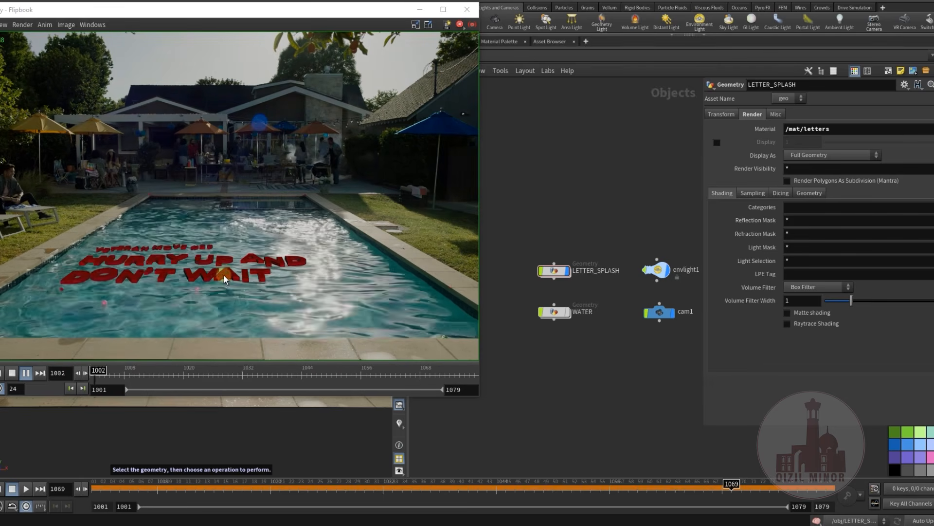
Leave the flipbook preview, open the LETTER_SPLASH geometry network and display the file1 node that loads Letters_01.bgeo
{"action": "left_click", "coordinate": [569, 307]}
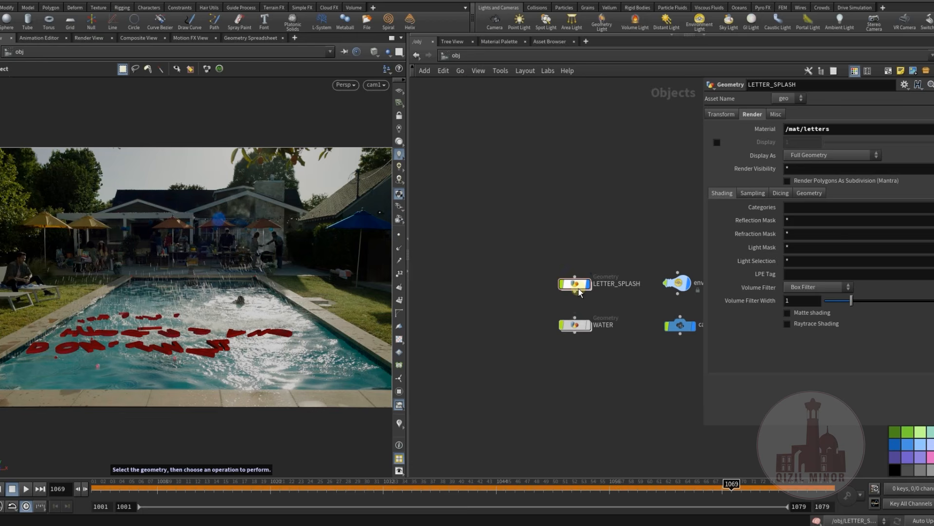
{"action": "double_click", "coordinate": [575, 284]}
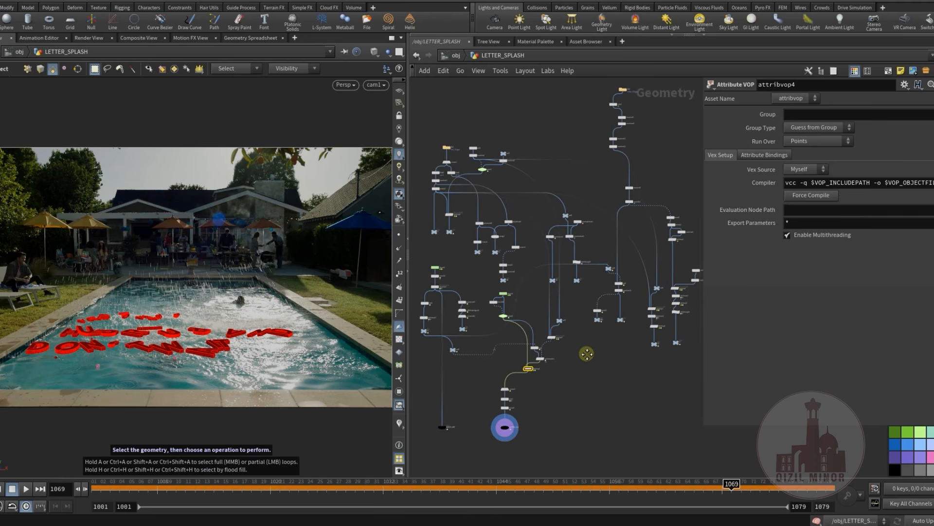
{"action": "middle_click_drag", "start_coordinate": [588, 361], "coordinate": [543, 422]}
{"action": "middle_click_drag", "start_coordinate": [601, 244], "coordinate": [609, 294]}
{"action": "scroll", "coordinate": [577, 214], "scroll_direction": "up", "scroll_amount": 8}
{"action": "middle_click_drag", "start_coordinate": [576, 225], "coordinate": [601, 228]}
{"action": "left_click", "coordinate": [521, 170]}
{"action": "middle_click_drag", "start_coordinate": [539, 289], "coordinate": [563, 276]}
Display the color2 node and the transform12 node to check the letters' colour and layout
{"action": "middle_click_drag", "start_coordinate": [603, 302], "coordinate": [575, 458]}
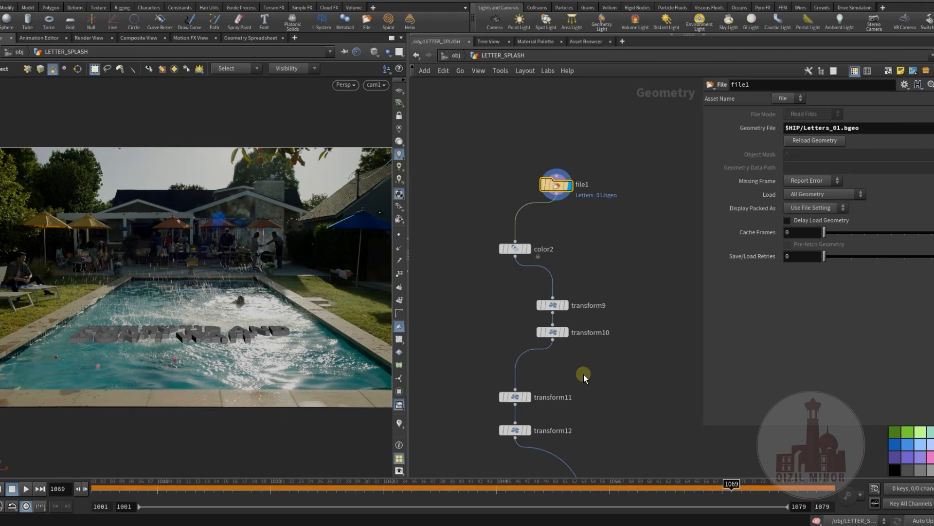
{"action": "middle_click_drag", "start_coordinate": [573, 423], "coordinate": [569, 299]}
{"action": "middle_click_drag", "start_coordinate": [622, 282], "coordinate": [613, 361]}
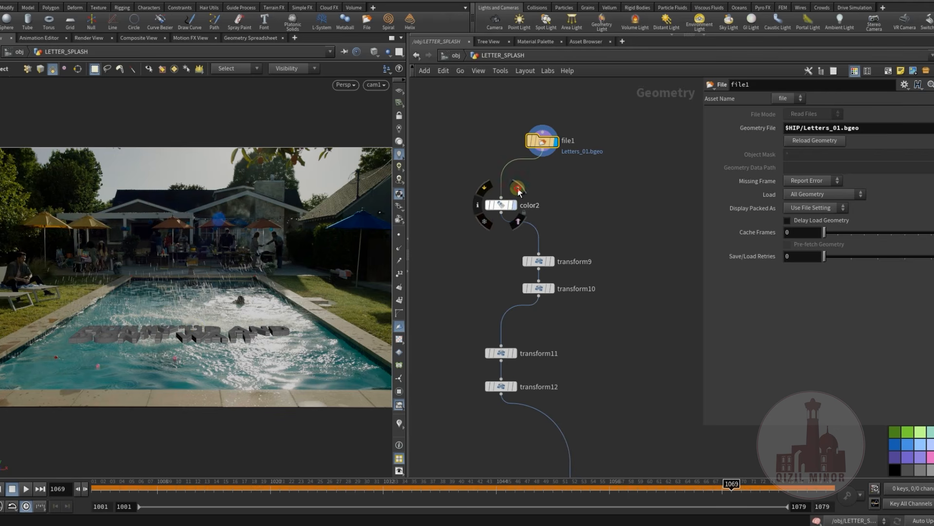
{"action": "left_click", "coordinate": [517, 188]}
{"action": "middle_click_drag", "start_coordinate": [553, 338], "coordinate": [575, 297]}
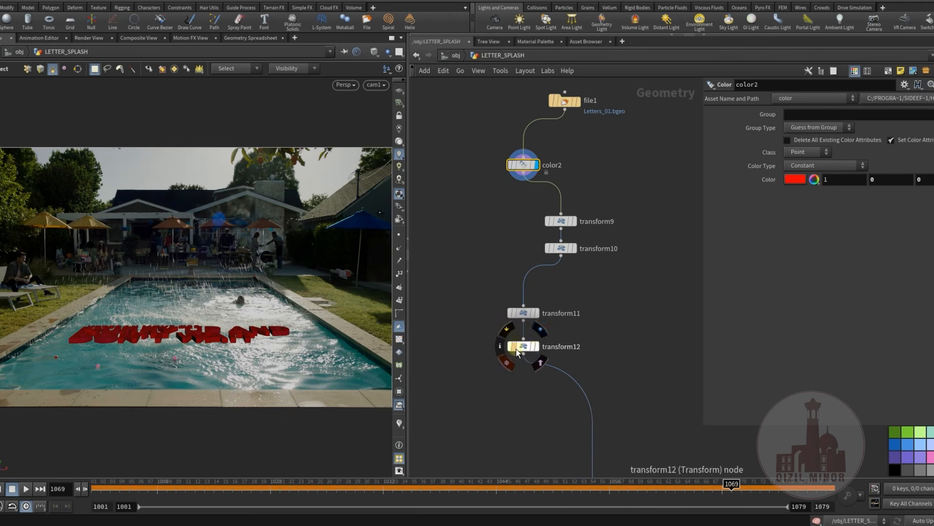
{"action": "left_click", "coordinate": [543, 333]}
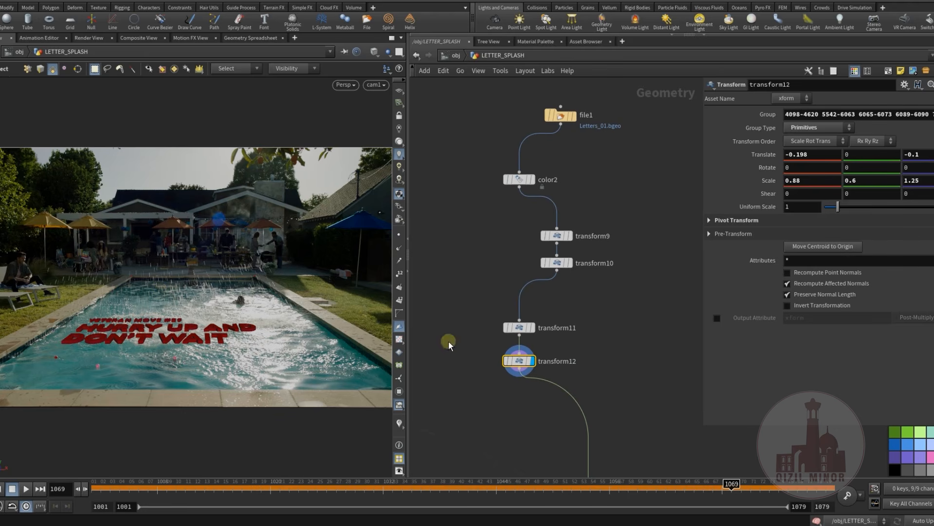
Display the transform5 node, reposition it closer to transform12 and show its parameters
{"action": "middle_click_drag", "start_coordinate": [645, 392], "coordinate": [589, 214]}
{"action": "scroll", "coordinate": [590, 219], "scroll_direction": "down", "scroll_amount": 2}
{"action": "scroll", "coordinate": [565, 313], "scroll_direction": "up", "scroll_amount": 3}
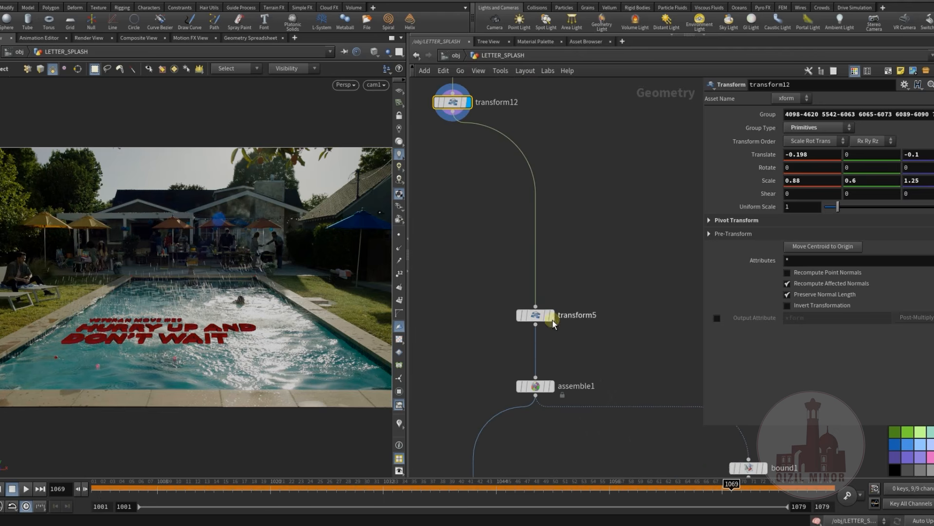
{"action": "left_click", "coordinate": [559, 306]}
{"action": "left_click_drag", "start_coordinate": [538, 317], "coordinate": [555, 226]}
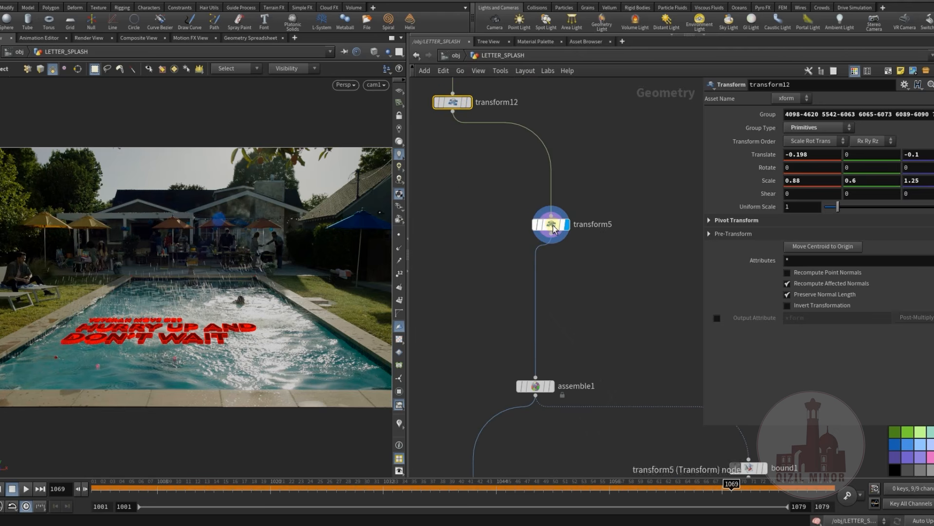
{"action": "left_click", "coordinate": [553, 228]}
{"action": "middle_click_drag", "start_coordinate": [601, 283], "coordinate": [548, 230]}
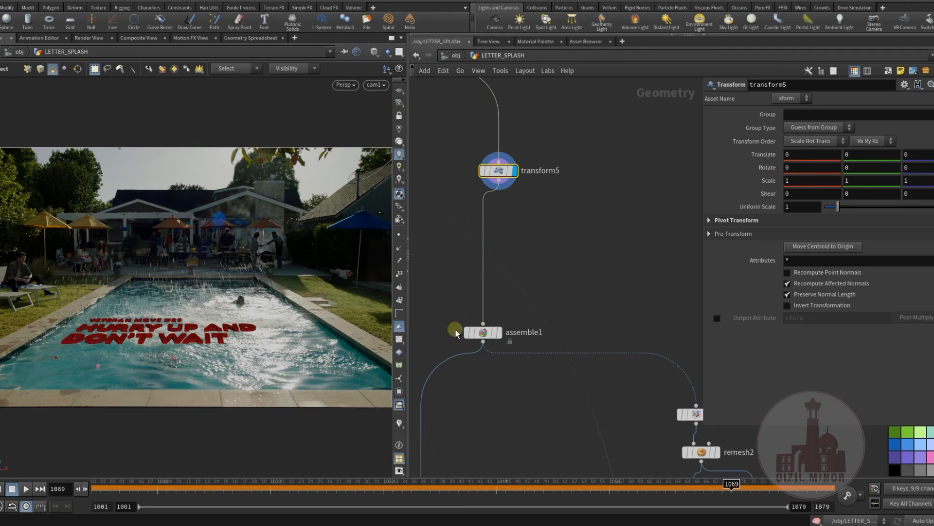
Display the assemble1 node and examine its packed primitive settings
{"action": "left_click", "coordinate": [482, 332]}
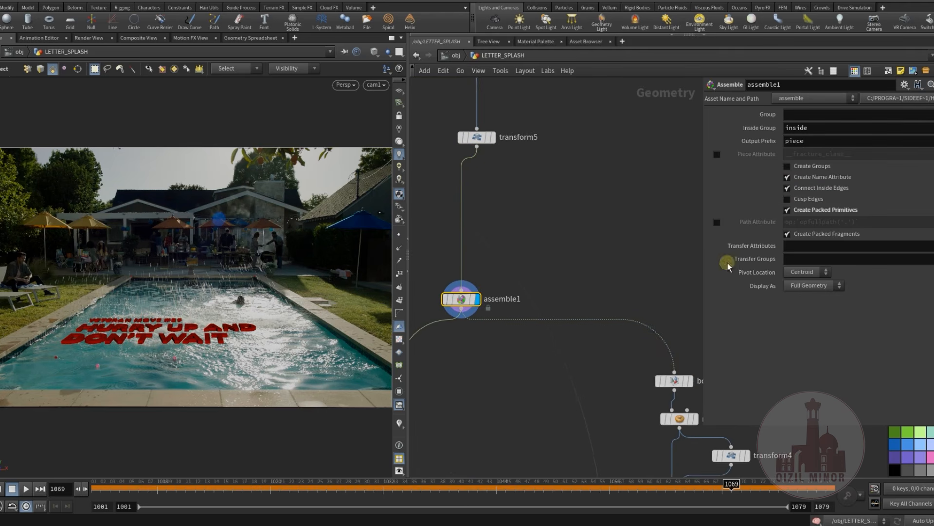
{"action": "middle_click_drag", "start_coordinate": [638, 232], "coordinate": [661, 173]}
{"action": "scroll", "coordinate": [625, 197], "scroll_direction": "down", "scroll_amount": 3}
Display the bound1 node on the branch after assemble1 and examine its bounding box settings
{"action": "middle_click_drag", "start_coordinate": [573, 299], "coordinate": [431, 208]}
{"action": "scroll", "coordinate": [506, 258], "scroll_direction": "down", "scroll_amount": 2}
{"action": "middle_click_drag", "start_coordinate": [554, 267], "coordinate": [534, 357]}
{"action": "scroll", "coordinate": [532, 239], "scroll_direction": "up", "scroll_amount": 8}
{"action": "middle_click_drag", "start_coordinate": [559, 191], "coordinate": [553, 158]}
{"action": "left_click", "coordinate": [519, 182]}
{"action": "left_click", "coordinate": [492, 206]}
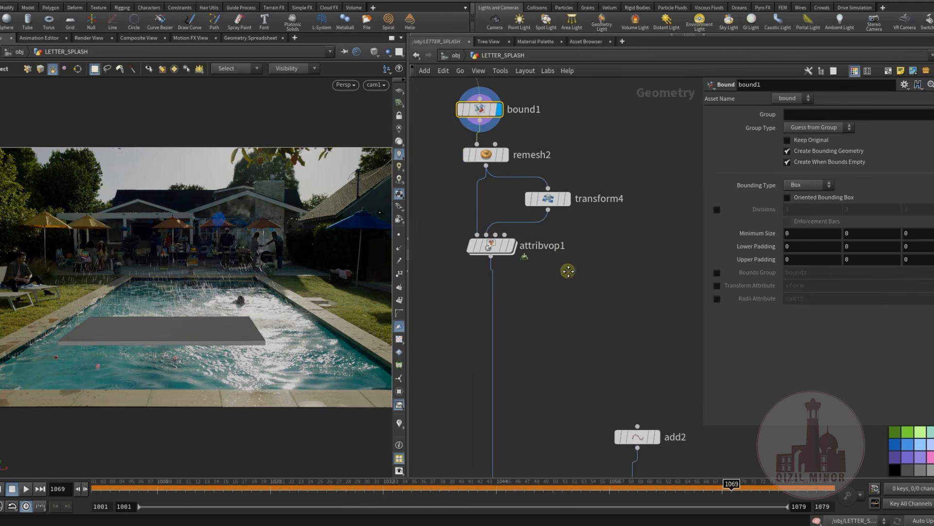
Display the remesh2 and transform4 nodes in turn and examine their parameters
{"action": "middle_click_drag", "start_coordinate": [567, 271], "coordinate": [580, 307]}
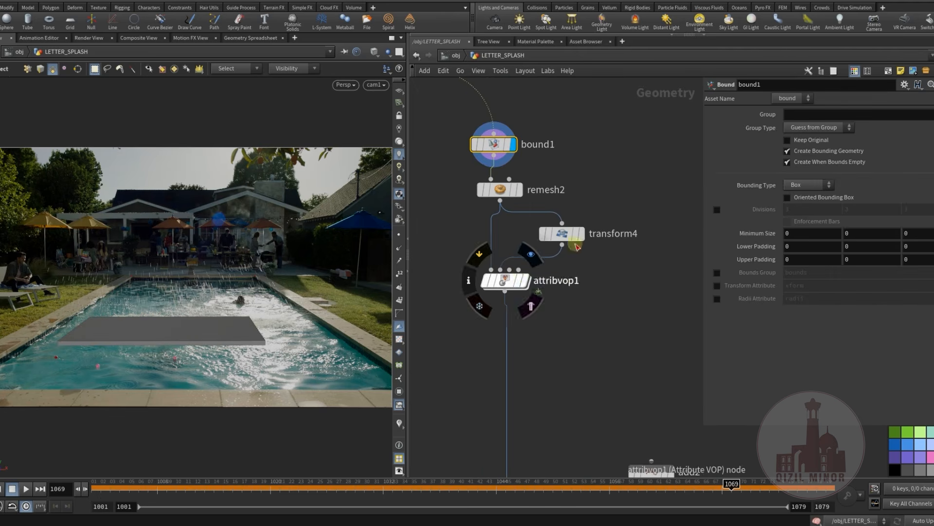
{"action": "left_click", "coordinate": [519, 189]}
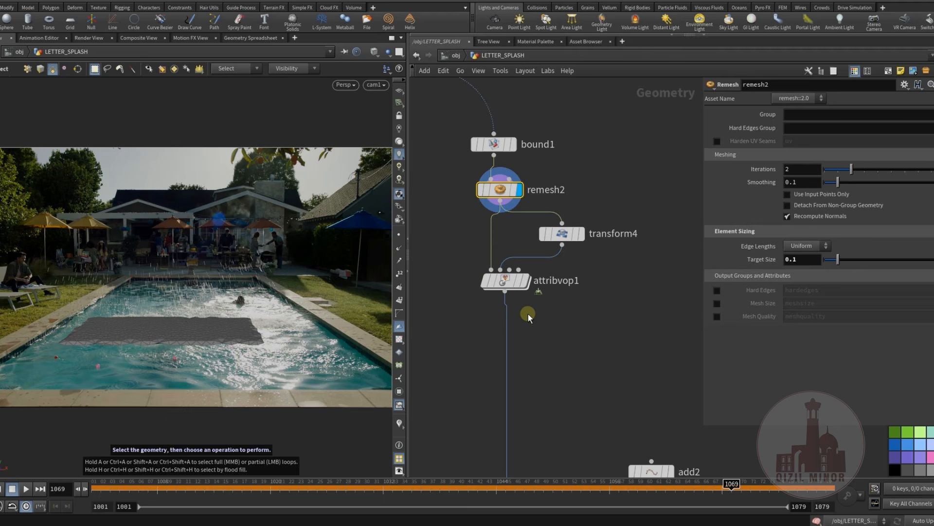
{"action": "left_click", "coordinate": [578, 234]}
{"action": "left_click", "coordinate": [561, 235]}
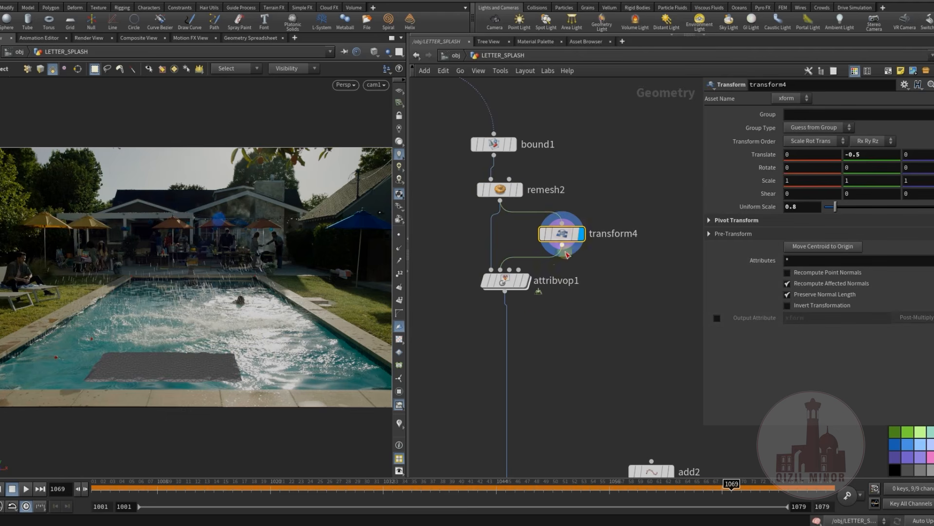
Display attribvop1, inspect its VEX network with point normals shown in the viewport, and return to LETTER_SPLASH
{"action": "left_click", "coordinate": [528, 282]}
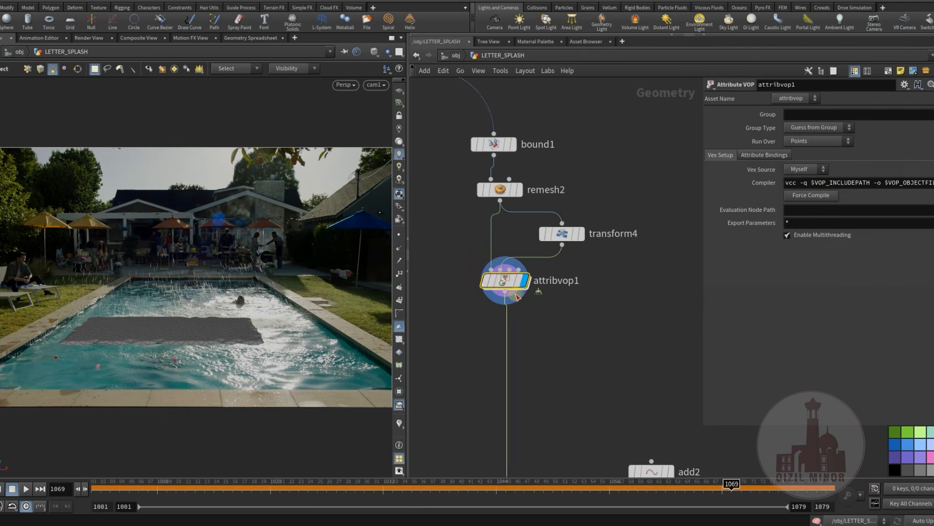
{"action": "double_click", "coordinate": [504, 283]}
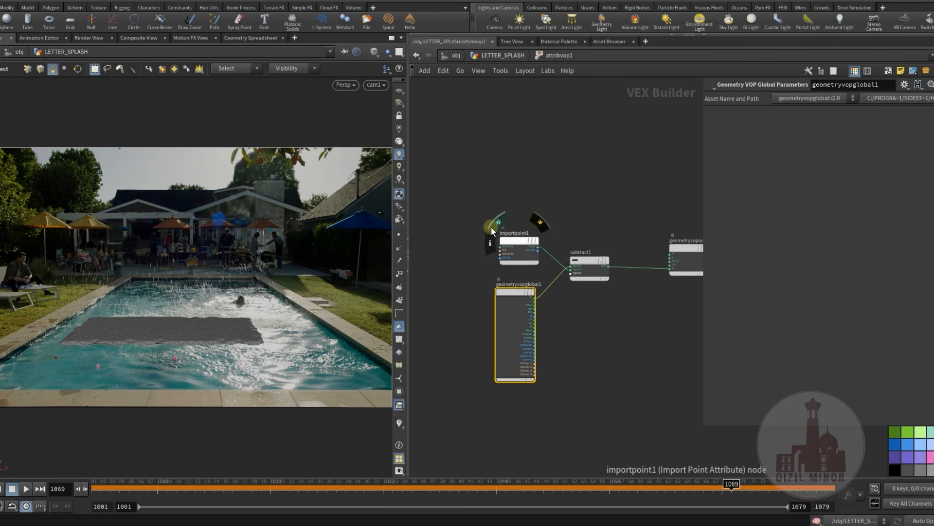
{"action": "left_click", "coordinate": [399, 248]}
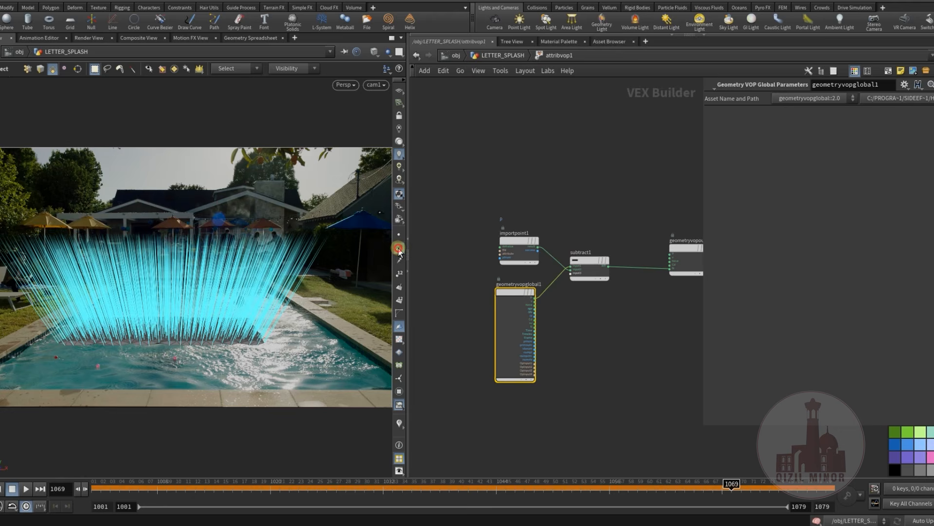
{"action": "left_click", "coordinate": [501, 56]}
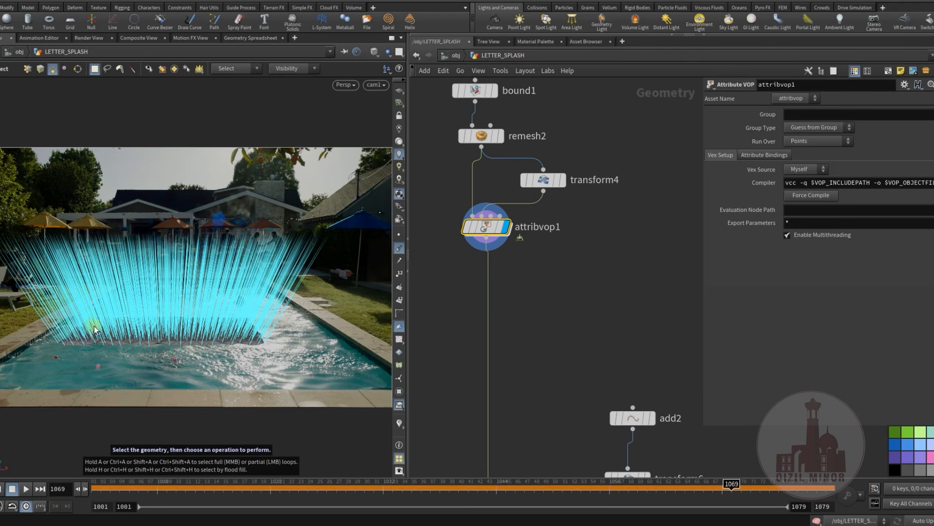
Display pointvop2, look briefly inside its VEX network and return to the LETTER_SPLASH level
{"action": "middle_click_drag", "start_coordinate": [555, 384], "coordinate": [545, 221]}
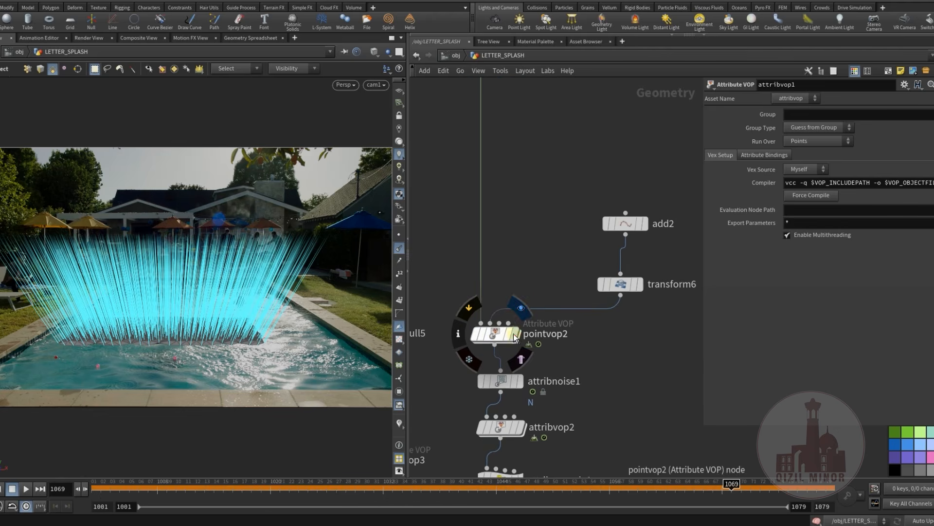
{"action": "left_click", "coordinate": [515, 334]}
{"action": "left_click", "coordinate": [496, 334]}
{"action": "middle_click_drag", "start_coordinate": [561, 266], "coordinate": [545, 273]}
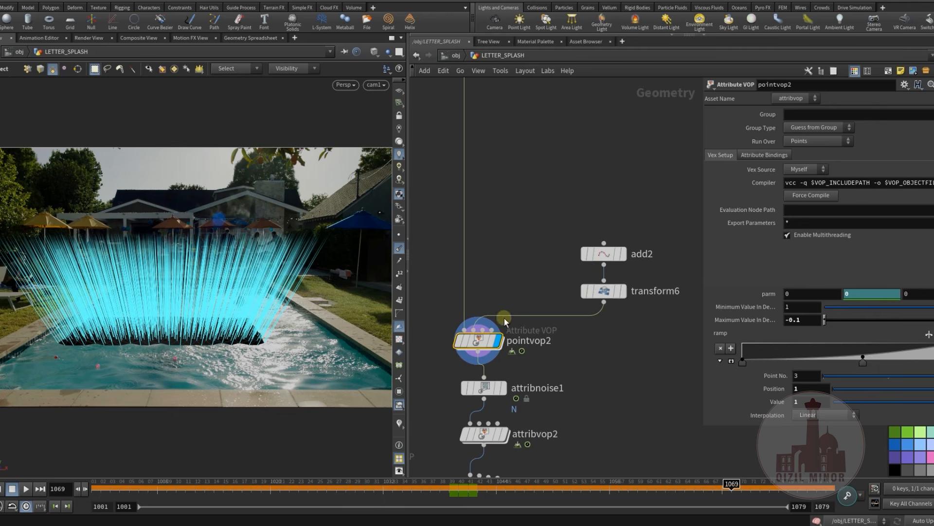
{"action": "double_click", "coordinate": [489, 339]}
{"action": "middle_click_drag", "start_coordinate": [596, 371], "coordinate": [525, 387]}
{"action": "left_click", "coordinate": [502, 55]}
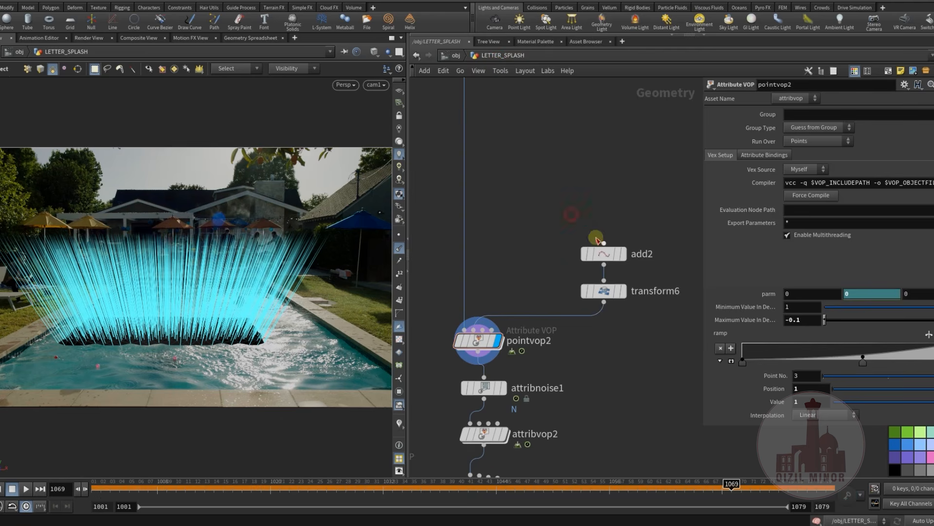
Display the add2 and transform6 nodes and view the transformed point outside the camera view
{"action": "left_click", "coordinate": [623, 291]}
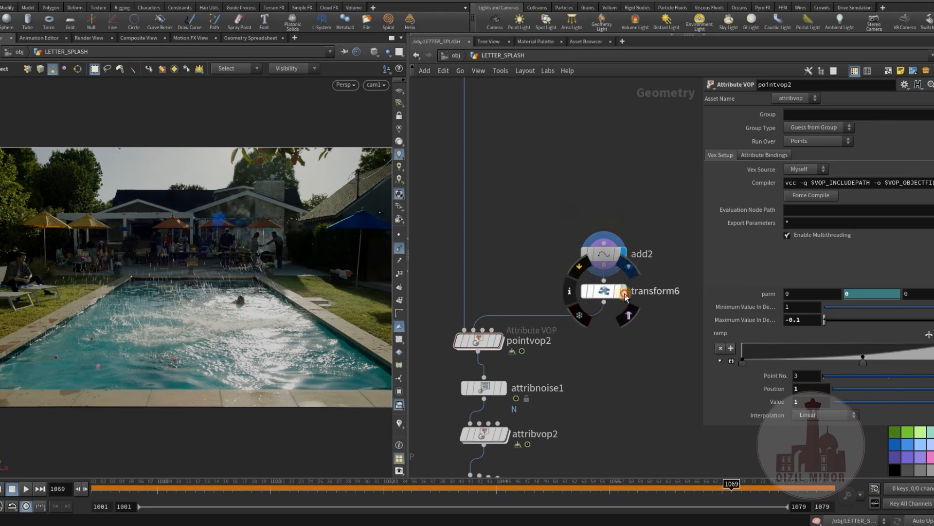
{"action": "left_click", "coordinate": [600, 291]}
{"action": "left_click_drag", "start_coordinate": [192, 338], "coordinate": [191, 330], "text": "alt"}
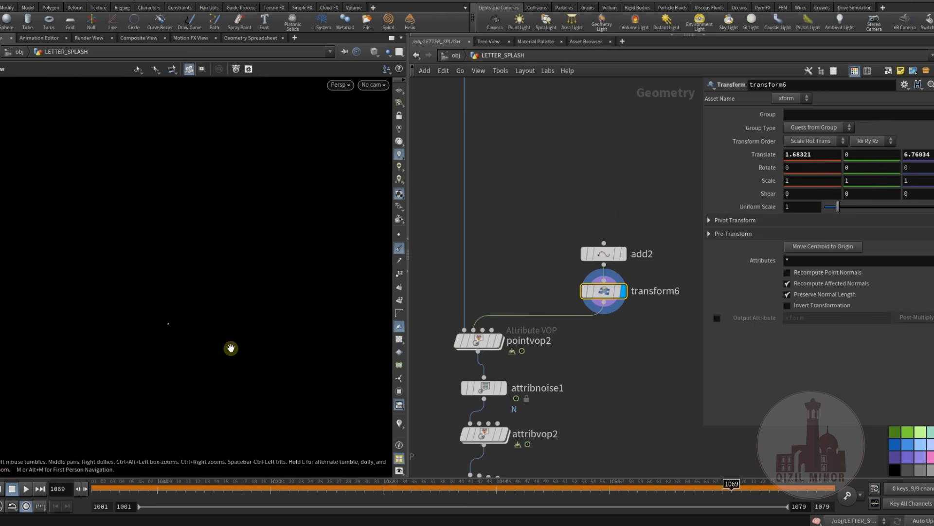
{"action": "scroll", "coordinate": [504, 377], "scroll_direction": "up", "scroll_amount": 5}
Template the attribvop1 node and inspect its wireframe mesh together with the point from transform6
{"action": "left_click", "coordinate": [474, 243]}
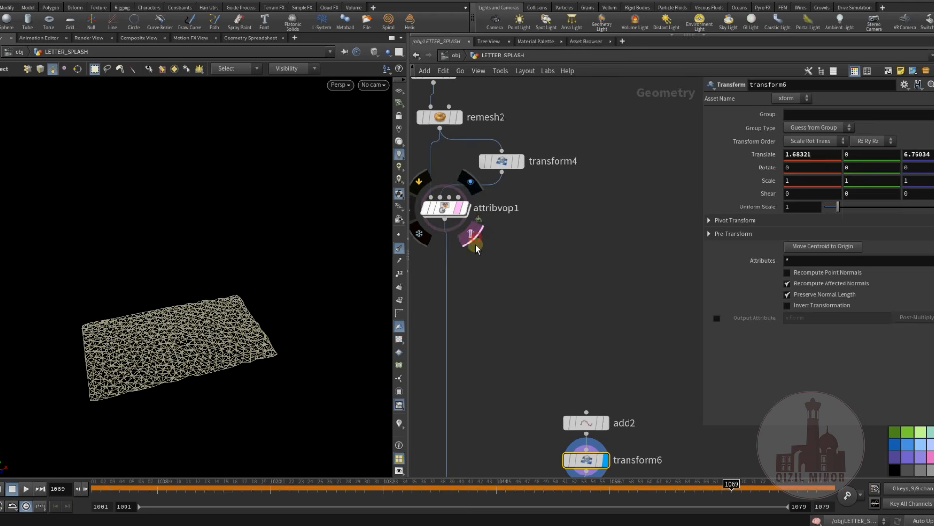
{"action": "middle_click_drag", "start_coordinate": [476, 249], "coordinate": [505, 178]}
{"action": "left_click_drag", "start_coordinate": [207, 319], "coordinate": [152, 344], "text": "alt"}
{"action": "right_click_drag", "start_coordinate": [152, 344], "coordinate": [238, 313], "text": "alt"}
{"action": "left_click_drag", "start_coordinate": [238, 313], "coordinate": [196, 317], "text": "alt"}
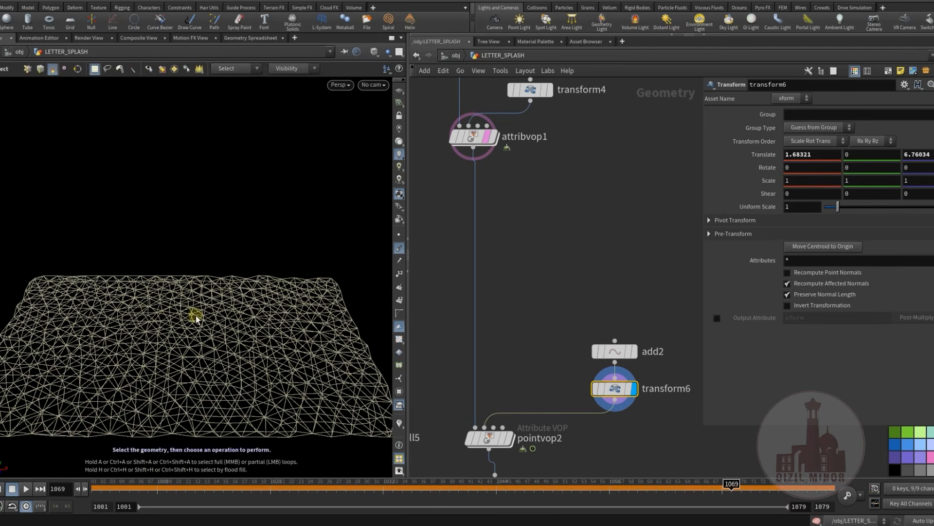
{"action": "middle_click_drag", "start_coordinate": [479, 314], "coordinate": [495, 281]}
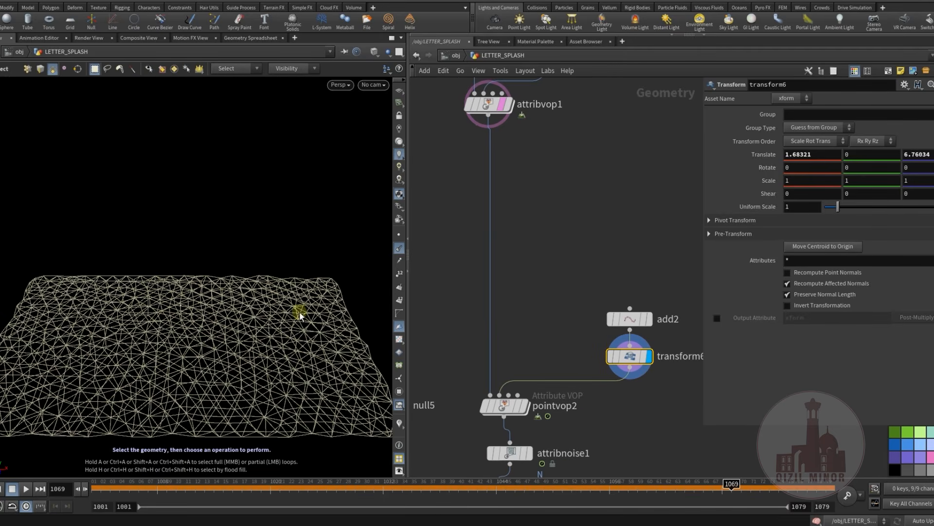
{"action": "middle_click_drag", "start_coordinate": [519, 336], "coordinate": [510, 204]}
Display pointvop2 over the templated mesh and turn off the point normals in the viewport
{"action": "left_click", "coordinate": [519, 250]}
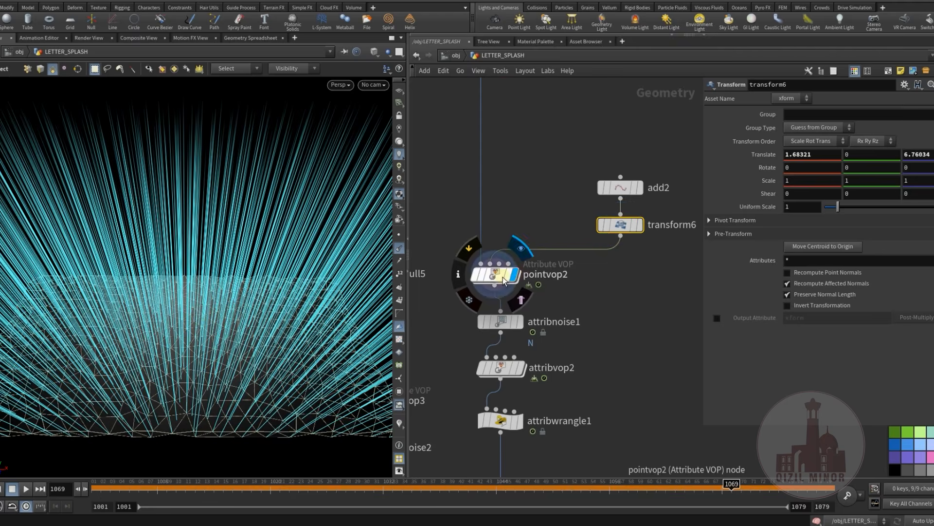
{"action": "left_click", "coordinate": [500, 274]}
{"action": "left_click_drag", "start_coordinate": [204, 313], "coordinate": [359, 290], "text": "alt"}
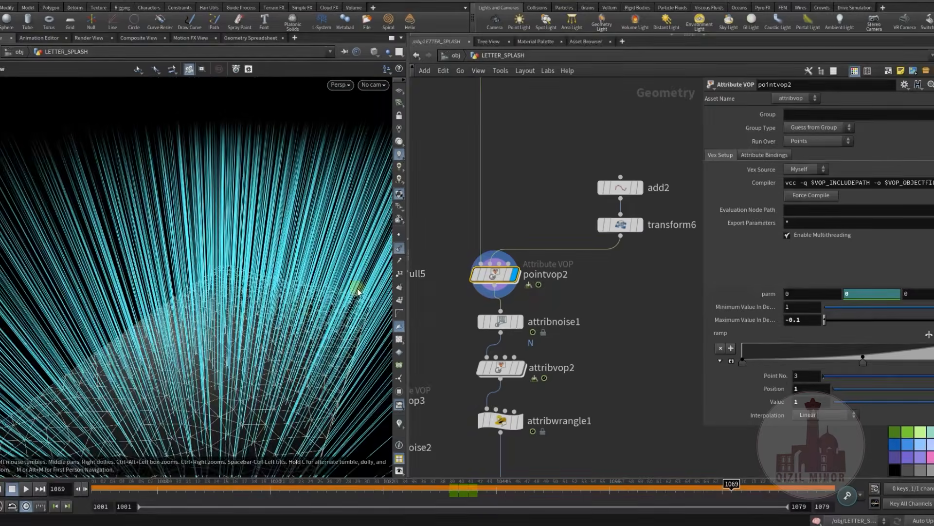
{"action": "left_click", "coordinate": [399, 248]}
{"action": "left_click_drag", "start_coordinate": [122, 370], "coordinate": [341, 301], "text": "alt"}
Open the pointvop2 VEX network and examine the nearpoint1 and importpoint1 nodes
{"action": "double_click", "coordinate": [493, 279]}
{"action": "mouse_move", "coordinate": [526, 368]}
{"action": "middle_mouse_down"}
{"action": "mouse_move", "coordinate": [497, 266]}
{"action": "mouse_move", "coordinate": [529, 323]}
{"action": "mouse_move", "coordinate": [510, 367]}
{"action": "middle_mouse_up"}
{"action": "scroll", "coordinate": [492, 285], "scroll_direction": "up", "scroll_amount": 2}
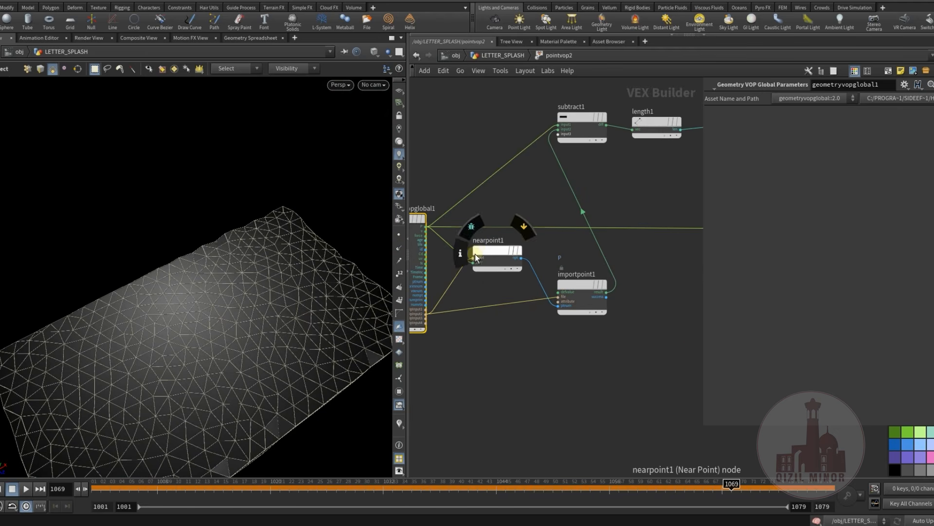
{"action": "left_click_drag", "start_coordinate": [583, 281], "coordinate": [579, 268]}
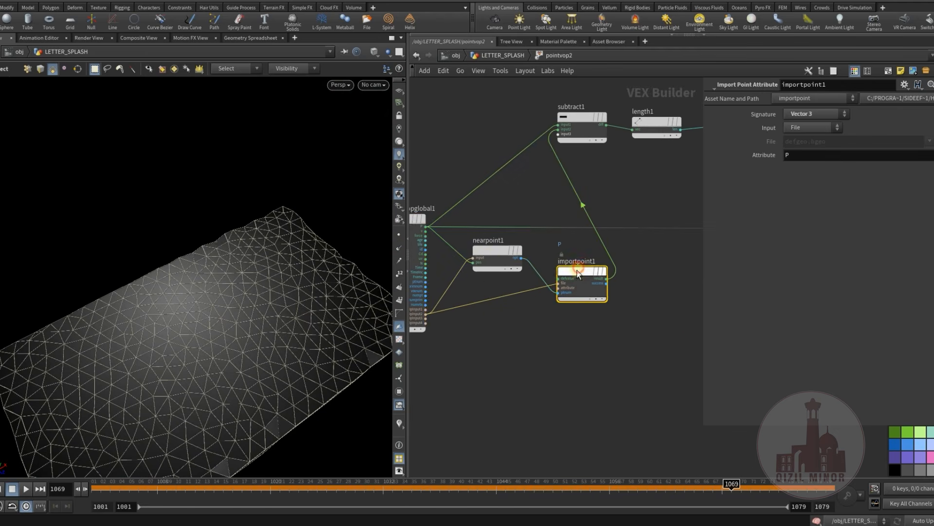
{"action": "middle_click_drag", "start_coordinate": [675, 274], "coordinate": [618, 317]}
{"action": "middle_click_drag", "start_coordinate": [564, 218], "coordinate": [561, 255]}
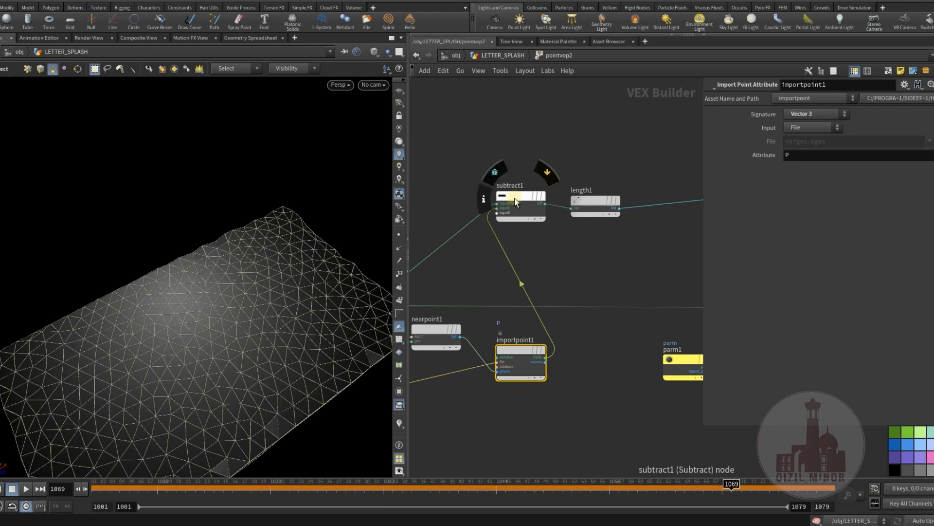
Examine the subtract1 node's inputs and the length1 node's settings
{"action": "left_click", "coordinate": [515, 198]}
{"action": "middle_click_drag", "start_coordinate": [525, 193], "coordinate": [537, 224]}
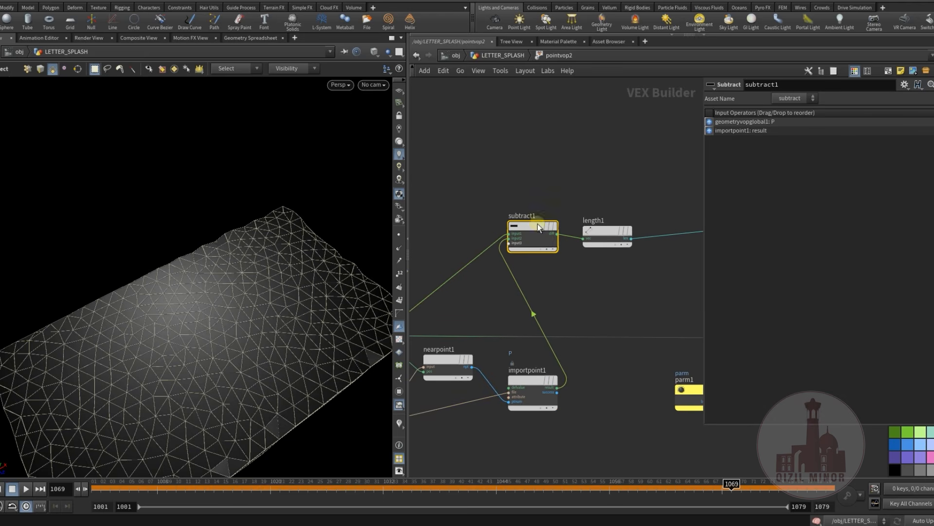
{"action": "left_click", "coordinate": [603, 230]}
{"action": "middle_click_drag", "start_coordinate": [612, 288], "coordinate": [566, 270]}
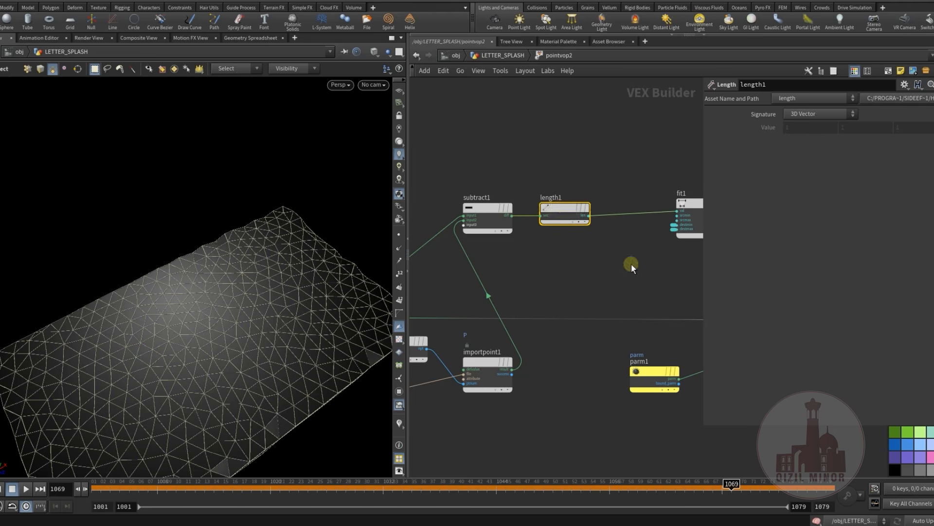
Examine the fit1 node's source range and its connections to ramp1 and multiply1
{"action": "middle_click_drag", "start_coordinate": [632, 264], "coordinate": [491, 252]}
{"action": "left_click_drag", "start_coordinate": [535, 194], "coordinate": [502, 195]}
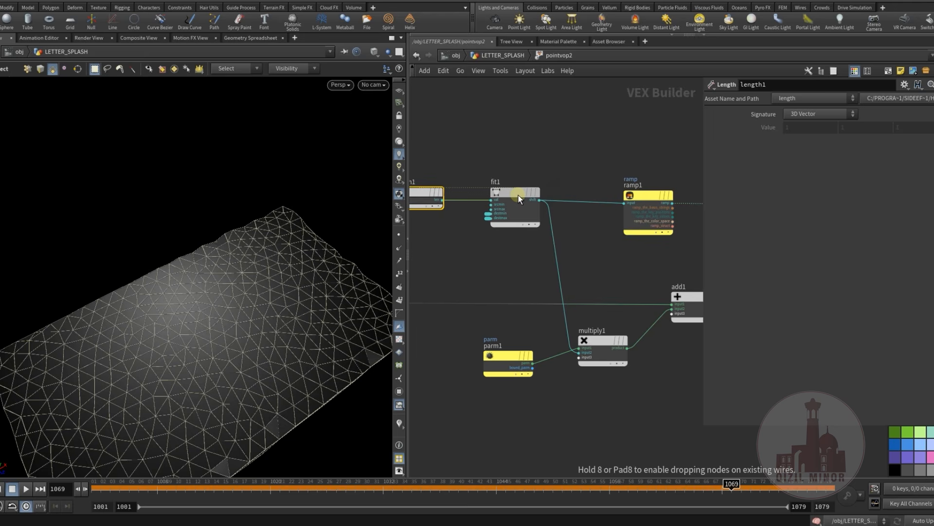
{"action": "middle_click_drag", "start_coordinate": [518, 284], "coordinate": [559, 284]}
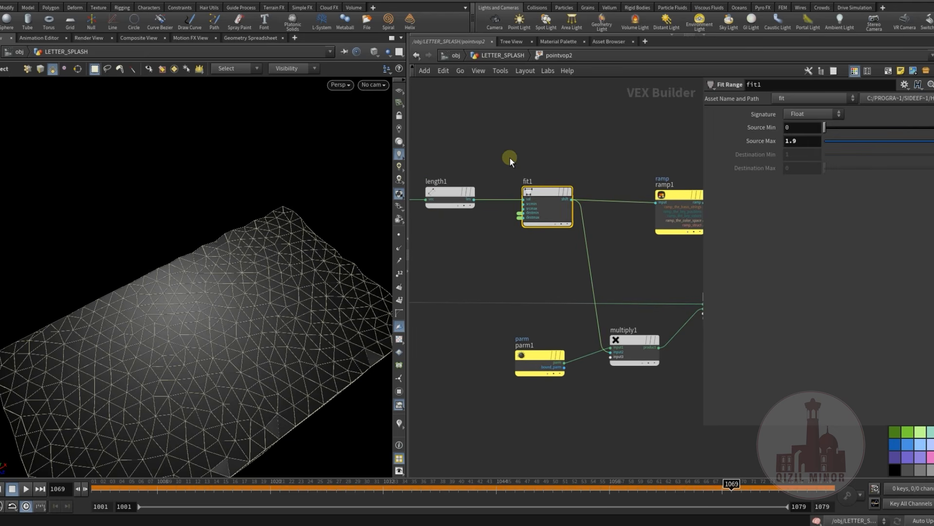
Examine ramp1's interpolation and default curve inside the VEX network, and return to the LETTER_SPLASH geometry network
{"action": "left_click_drag", "start_coordinate": [507, 158], "coordinate": [604, 253]}
{"action": "middle_click_drag", "start_coordinate": [620, 264], "coordinate": [440, 275]}
{"action": "left_click", "coordinate": [573, 190]}
{"action": "scroll", "coordinate": [524, 270], "scroll_direction": "down", "scroll_amount": 1}
{"action": "middle_click_drag", "start_coordinate": [576, 258], "coordinate": [632, 261]}
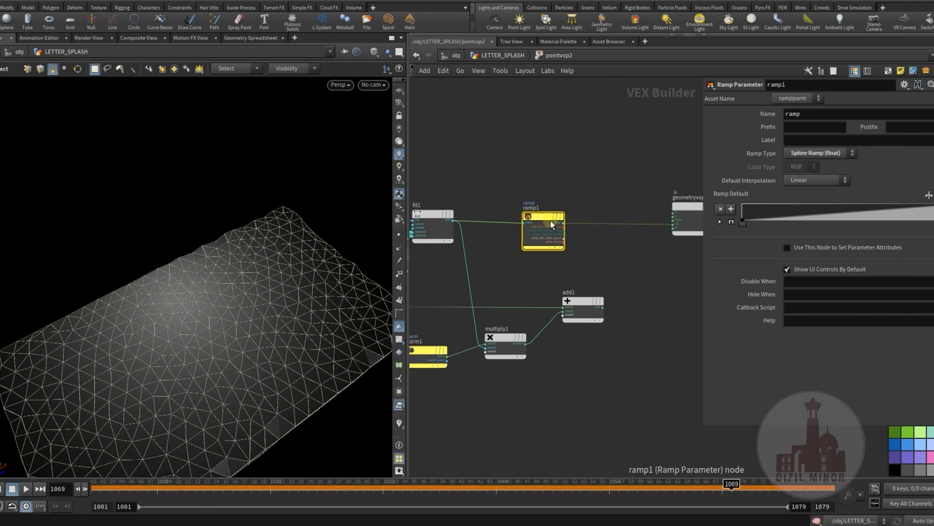
{"action": "left_click_drag", "start_coordinate": [530, 217], "coordinate": [521, 215]}
{"action": "middle_click_drag", "start_coordinate": [515, 279], "coordinate": [493, 319]}
{"action": "left_click", "coordinate": [504, 56]}
{"action": "mouse_move", "coordinate": [615, 332]}
{"action": "middle_mouse_down"}
{"action": "mouse_move", "coordinate": [613, 282]}
{"action": "mouse_move", "coordinate": [626, 298]}
{"action": "middle_mouse_up"}
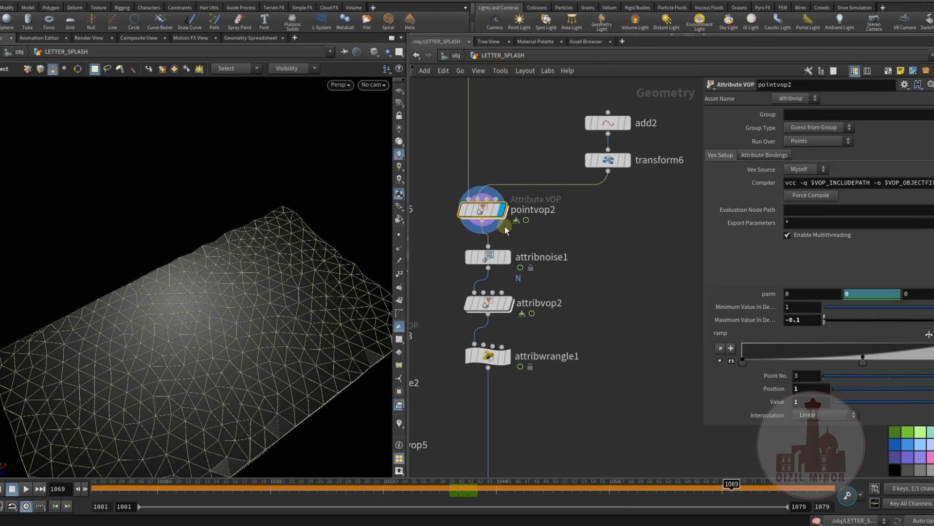
Go to frame 1026 and display attribnoise1 with point normals turned on, viewing the mesh from several angles
{"action": "mouse_move", "coordinate": [319, 486]}
{"action": "left_mouse_down"}
{"action": "mouse_move", "coordinate": [395, 488]}
{"action": "mouse_move", "coordinate": [326, 493]}
{"action": "left_mouse_up"}
{"action": "left_click_drag", "start_coordinate": [227, 360], "coordinate": [215, 326], "text": "alt"}
{"action": "left_click_drag", "start_coordinate": [511, 262], "coordinate": [505, 255]}
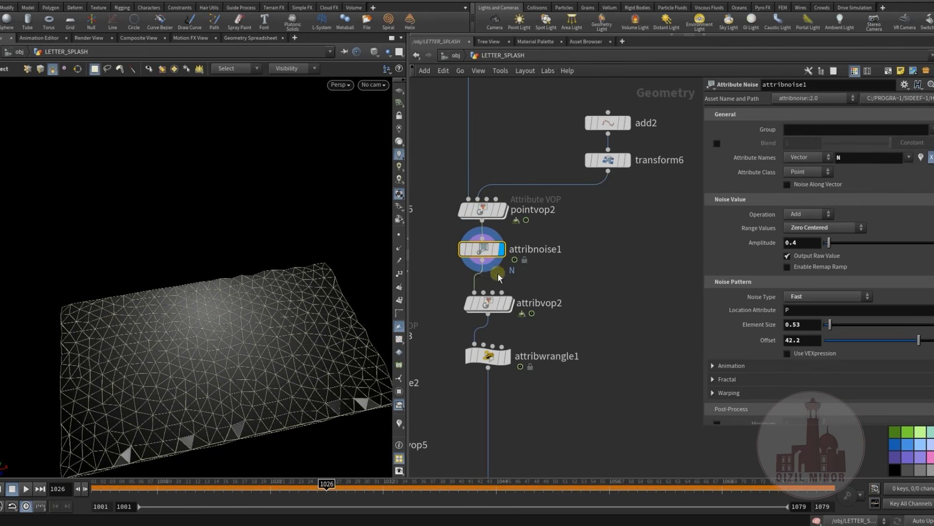
{"action": "left_click", "coordinate": [402, 250]}
{"action": "mouse_move", "coordinate": [275, 312]}
{"action": "left_mouse_down", "text": "alt"}
{"action": "mouse_move", "coordinate": [256, 324]}
{"action": "mouse_move", "coordinate": [280, 311]}
{"action": "left_mouse_up", "text": "alt"}
{"action": "right_click_drag", "start_coordinate": [279, 311], "coordinate": [170, 321], "text": "alt"}
{"action": "left_click_drag", "start_coordinate": [295, 292], "coordinate": [194, 287], "text": "alt"}
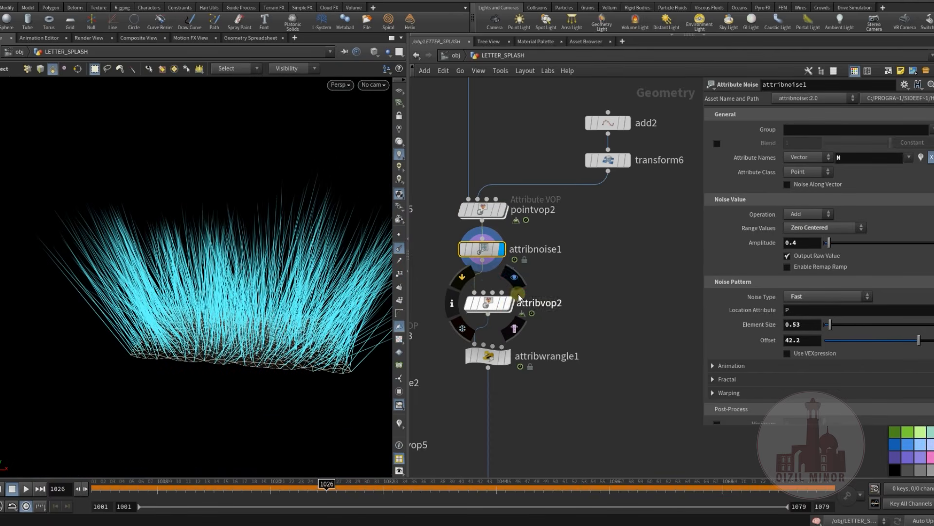
Compare the normals of attribvop2 and pointvop2, leaving pointvop2 displayed with point normals turned off
{"action": "left_click", "coordinate": [508, 305]}
{"action": "left_click", "coordinate": [488, 304]}
{"action": "left_click_drag", "start_coordinate": [242, 295], "coordinate": [255, 322], "text": "alt"}
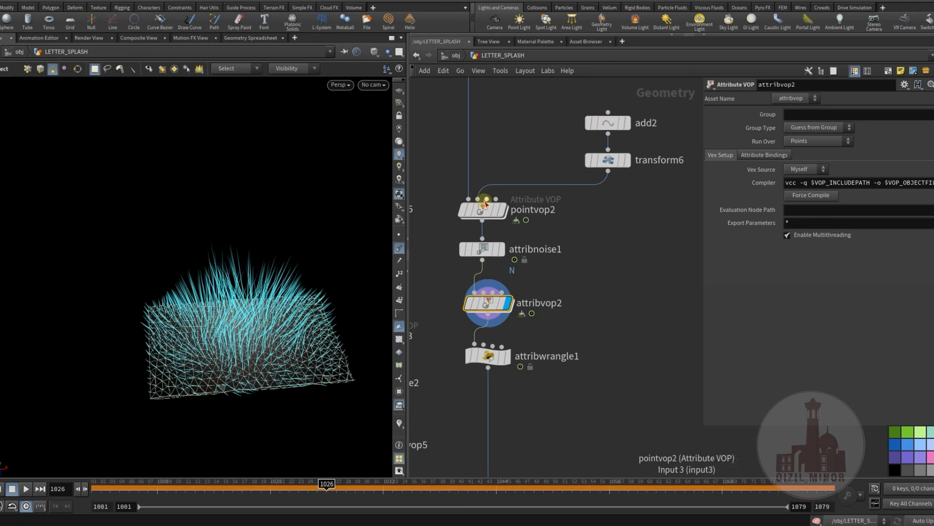
{"action": "left_click", "coordinate": [504, 210]}
{"action": "left_click", "coordinate": [480, 209]}
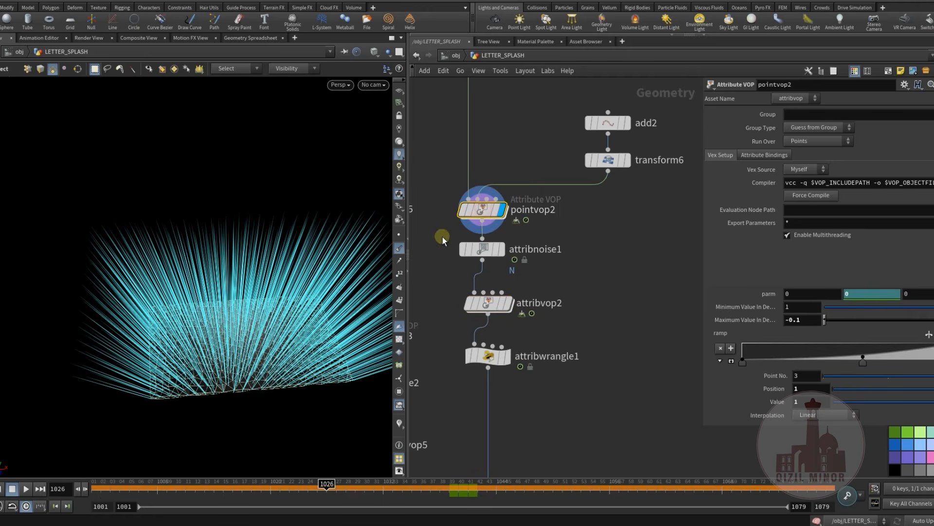
{"action": "left_click", "coordinate": [400, 248]}
Display attribvop2 with point normals turned on and inspect their direction around the letter mesh
{"action": "mouse_move", "coordinate": [508, 305]}
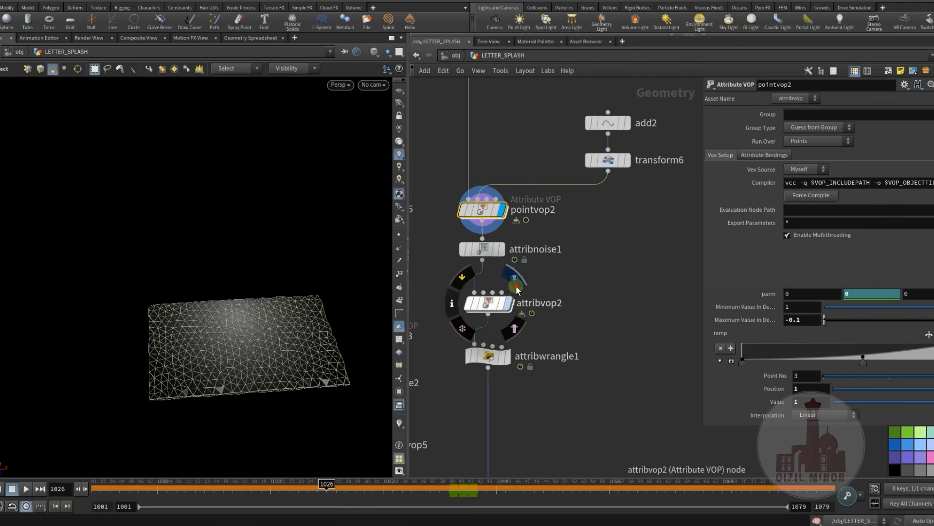
{"action": "left_click", "coordinate": [517, 290]}
{"action": "left_click", "coordinate": [488, 303]}
{"action": "left_click", "coordinate": [400, 247]}
{"action": "left_click_drag", "start_coordinate": [210, 326], "coordinate": [161, 341]}
{"action": "left_click_drag", "start_coordinate": [190, 285], "coordinate": [193, 331]}
{"action": "left_click_drag", "start_coordinate": [190, 288], "coordinate": [212, 336], "text": "alt"}
Display attribwrangle1, examine its VEXpression and Mult value, and select the output null F below it
{"action": "left_click", "coordinate": [508, 361]}
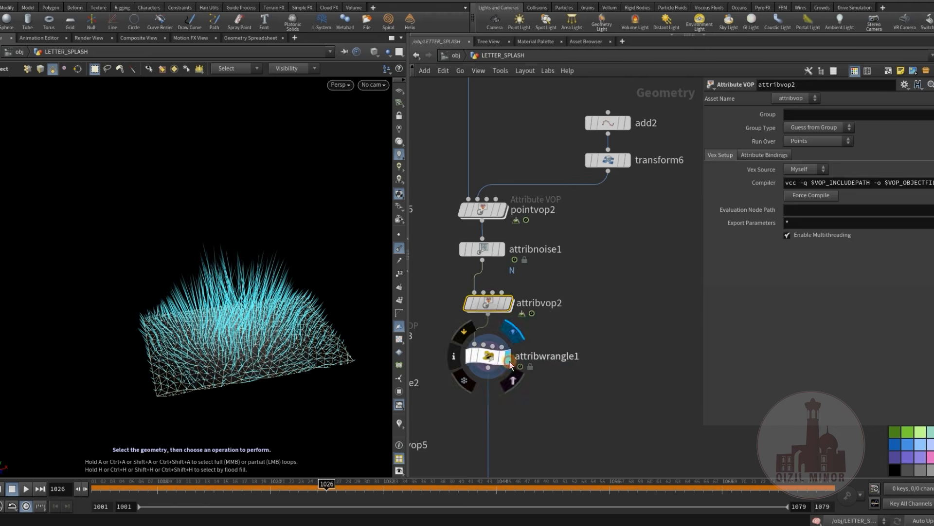
{"action": "left_click", "coordinate": [506, 360]}
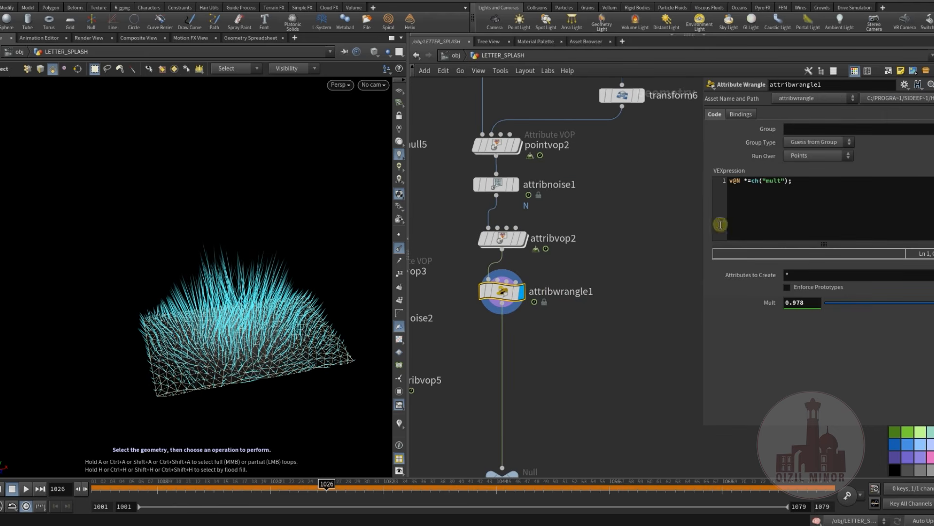
{"action": "middle_click_drag", "start_coordinate": [574, 358], "coordinate": [603, 340]}
{"action": "scroll", "coordinate": [589, 307], "scroll_direction": "down", "scroll_amount": 3}
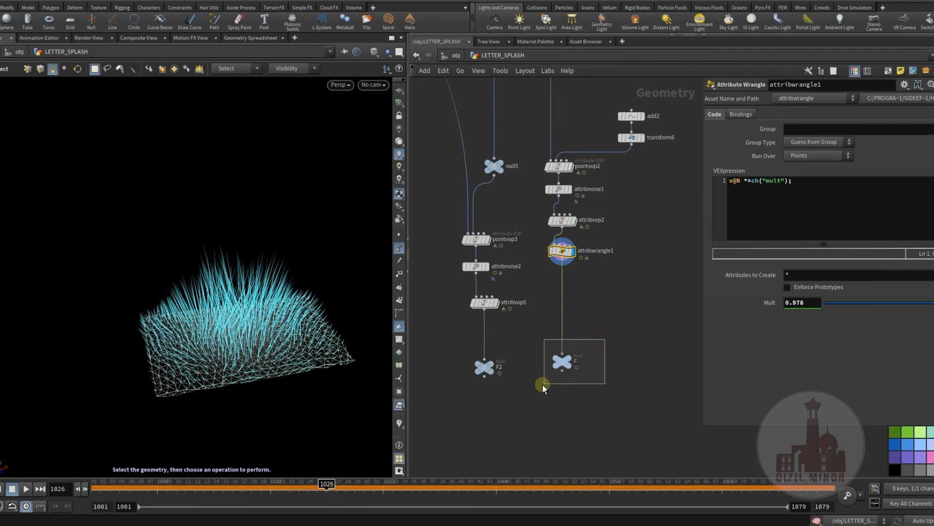
{"action": "left_click_drag", "start_coordinate": [605, 339], "coordinate": [542, 384]}
{"action": "middle_click_drag", "start_coordinate": [592, 331], "coordinate": [598, 364]}
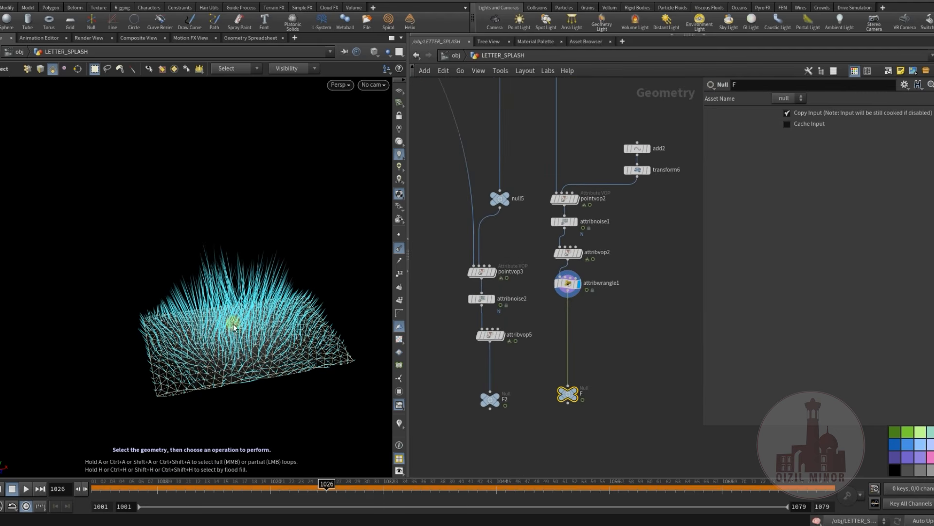
Display null5, the second input of pointvop3, in the neighbouring branch
{"action": "middle_click_drag", "start_coordinate": [540, 168], "coordinate": [545, 255]}
{"action": "scroll", "coordinate": [542, 212], "scroll_direction": "down", "scroll_amount": 3}
{"action": "middle_click_drag", "start_coordinate": [541, 205], "coordinate": [579, 203]}
{"action": "scroll", "coordinate": [578, 237], "scroll_direction": "up", "scroll_amount": 5}
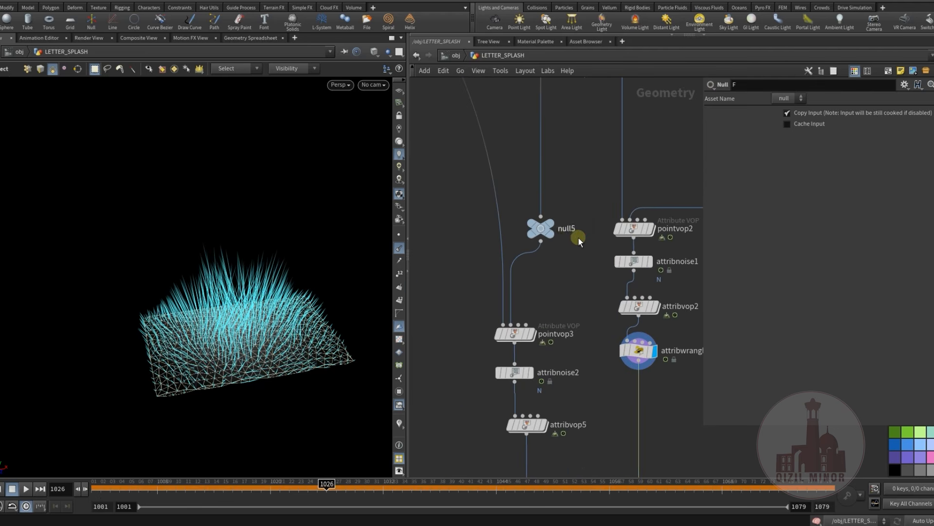
{"action": "left_click", "coordinate": [576, 215]}
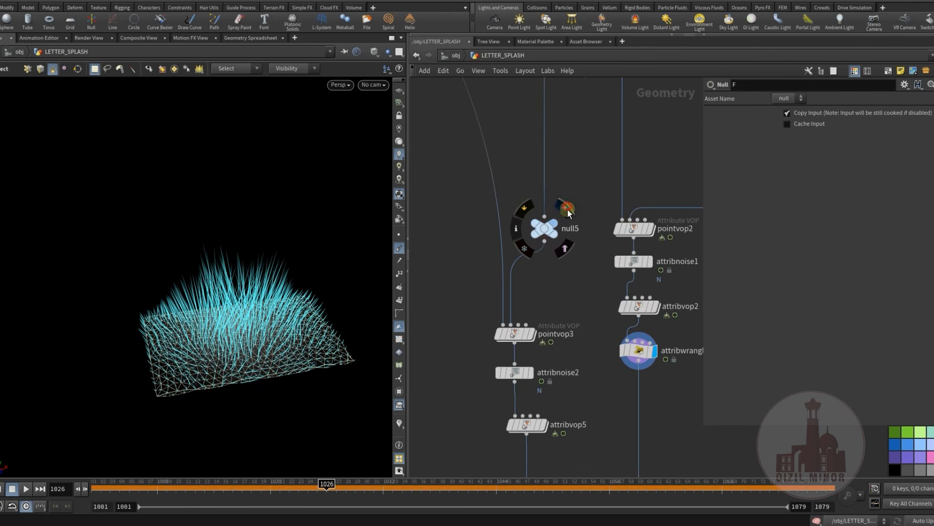
{"action": "left_click", "coordinate": [566, 211]}
{"action": "left_click", "coordinate": [537, 242]}
{"action": "middle_click_drag", "start_coordinate": [526, 306], "coordinate": [524, 296]}
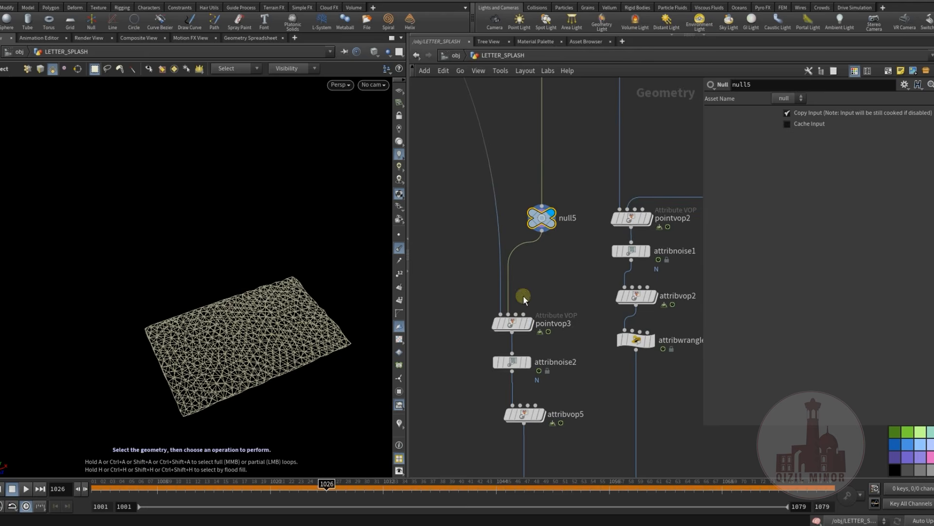
Display pointvop3 and inspect the radial normals on the pool surface
{"action": "left_click", "coordinate": [535, 306]}
{"action": "left_click_drag", "start_coordinate": [515, 329], "coordinate": [514, 311]}
{"action": "left_click", "coordinate": [514, 312]}
{"action": "left_click_drag", "start_coordinate": [253, 307], "coordinate": [323, 307], "text": "alt"}
{"action": "left_click_drag", "start_coordinate": [244, 337], "coordinate": [212, 347], "text": "alt"}
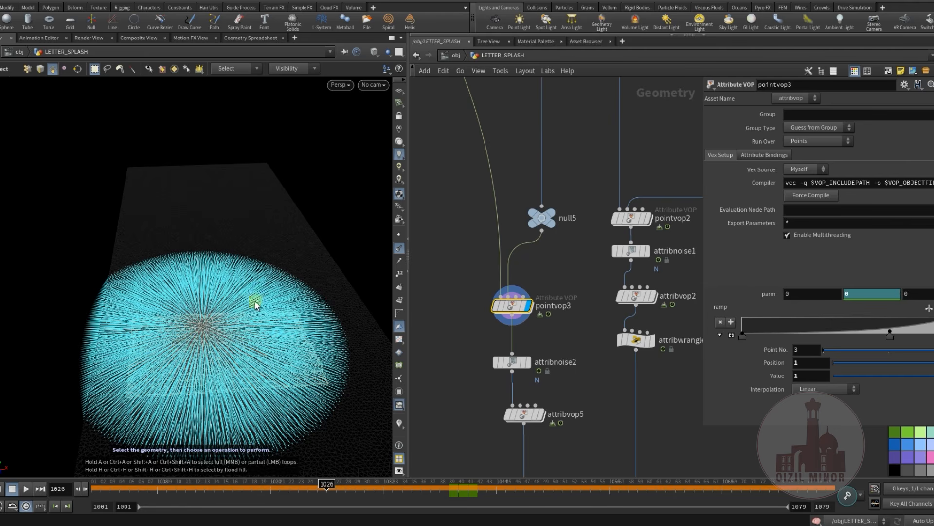
Display attribnoise2 and attribvop5 in turn to compare how each one alters the pool surface normals
{"action": "middle_click_drag", "start_coordinate": [438, 329], "coordinate": [438, 279]}
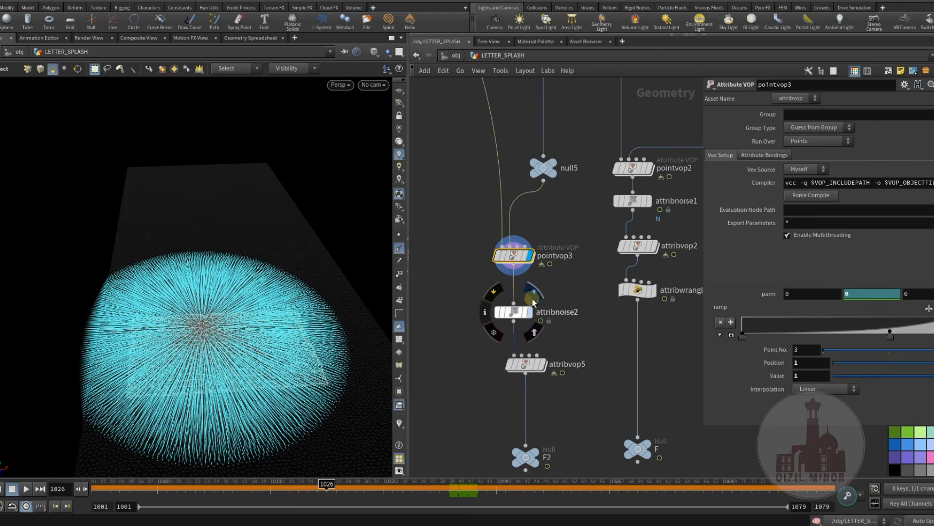
{"action": "left_click", "coordinate": [525, 312]}
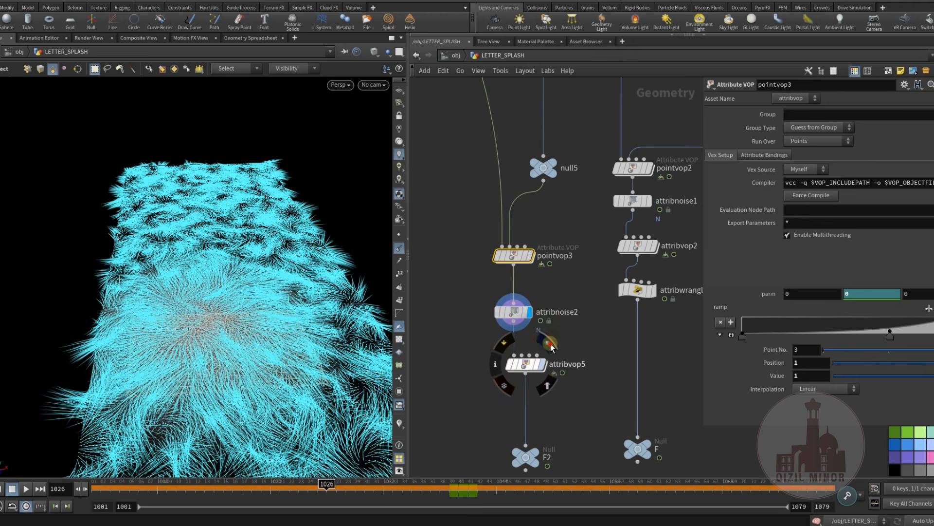
{"action": "left_click", "coordinate": [531, 365]}
{"action": "mouse_move", "coordinate": [210, 323]}
{"action": "left_mouse_down", "text": "alt"}
{"action": "mouse_move", "coordinate": [211, 358]}
{"action": "mouse_move", "coordinate": [215, 321]}
{"action": "left_mouse_up", "text": "alt"}
Display the output null F2 below attribvop5
{"action": "middle_click_drag", "start_coordinate": [464, 401], "coordinate": [471, 333]}
{"action": "left_click", "coordinate": [554, 367]}
{"action": "mouse_move", "coordinate": [561, 366]}
{"action": "middle_mouse_down"}
{"action": "mouse_move", "coordinate": [557, 373]}
{"action": "mouse_move", "coordinate": [563, 364]}
{"action": "middle_mouse_up"}
Find the file2 node at the start of the pool branch and display its Pool_01.bgeo geometry
{"action": "scroll", "coordinate": [573, 334], "scroll_direction": "down", "scroll_amount": 3}
{"action": "middle_click_drag", "start_coordinate": [507, 313], "coordinate": [590, 389]}
{"action": "middle_click_drag", "start_coordinate": [576, 331], "coordinate": [595, 452]}
{"action": "scroll", "coordinate": [484, 278], "scroll_direction": "down", "scroll_amount": 3}
{"action": "middle_click_drag", "start_coordinate": [484, 263], "coordinate": [577, 419]}
{"action": "scroll", "coordinate": [554, 189], "scroll_direction": "down", "scroll_amount": 3}
{"action": "middle_click_drag", "start_coordinate": [555, 190], "coordinate": [656, 331]}
{"action": "middle_click_drag", "start_coordinate": [548, 332], "coordinate": [636, 219]}
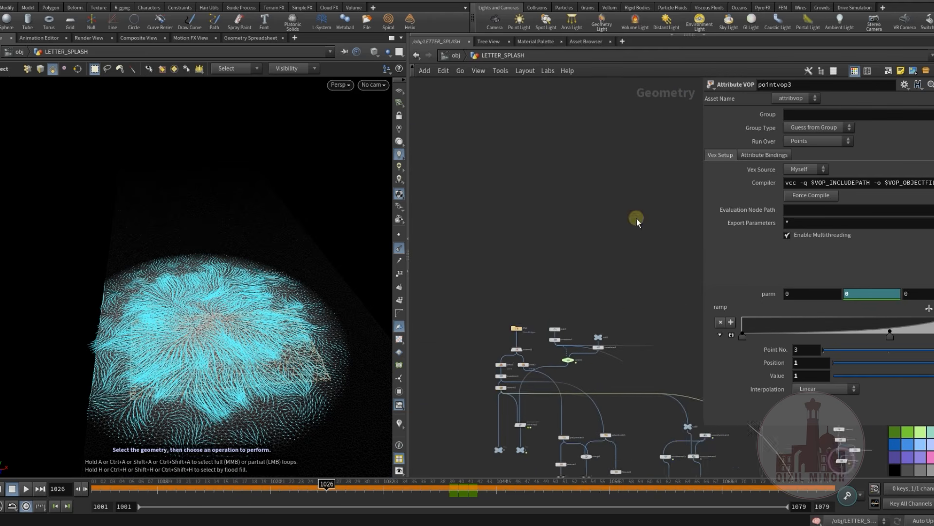
{"action": "scroll", "coordinate": [550, 292], "scroll_direction": "up", "scroll_amount": 4}
{"action": "scroll", "coordinate": [512, 253], "scroll_direction": "up", "scroll_amount": 1}
{"action": "middle_click_drag", "start_coordinate": [535, 257], "coordinate": [489, 259]}
{"action": "scroll", "coordinate": [489, 257], "scroll_direction": "up", "scroll_amount": 2}
{"action": "mouse_move", "coordinate": [528, 238]}
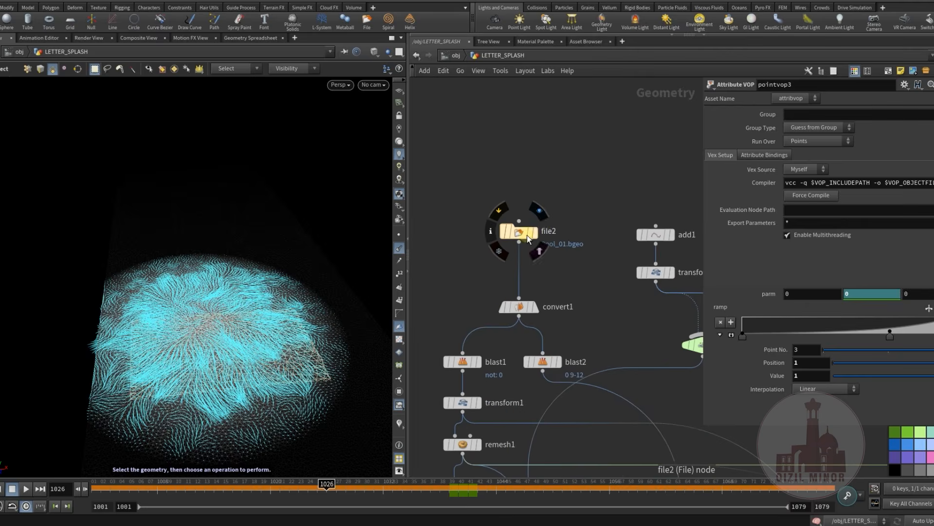
{"action": "left_click", "coordinate": [541, 214]}
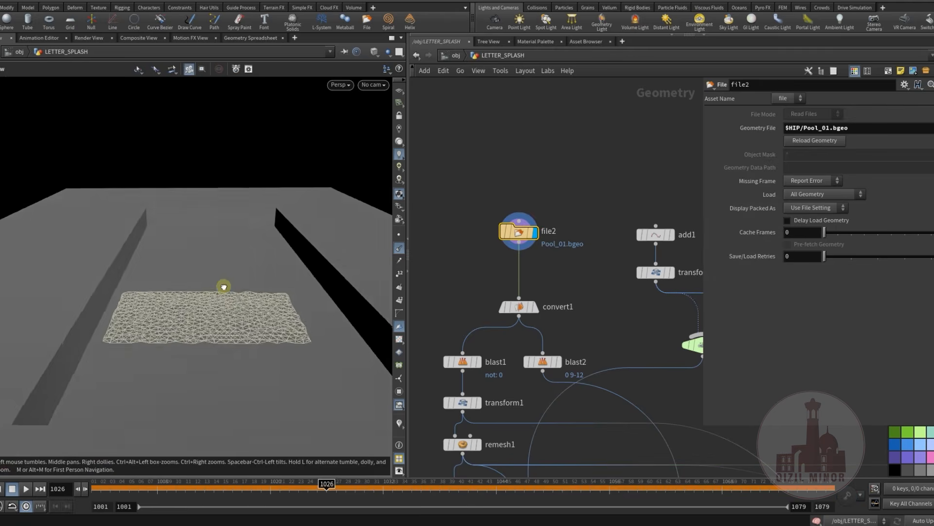
{"action": "left_click", "coordinate": [538, 254]}
Examine the convert1 settings and display blast1 to view the isolated pool surface
{"action": "middle_click_drag", "start_coordinate": [577, 272], "coordinate": [615, 172]}
{"action": "mouse_move", "coordinate": [517, 253]}
{"action": "left_click", "coordinate": [531, 271]}
{"action": "left_click", "coordinate": [523, 273]}
{"action": "left_click", "coordinate": [486, 263]}
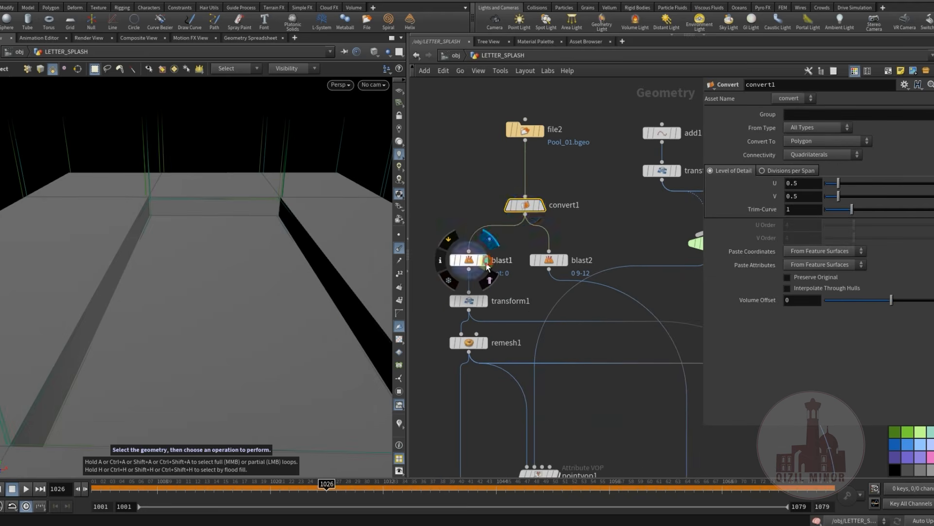
{"action": "left_click", "coordinate": [469, 261]}
{"action": "middle_click_drag", "start_coordinate": [474, 191], "coordinate": [502, 140]}
Display remesh1, turn off the point normals and inspect the remeshed pool surface
{"action": "mouse_move", "coordinate": [510, 301]}
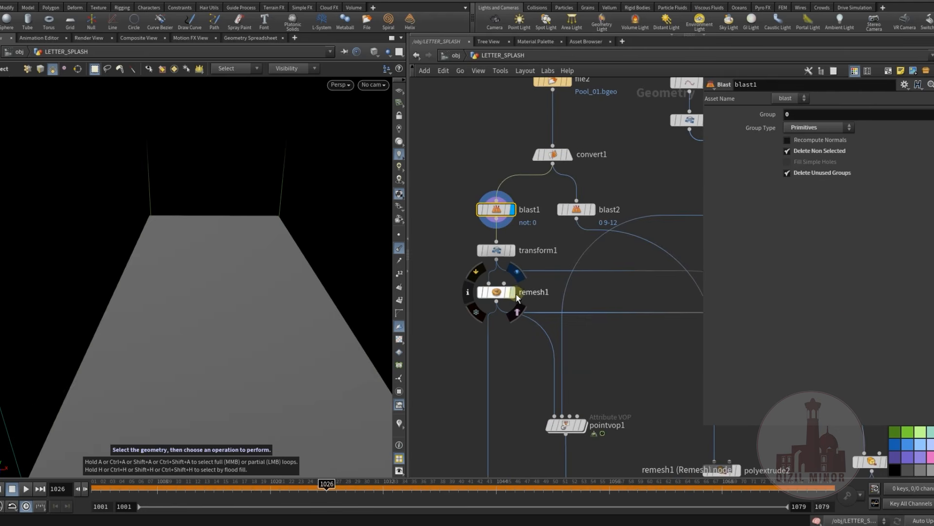
{"action": "left_click", "coordinate": [517, 271]}
{"action": "left_click", "coordinate": [496, 292]}
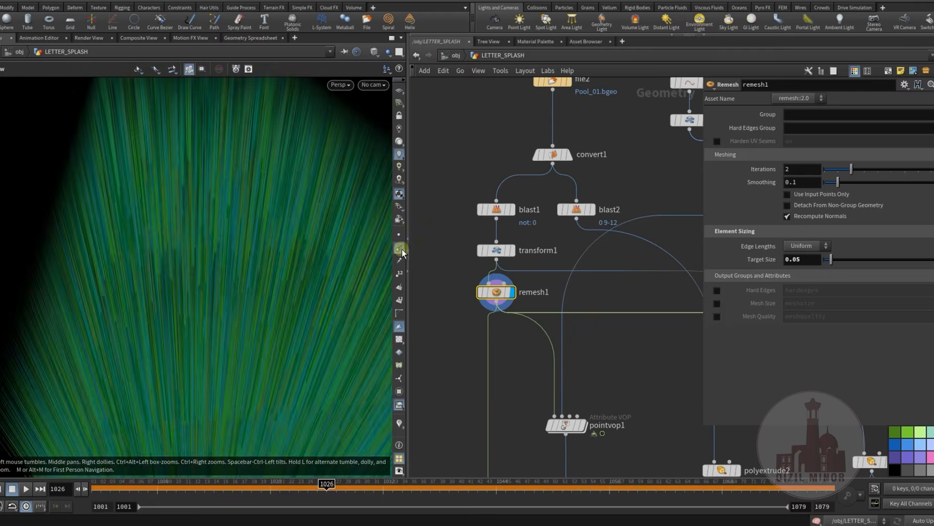
{"action": "left_click", "coordinate": [400, 249]}
{"action": "left_click_drag", "start_coordinate": [363, 272], "coordinate": [262, 264], "text": "alt"}
{"action": "middle_click_drag", "start_coordinate": [550, 154], "coordinate": [517, 269]}
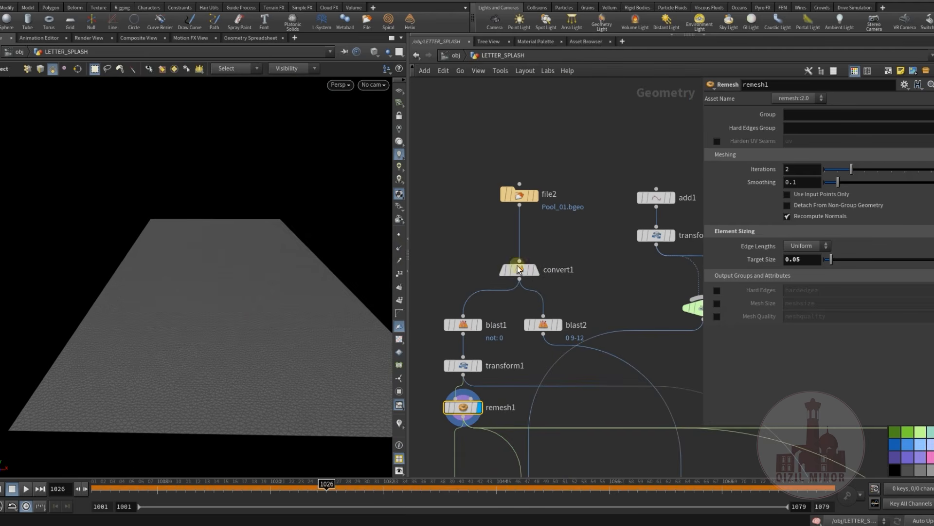
Template convert1 in the viewport and display blast2 to view the remaining pool surround
{"action": "left_click", "coordinate": [545, 290]}
{"action": "left_click_drag", "start_coordinate": [287, 307], "coordinate": [154, 263], "text": "alt"}
{"action": "middle_click_drag", "start_coordinate": [563, 331], "coordinate": [551, 237]}
{"action": "left_click", "coordinate": [532, 279]}
{"action": "left_click", "coordinate": [517, 276]}
{"action": "mouse_move", "coordinate": [161, 273]}
{"action": "left_mouse_down", "text": "alt"}
{"action": "mouse_move", "coordinate": [137, 280]}
{"action": "mouse_move", "coordinate": [219, 235]}
{"action": "mouse_move", "coordinate": [175, 273]}
{"action": "mouse_move", "coordinate": [198, 269]}
{"action": "mouse_move", "coordinate": [167, 290]}
{"action": "left_mouse_up", "text": "alt"}
Display polyextrude2 below blast2 and examine its extrusion settings and resulting pool walls
{"action": "middle_click_drag", "start_coordinate": [516, 300], "coordinate": [509, 212]}
{"action": "scroll", "coordinate": [530, 268], "scroll_direction": "down", "scroll_amount": 3}
{"action": "middle_click_drag", "start_coordinate": [557, 367], "coordinate": [531, 290]}
{"action": "scroll", "coordinate": [522, 288], "scroll_direction": "up", "scroll_amount": 4}
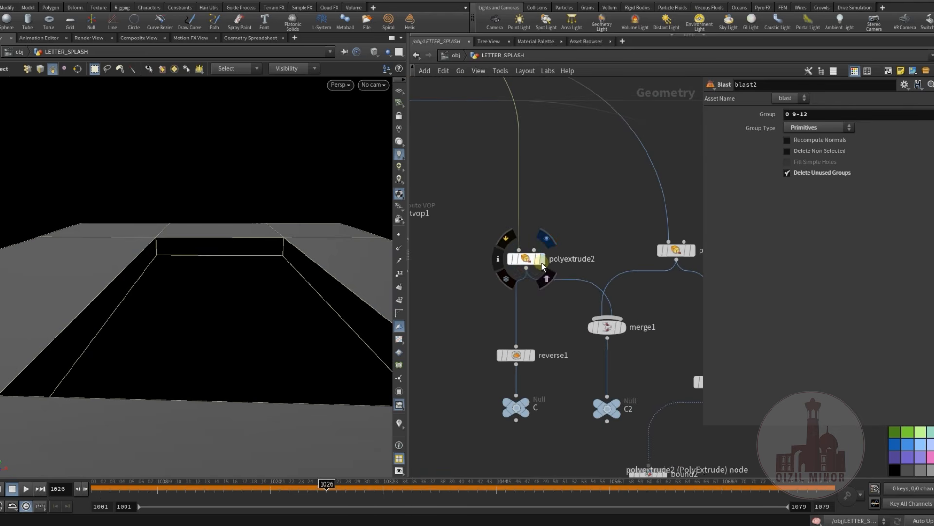
{"action": "left_click", "coordinate": [541, 261]}
{"action": "left_click", "coordinate": [526, 258]}
{"action": "left_click_drag", "start_coordinate": [155, 301], "coordinate": [346, 331]}
{"action": "middle_click_drag", "start_coordinate": [464, 311], "coordinate": [461, 313]}
Display polyextrude1 and examine its extrusion settings
{"action": "scroll", "coordinate": [545, 328], "scroll_direction": "down", "scroll_amount": 3}
{"action": "middle_click_drag", "start_coordinate": [545, 327], "coordinate": [586, 300]}
{"action": "scroll", "coordinate": [621, 314], "scroll_direction": "up", "scroll_amount": 2}
{"action": "left_click", "coordinate": [643, 295]}
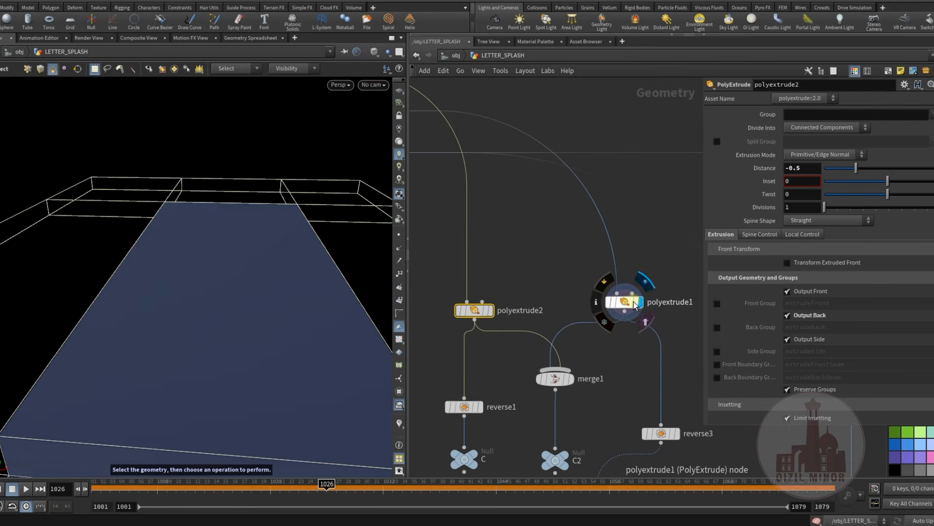
{"action": "middle_click_drag", "start_coordinate": [596, 361], "coordinate": [586, 302]}
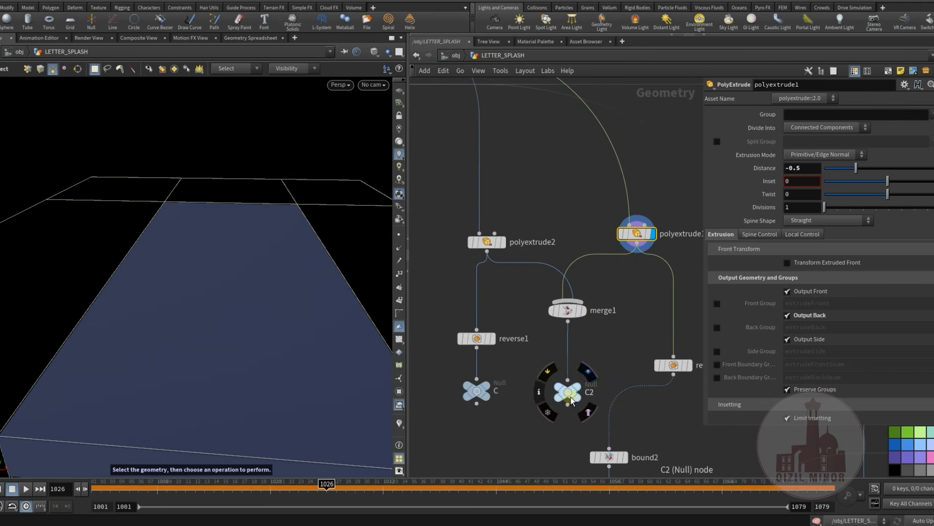
Display the collision output nulls C2 and C in turn to compare their geometry
{"action": "left_click", "coordinate": [588, 372]}
{"action": "middle_click_drag", "start_coordinate": [609, 348], "coordinate": [624, 315]}
{"action": "mouse_move", "coordinate": [236, 319]}
{"action": "left_mouse_down", "text": "alt"}
{"action": "mouse_move", "coordinate": [232, 282]}
{"action": "mouse_move", "coordinate": [214, 261]}
{"action": "mouse_move", "coordinate": [202, 292]}
{"action": "mouse_move", "coordinate": [229, 314]}
{"action": "left_mouse_up", "text": "alt"}
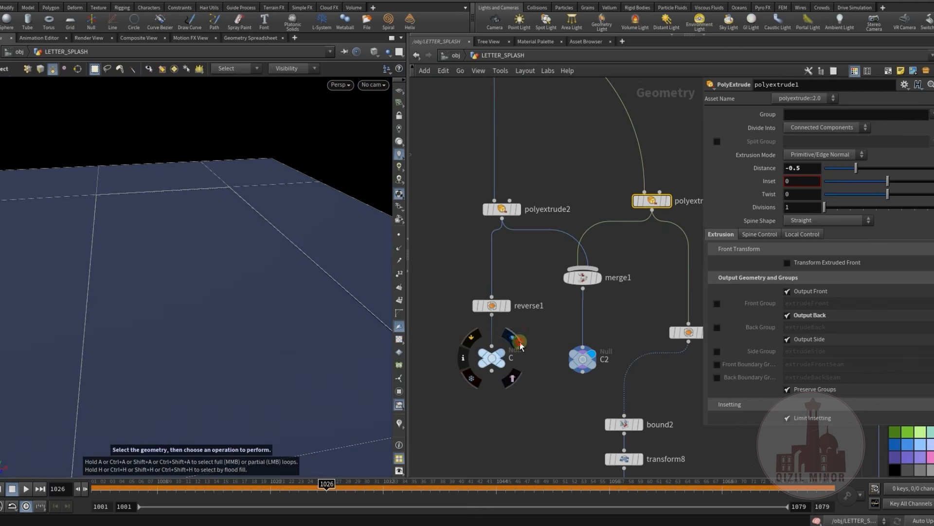
{"action": "left_click", "coordinate": [518, 340]}
{"action": "middle_click_drag", "start_coordinate": [532, 300], "coordinate": [538, 316]}
Return to the upper part of the pool branch and display remesh1 over the templated geometry
{"action": "middle_click_drag", "start_coordinate": [522, 270], "coordinate": [616, 380]}
{"action": "middle_click_drag", "start_coordinate": [576, 356], "coordinate": [593, 265]}
{"action": "middle_click_drag", "start_coordinate": [500, 318], "coordinate": [504, 391]}
{"action": "scroll", "coordinate": [497, 340], "scroll_direction": "up", "scroll_amount": 2}
{"action": "mouse_move", "coordinate": [492, 345]}
{"action": "middle_mouse_down"}
{"action": "mouse_move", "coordinate": [469, 414]}
{"action": "mouse_move", "coordinate": [499, 279]}
{"action": "mouse_move", "coordinate": [486, 323]}
{"action": "mouse_move", "coordinate": [492, 340]}
{"action": "middle_mouse_up"}
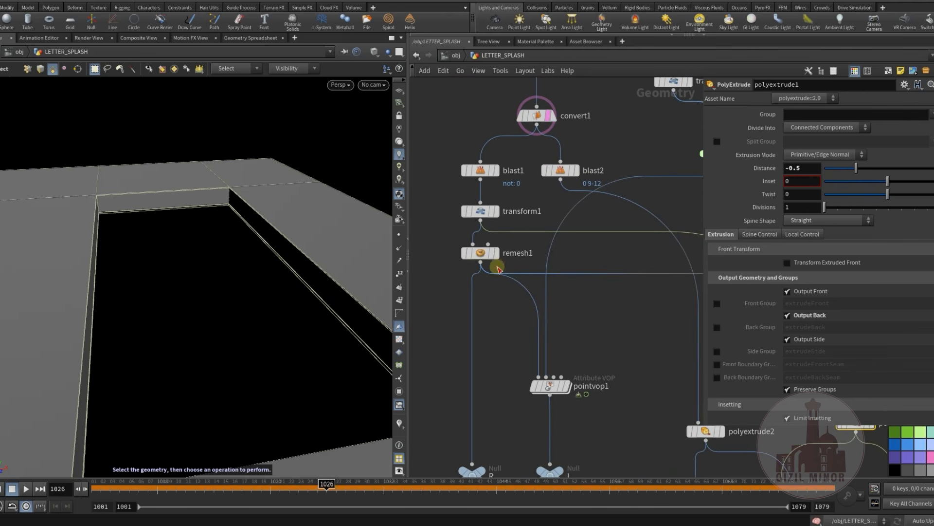
{"action": "left_click", "coordinate": [500, 238]}
{"action": "left_click", "coordinate": [481, 254]}
Display the output null R below remesh1 and inspect the pool surface mesh
{"action": "middle_click_drag", "start_coordinate": [503, 368], "coordinate": [520, 243]}
{"action": "left_click", "coordinate": [503, 340]}
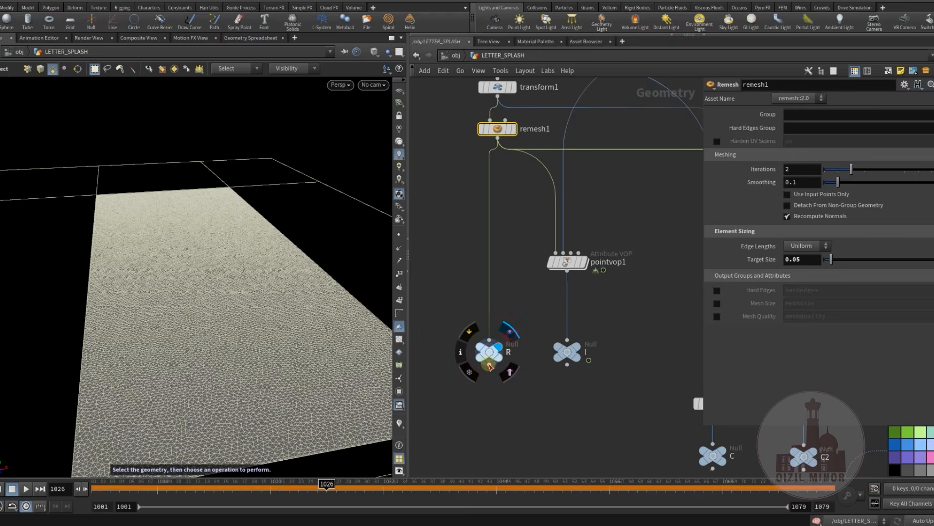
{"action": "left_click", "coordinate": [489, 352]}
{"action": "middle_click_drag", "start_coordinate": [491, 341], "coordinate": [515, 306]}
{"action": "left_click_drag", "start_coordinate": [204, 296], "coordinate": [194, 293], "text": "alt"}
Display switch1 and scrub the timeline to frame 1040 to examine its animated Select Input
{"action": "middle_click_drag", "start_coordinate": [526, 309], "coordinate": [462, 436]}
{"action": "scroll", "coordinate": [494, 405], "scroll_direction": "down", "scroll_amount": 3}
{"action": "left_click", "coordinate": [586, 282]}
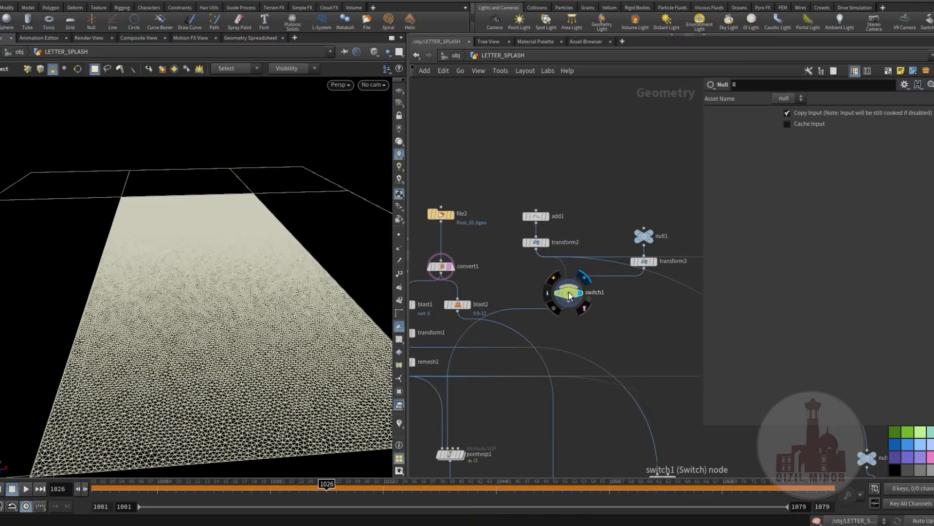
{"action": "left_click", "coordinate": [569, 293]}
{"action": "left_click_drag", "start_coordinate": [382, 489], "coordinate": [451, 493]}
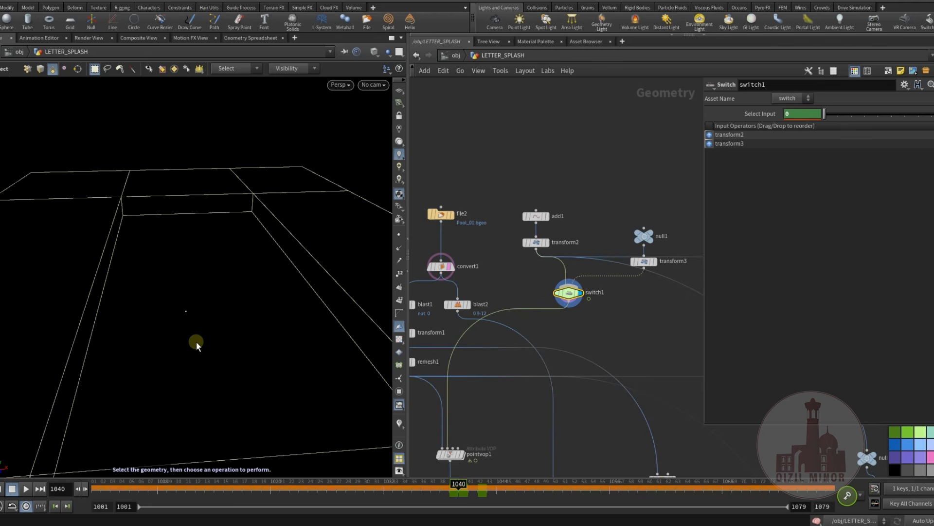
Display pointvop1 to view the spike it raises on the pool surface
{"action": "middle_click_drag", "start_coordinate": [524, 328], "coordinate": [562, 207]}
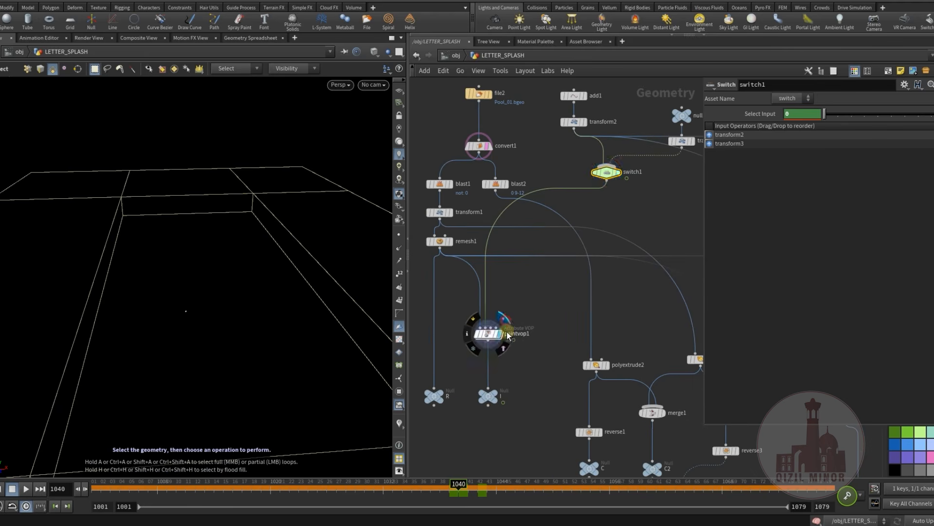
{"action": "left_click", "coordinate": [488, 335]}
{"action": "middle_click_drag", "start_coordinate": [522, 379], "coordinate": [527, 347]}
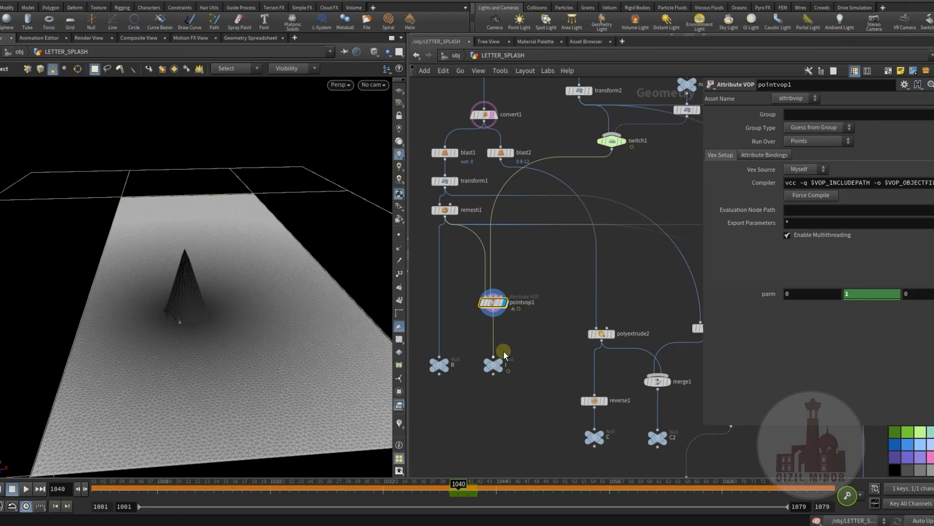
Open the pointvop1 VEX network and examine its nearpoint1, importpoint1 and subtract1 nodes
{"action": "double_click", "coordinate": [492, 303]}
{"action": "middle_click_drag", "start_coordinate": [419, 364], "coordinate": [559, 325]}
{"action": "middle_click_drag", "start_coordinate": [569, 359], "coordinate": [605, 324]}
{"action": "scroll", "coordinate": [475, 317], "scroll_direction": "up", "scroll_amount": 3}
{"action": "left_click_drag", "start_coordinate": [558, 311], "coordinate": [543, 307]}
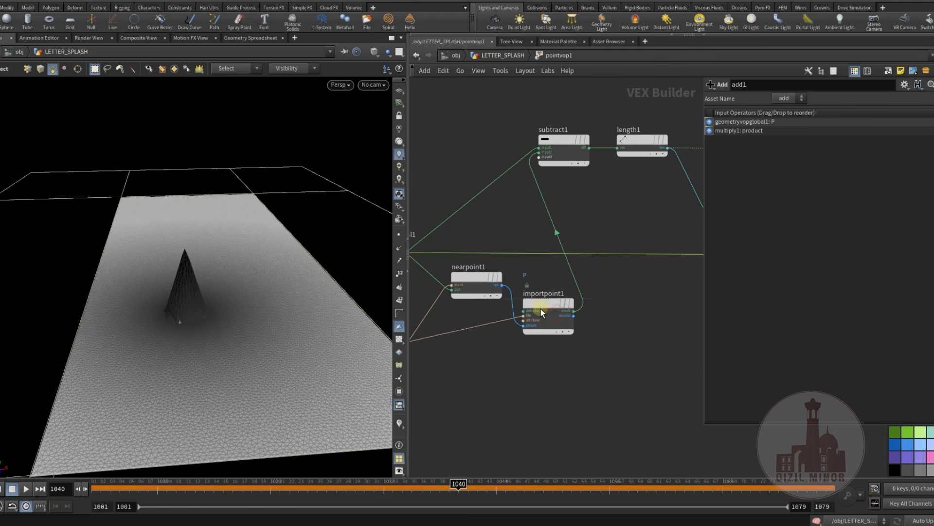
Examine the importpoint1, subtract1 and length1 nodes and trace the wiring onward to geometryvopoutput1
{"action": "middle_click_drag", "start_coordinate": [586, 381], "coordinate": [540, 413]}
{"action": "middle_click_drag", "start_coordinate": [501, 343], "coordinate": [457, 388]}
{"action": "left_click", "coordinate": [455, 386]}
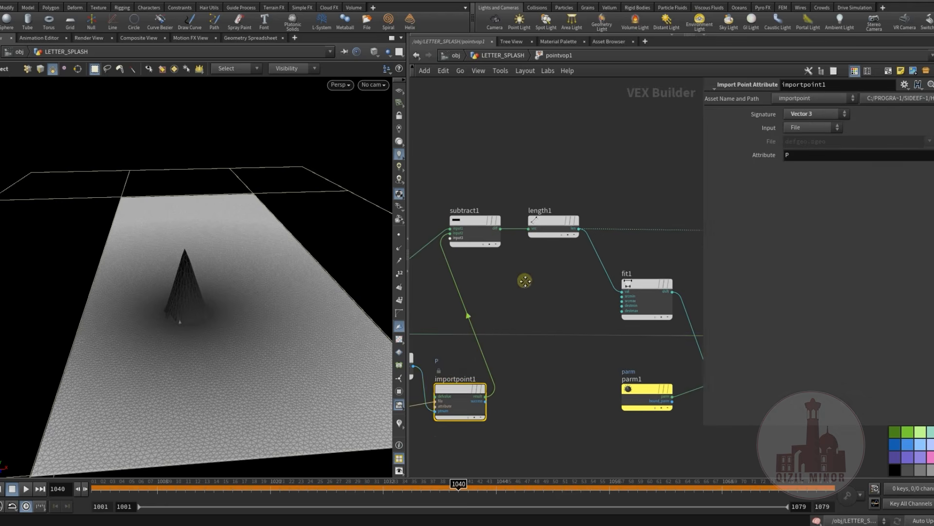
{"action": "middle_click_drag", "start_coordinate": [526, 277], "coordinate": [523, 295]}
{"action": "left_click", "coordinate": [467, 235]}
{"action": "left_click", "coordinate": [549, 239]}
{"action": "middle_click_drag", "start_coordinate": [599, 314], "coordinate": [409, 271]}
{"action": "scroll", "coordinate": [486, 279], "scroll_direction": "down", "scroll_amount": 3}
{"action": "mouse_move", "coordinate": [552, 265]}
{"action": "middle_mouse_down"}
{"action": "mouse_move", "coordinate": [587, 270]}
{"action": "mouse_move", "coordinate": [563, 262]}
{"action": "middle_mouse_up"}
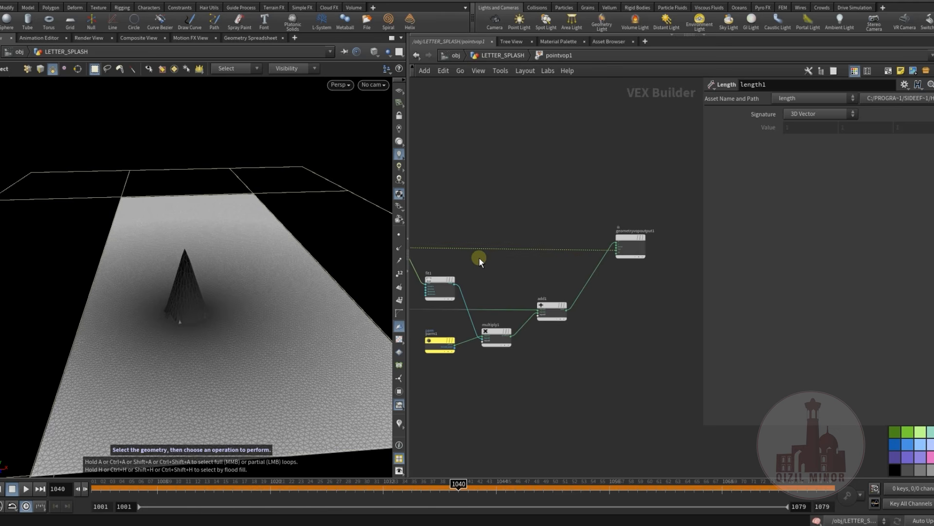
{"action": "scroll", "coordinate": [609, 270], "scroll_direction": "up", "scroll_amount": 3}
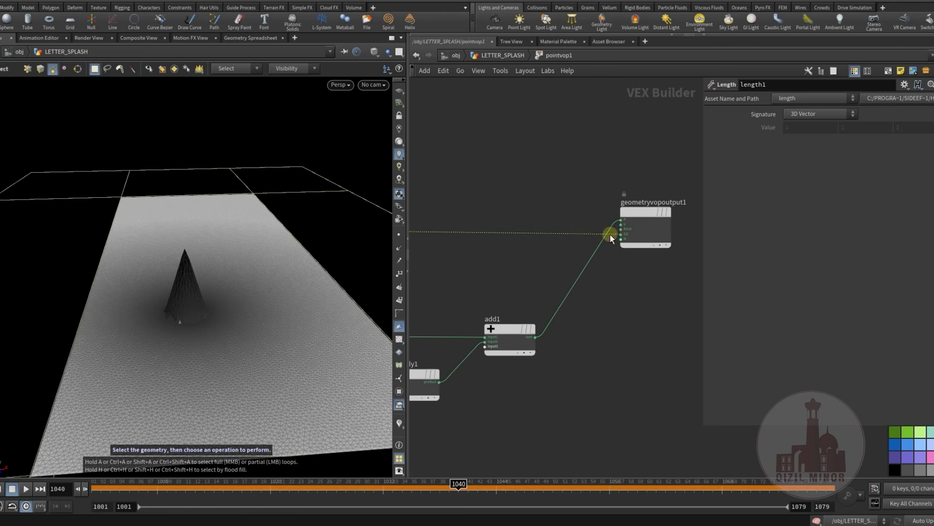
{"action": "middle_click_drag", "start_coordinate": [518, 254], "coordinate": [645, 250]}
{"action": "middle_click_drag", "start_coordinate": [572, 264], "coordinate": [613, 251]}
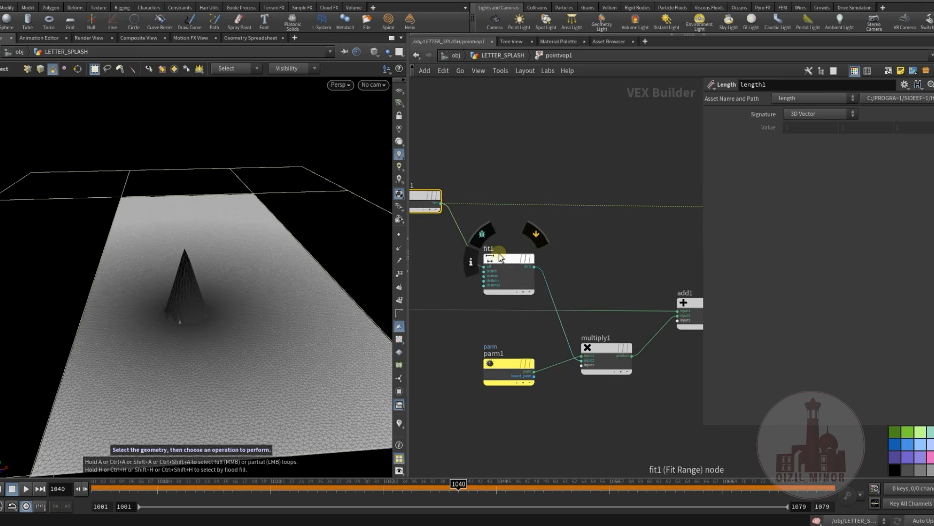
Examine the fit1 range settings and the multiply1 and add1 nodes that follow it
{"action": "left_click", "coordinate": [502, 257]}
{"action": "middle_click_drag", "start_coordinate": [545, 267], "coordinate": [602, 236]}
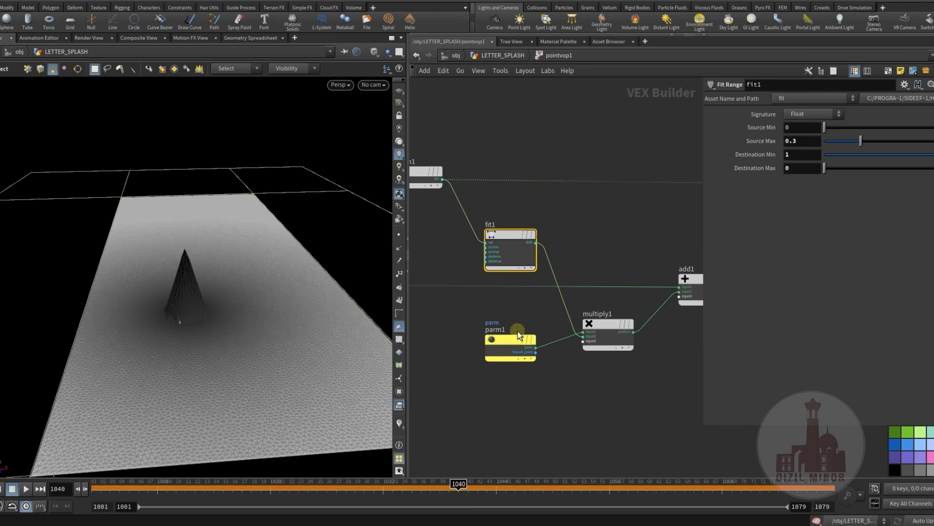
{"action": "middle_click_drag", "start_coordinate": [617, 371], "coordinate": [554, 373]}
{"action": "left_click", "coordinate": [542, 329]}
{"action": "middle_click_drag", "start_coordinate": [623, 364], "coordinate": [544, 342]}
{"action": "left_click", "coordinate": [541, 274]}
Trace the VEX network from its beginning back to the add1 node feeding geometryvopoutput1
{"action": "middle_click_drag", "start_coordinate": [469, 228], "coordinate": [684, 260]}
{"action": "scroll", "coordinate": [684, 259], "scroll_direction": "down", "scroll_amount": 3}
{"action": "middle_click_drag", "start_coordinate": [559, 332], "coordinate": [663, 334]}
{"action": "scroll", "coordinate": [472, 325], "scroll_direction": "up", "scroll_amount": 3}
{"action": "middle_click_drag", "start_coordinate": [627, 419], "coordinate": [345, 396]}
{"action": "scroll", "coordinate": [562, 372], "scroll_direction": "down", "scroll_amount": 2}
{"action": "middle_click_drag", "start_coordinate": [641, 394], "coordinate": [435, 430]}
{"action": "scroll", "coordinate": [621, 356], "scroll_direction": "up", "scroll_amount": 2}
{"action": "middle_click_drag", "start_coordinate": [651, 311], "coordinate": [601, 325]}
{"action": "left_click_drag", "start_coordinate": [522, 335], "coordinate": [519, 323]}
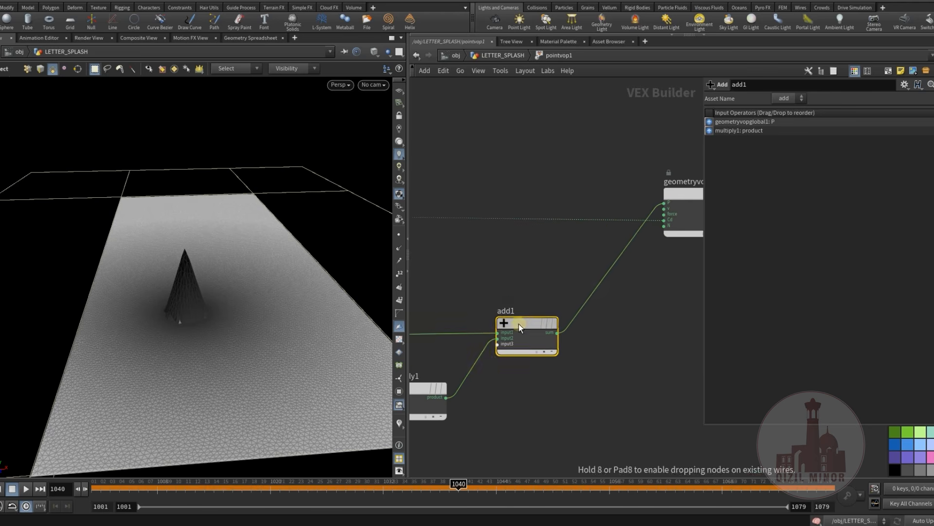
Return to the LETTER_SPLASH network and scrub the timeline to examine pointvop1's animated parm
{"action": "left_click", "coordinate": [493, 57]}
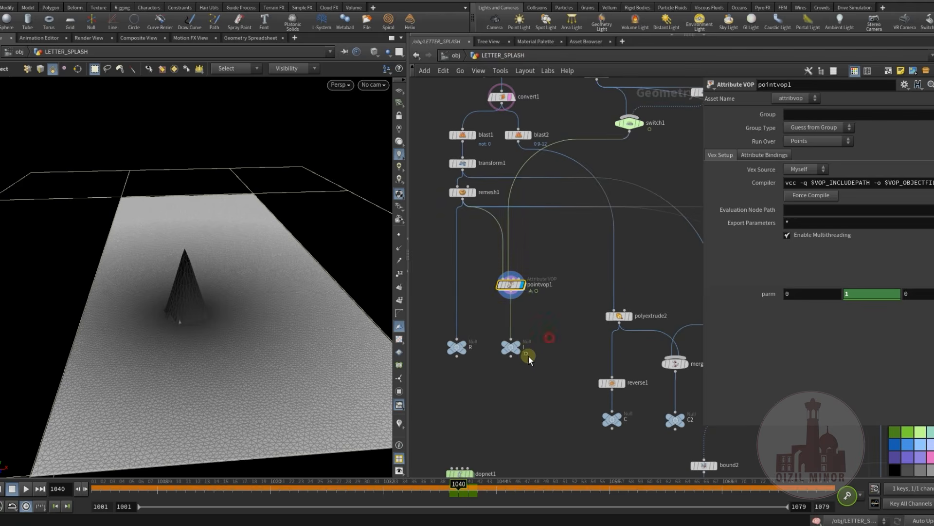
{"action": "left_click_drag", "start_coordinate": [423, 485], "coordinate": [457, 517]}
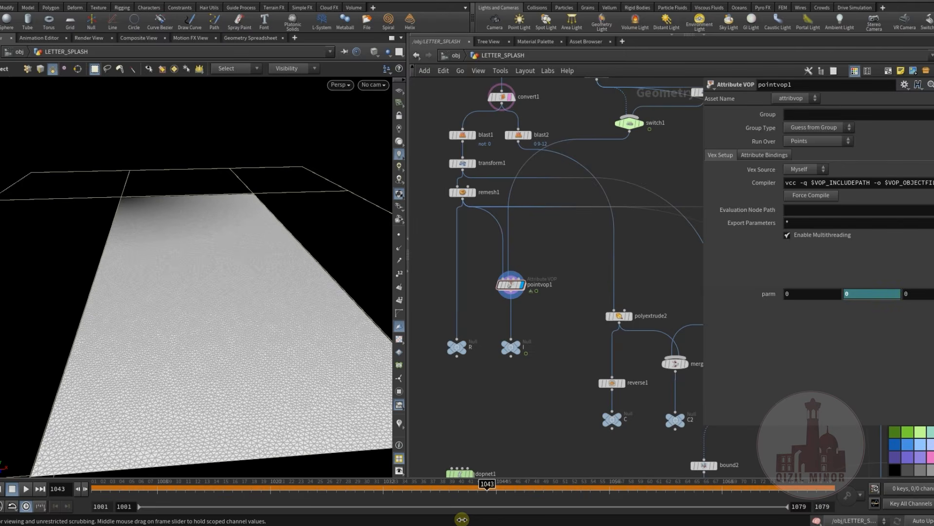
Open dopnet1 and examine rippleobject1's Initial SOP Path, Rest SOP Path and Use Deforming Rest settings
{"action": "middle_click_drag", "start_coordinate": [526, 387], "coordinate": [495, 288]}
{"action": "scroll", "coordinate": [518, 298], "scroll_direction": "up", "scroll_amount": 4}
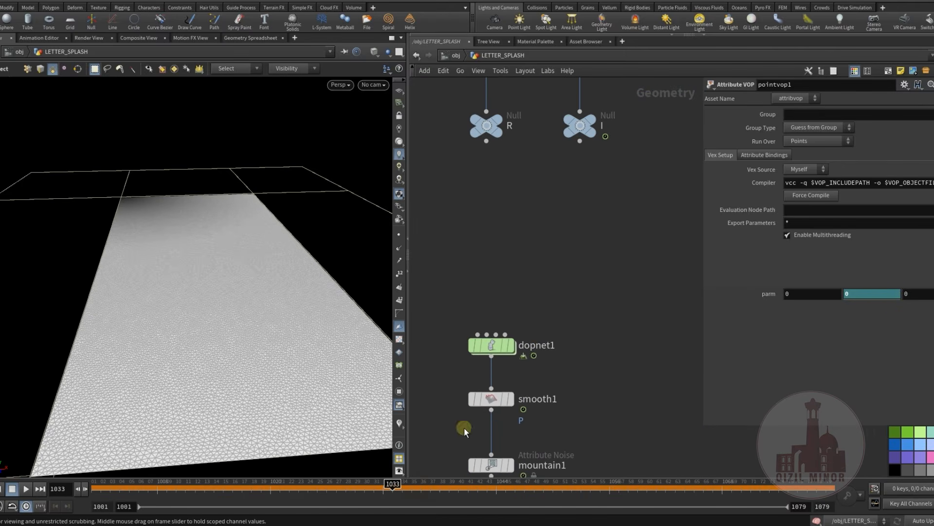
{"action": "mouse_move", "coordinate": [496, 350]}
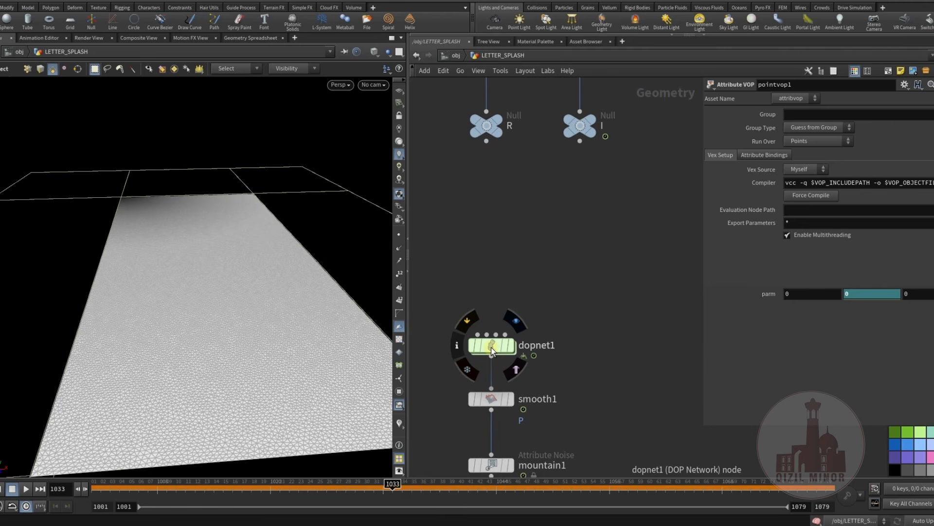
{"action": "double_click", "coordinate": [492, 350]}
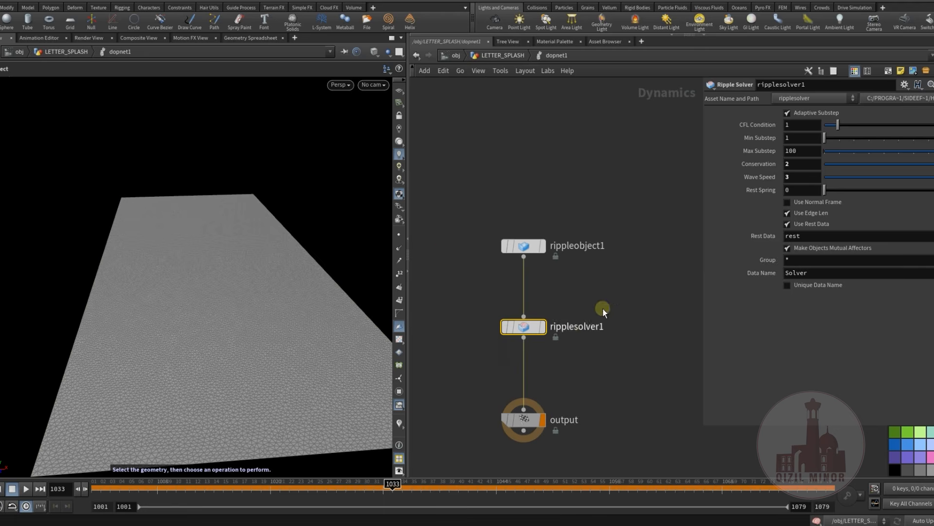
{"action": "middle_click_drag", "start_coordinate": [612, 324], "coordinate": [617, 321]}
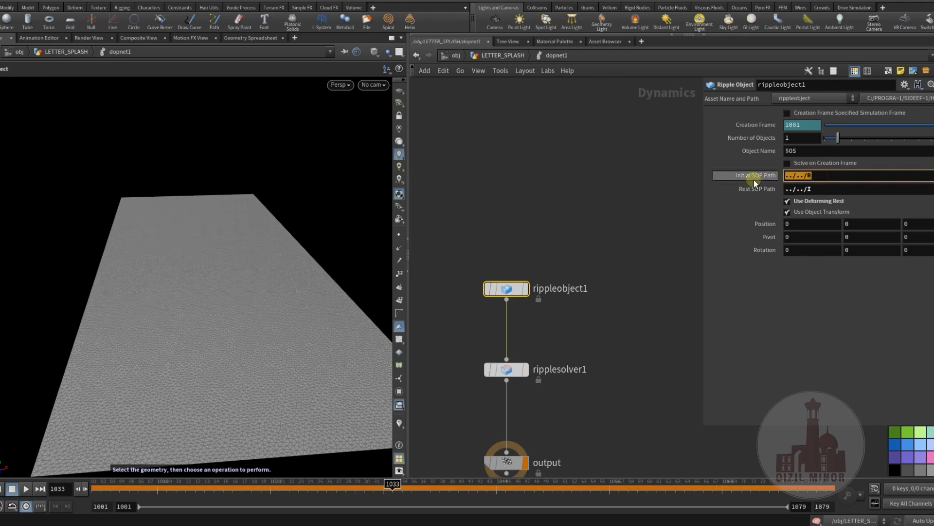
{"action": "left_click", "coordinate": [826, 188]}
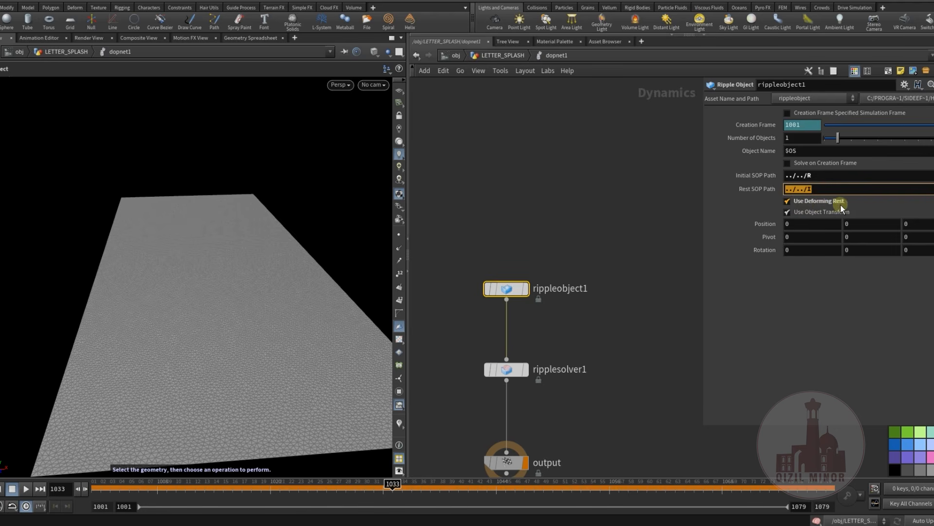
{"action": "left_click", "coordinate": [636, 268]}
{"action": "middle_click_drag", "start_coordinate": [622, 319], "coordinate": [630, 290]}
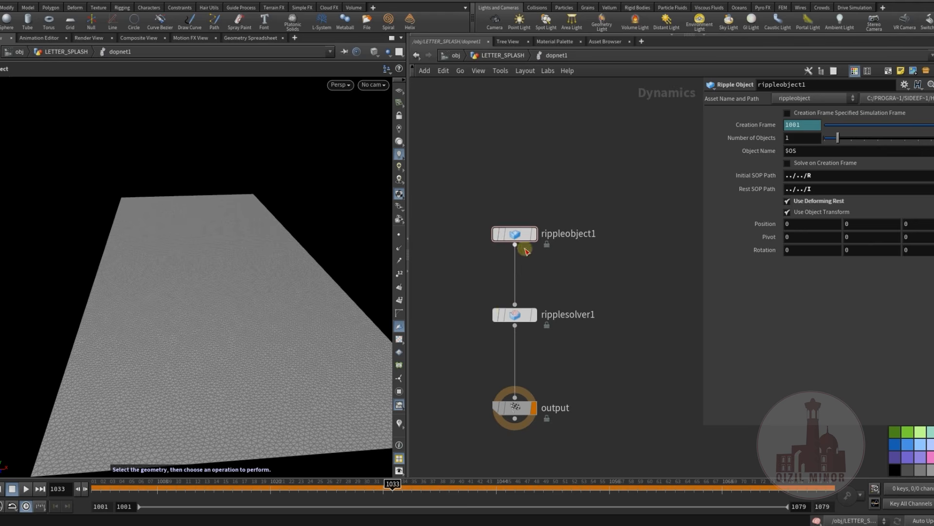
{"action": "left_click_drag", "start_coordinate": [515, 236], "coordinate": [515, 238]}
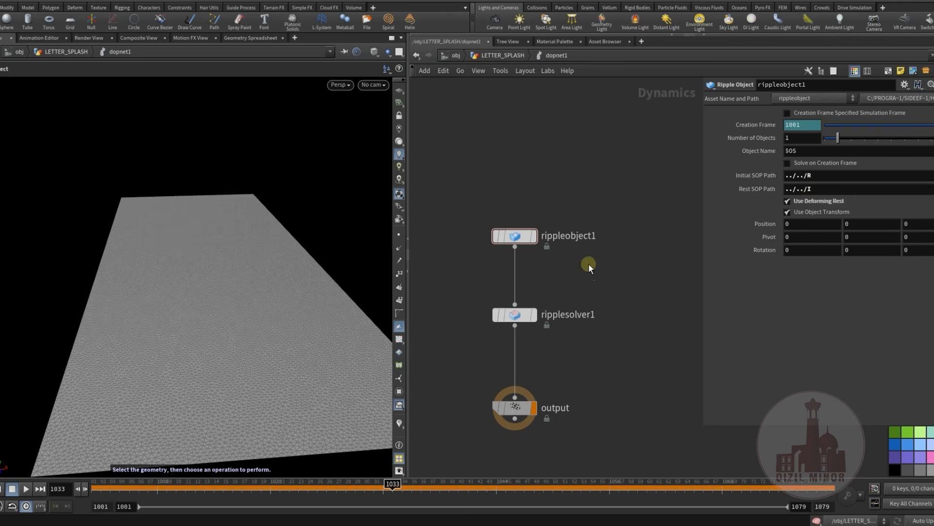
{"action": "middle_click_drag", "start_coordinate": [589, 264], "coordinate": [591, 288]}
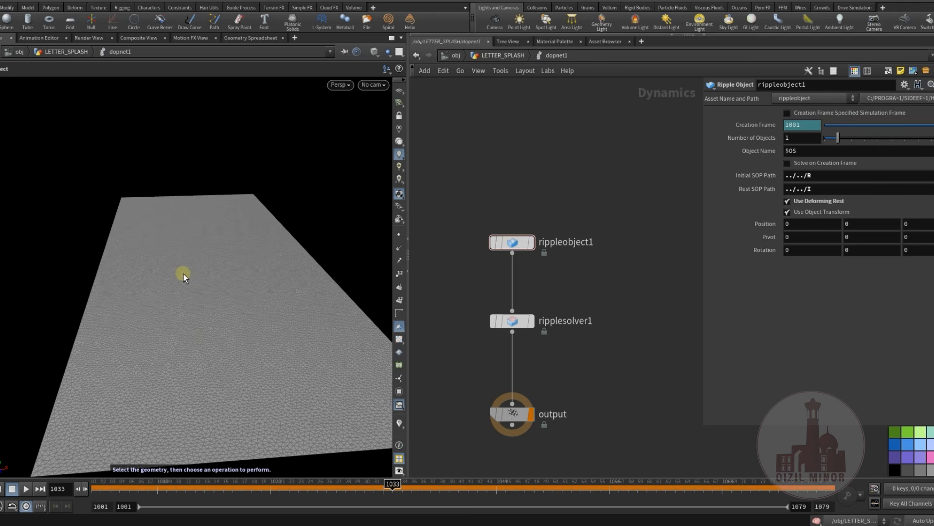
Examine the ripplesolver1 settings, scrub the simulation to frame 1054 and return to the LETTER_SPLASH network
{"action": "left_click", "coordinate": [512, 321]}
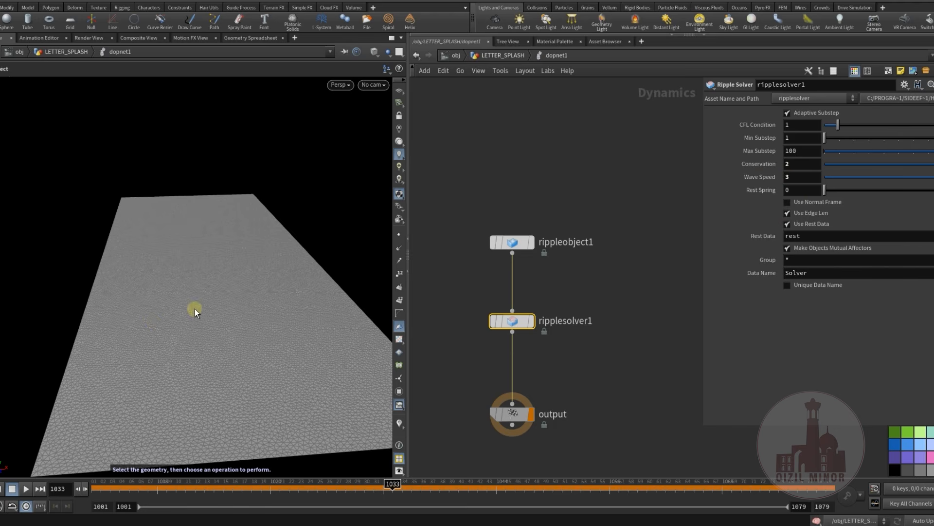
{"action": "left_click_drag", "start_coordinate": [392, 487], "coordinate": [590, 504]}
{"action": "left_click", "coordinate": [504, 55]}
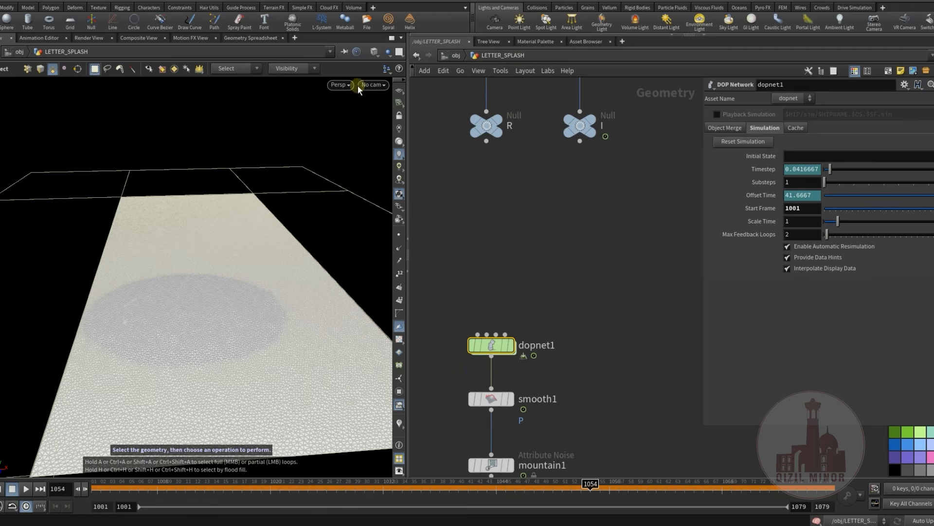
Look through cam1, display dopnet1 and scrub the timeline to frame 1047 to view the ripple
{"action": "left_click", "coordinate": [374, 84]}
{"action": "left_click", "coordinate": [390, 136]}
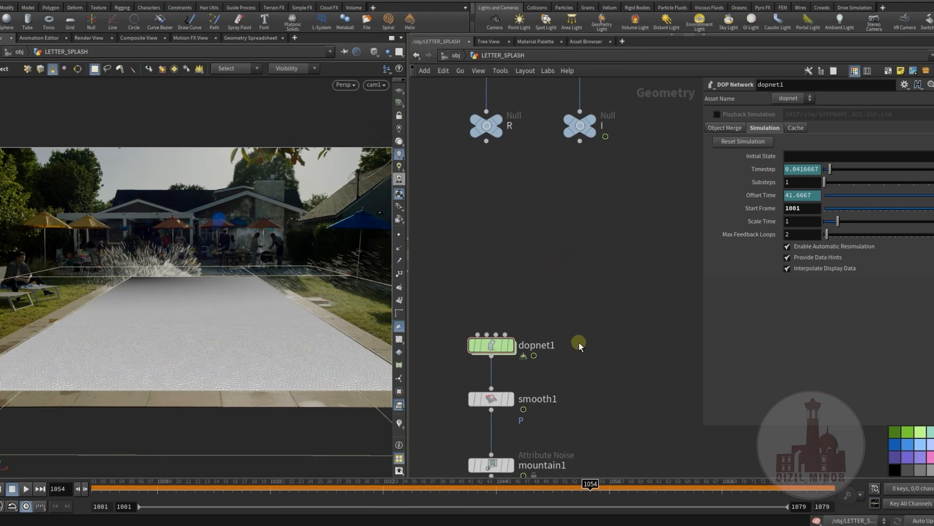
{"action": "middle_click_drag", "start_coordinate": [592, 405], "coordinate": [596, 345]}
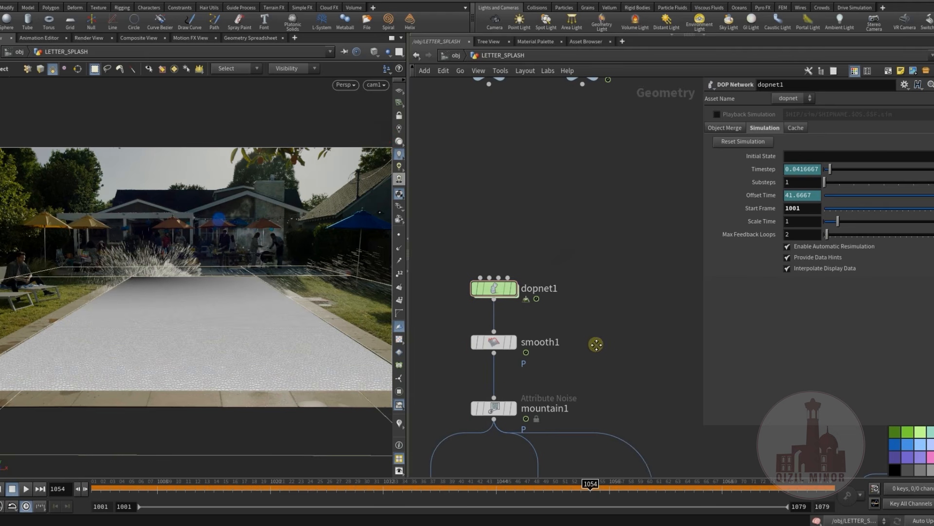
{"action": "left_click", "coordinate": [513, 291]}
{"action": "left_click_drag", "start_coordinate": [405, 488], "coordinate": [504, 466]}
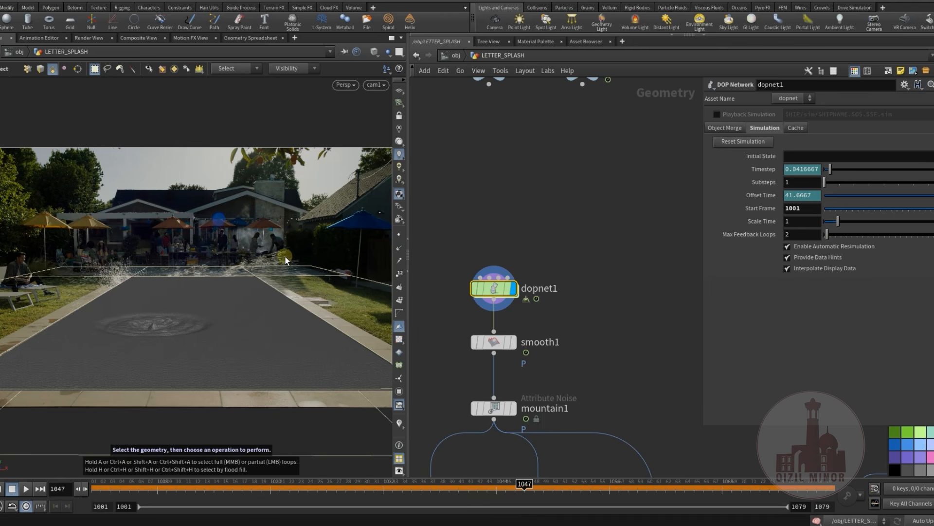
Switch the viewport shading to Wireframe Ghost and scrub to frame 1048 to inspect the ripple mesh
{"action": "left_click", "coordinate": [373, 52]}
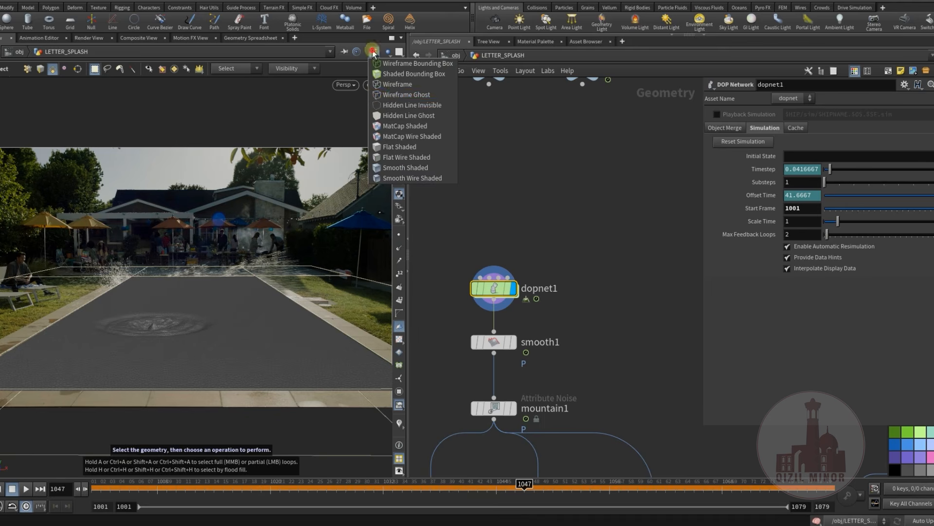
{"action": "left_click", "coordinate": [404, 95]}
{"action": "left_click_drag", "start_coordinate": [524, 484], "coordinate": [531, 523]}
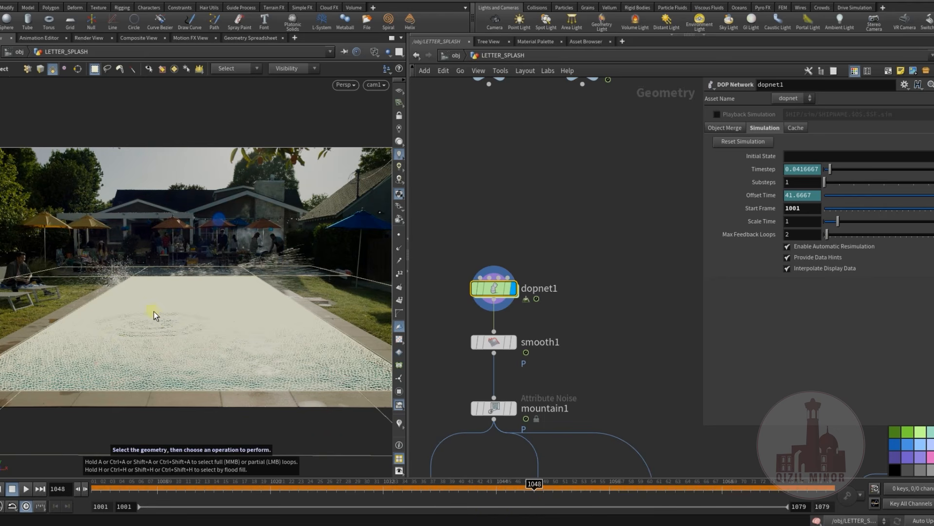
Display smooth1 in Flat Wire Shaded mode and view the smoothed ripples at frame 1058
{"action": "left_click", "coordinate": [514, 343]}
{"action": "left_click", "coordinate": [374, 51]}
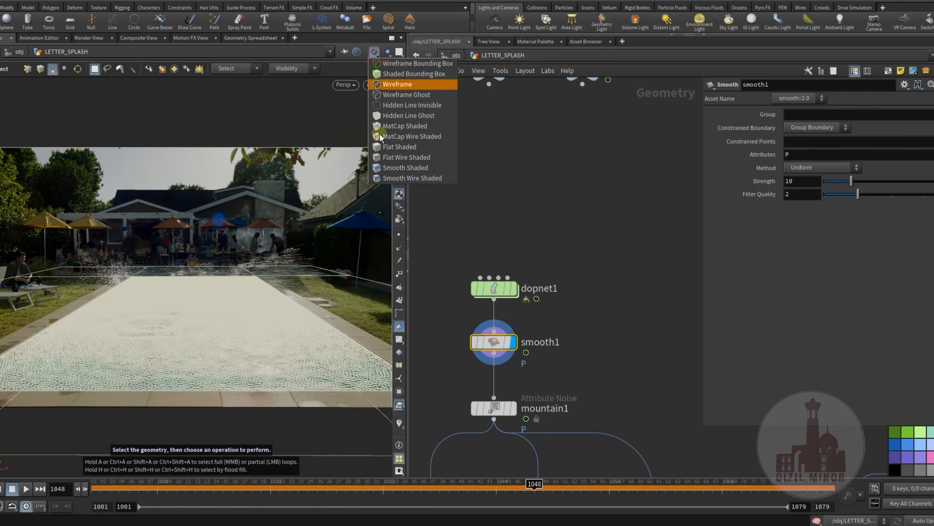
{"action": "left_click", "coordinate": [390, 157]}
{"action": "middle_click_drag", "start_coordinate": [594, 340], "coordinate": [618, 263]}
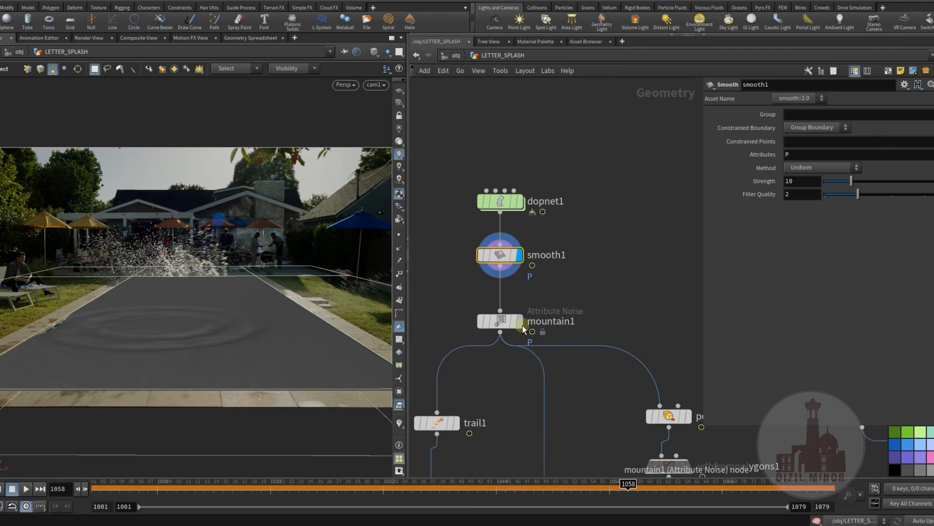
Display mountain1, examine its noise and animation settings, and scrub the timeline to frame 1066
{"action": "left_click", "coordinate": [520, 323]}
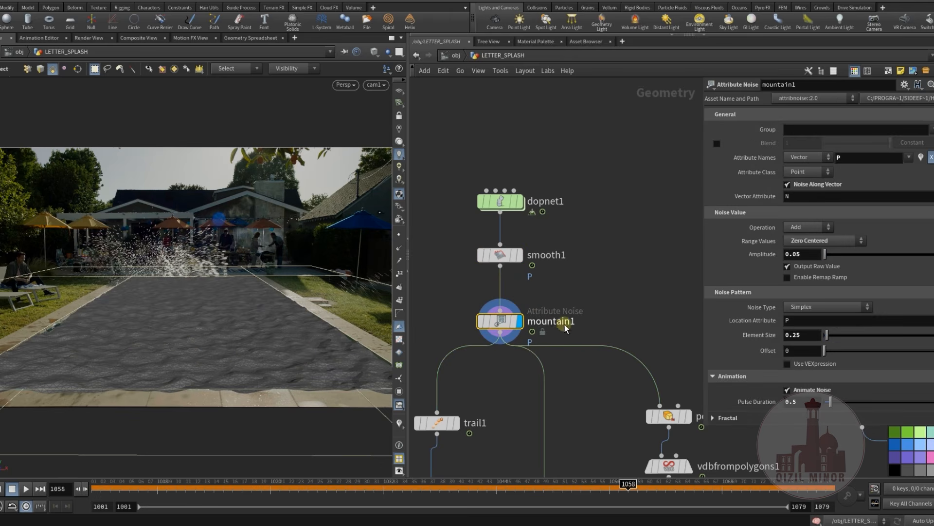
{"action": "scroll", "coordinate": [788, 322], "scroll_direction": "down", "scroll_amount": 3}
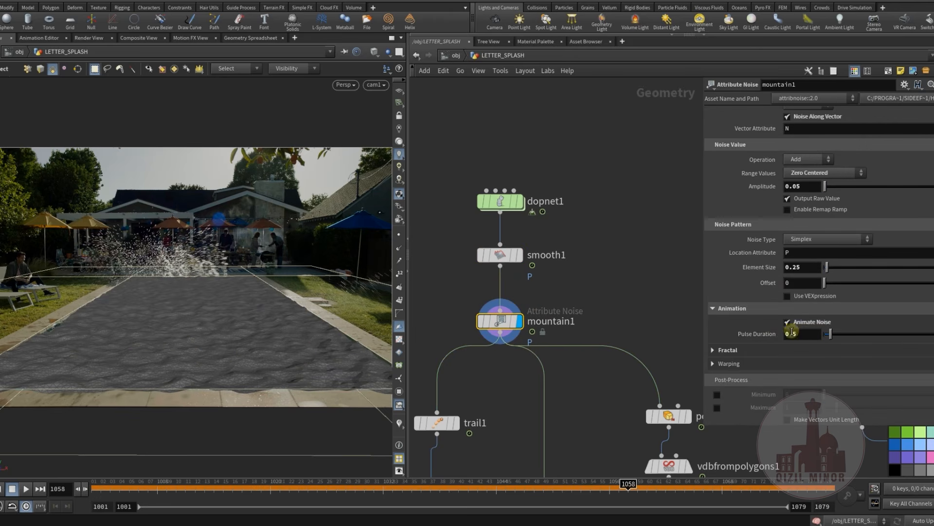
{"action": "left_click_drag", "start_coordinate": [501, 492], "coordinate": [467, 516]}
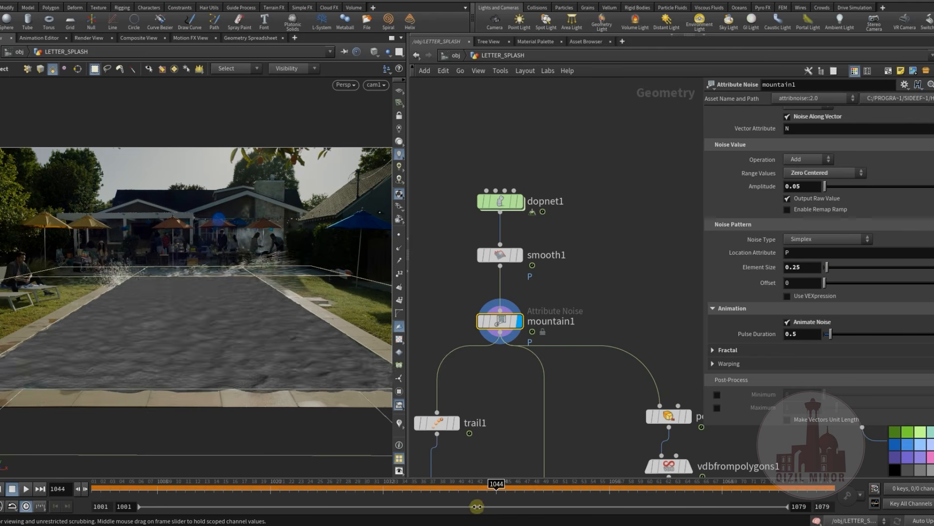
{"action": "left_click", "coordinate": [159, 297]}
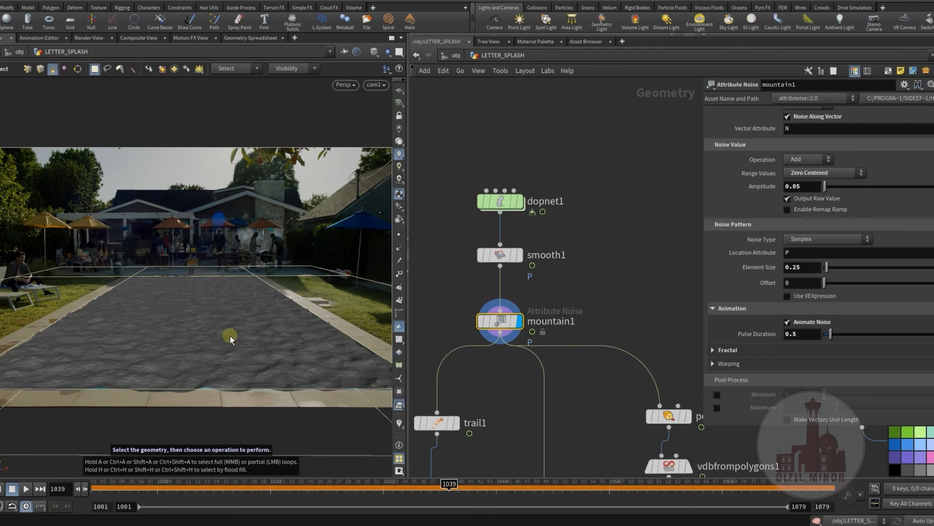
{"action": "mouse_move", "coordinate": [473, 488]}
{"action": "left_mouse_down"}
{"action": "mouse_move", "coordinate": [651, 514]}
{"action": "mouse_move", "coordinate": [696, 508]}
{"action": "left_mouse_up"}
Display trail1 below mountain1 and examine its Compute Velocity settings
{"action": "middle_click_drag", "start_coordinate": [563, 417], "coordinate": [605, 263]}
{"action": "scroll", "coordinate": [605, 262], "scroll_direction": "down", "scroll_amount": 2}
{"action": "middle_click_drag", "start_coordinate": [604, 346], "coordinate": [607, 279]}
{"action": "scroll", "coordinate": [511, 265], "scroll_direction": "up", "scroll_amount": 2}
{"action": "left_click", "coordinate": [511, 238]}
{"action": "left_click_drag", "start_coordinate": [494, 239], "coordinate": [488, 246]}
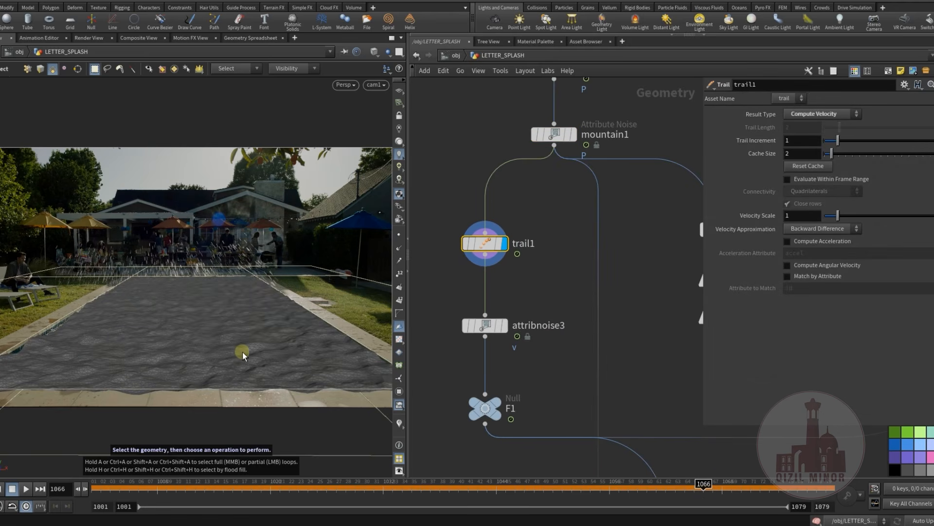
Display attribnoise3, examine its velocity noise settings and show the point trails on the pool surface
{"action": "left_click", "coordinate": [505, 326]}
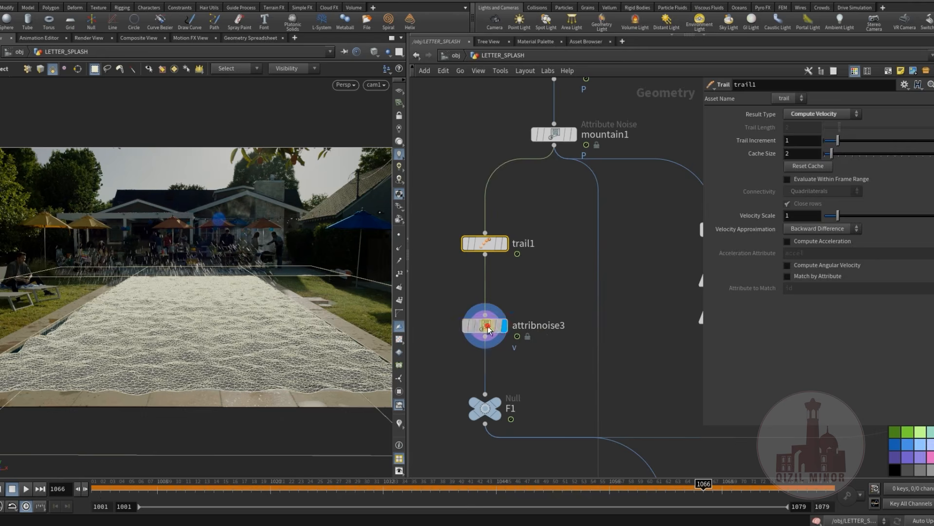
{"action": "left_click", "coordinate": [486, 326]}
{"action": "scroll", "coordinate": [732, 323], "scroll_direction": "up", "scroll_amount": 2}
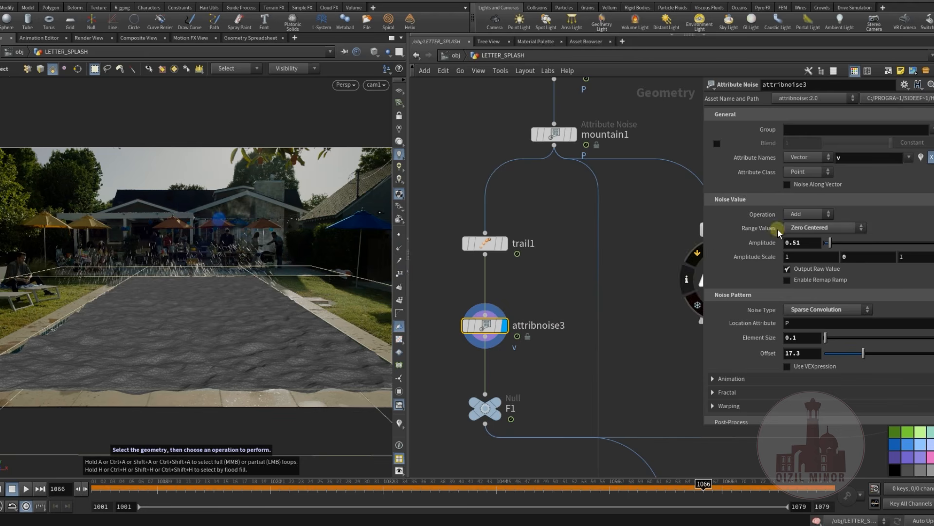
{"action": "left_click", "coordinate": [400, 260]}
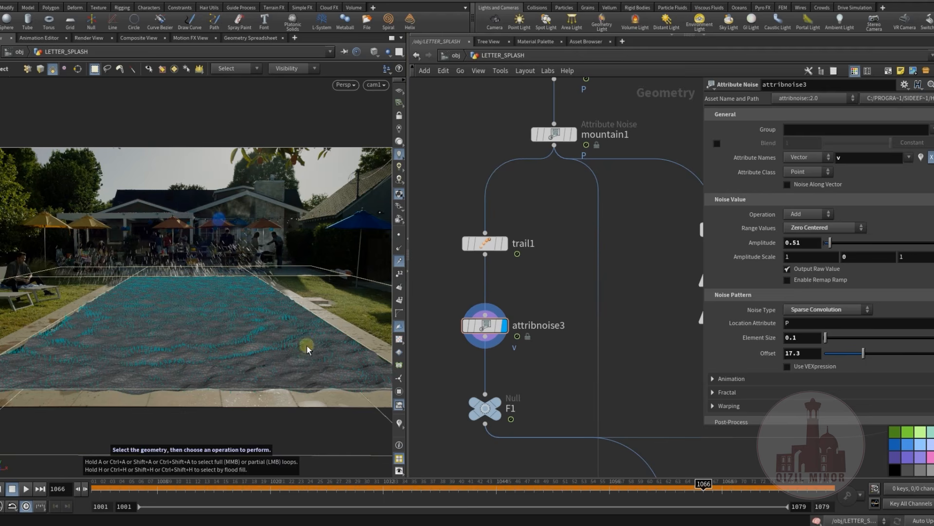
{"action": "left_click", "coordinate": [512, 383]}
Display polyextrude3 and vdbfrompolygons1 in turn to examine how the pool surface becomes a collision volume
{"action": "middle_click_drag", "start_coordinate": [651, 350], "coordinate": [495, 337]}
{"action": "scroll", "coordinate": [552, 336], "scroll_direction": "down", "scroll_amount": 3}
{"action": "scroll", "coordinate": [525, 284], "scroll_direction": "up", "scroll_amount": 3}
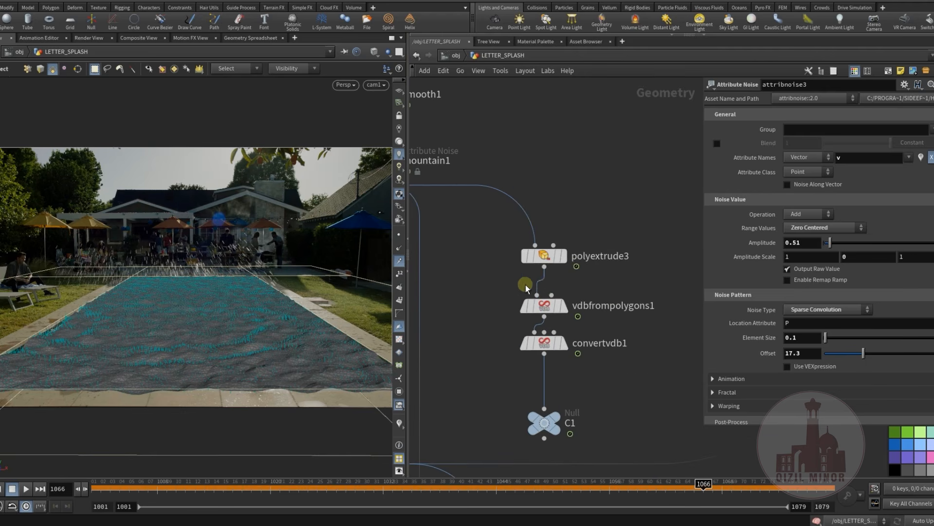
{"action": "left_click", "coordinate": [569, 232]}
{"action": "middle_click_drag", "start_coordinate": [484, 293], "coordinate": [484, 243]}
{"action": "left_click", "coordinate": [574, 238]}
{"action": "left_click", "coordinate": [544, 261]}
{"action": "mouse_move", "coordinate": [547, 293]}
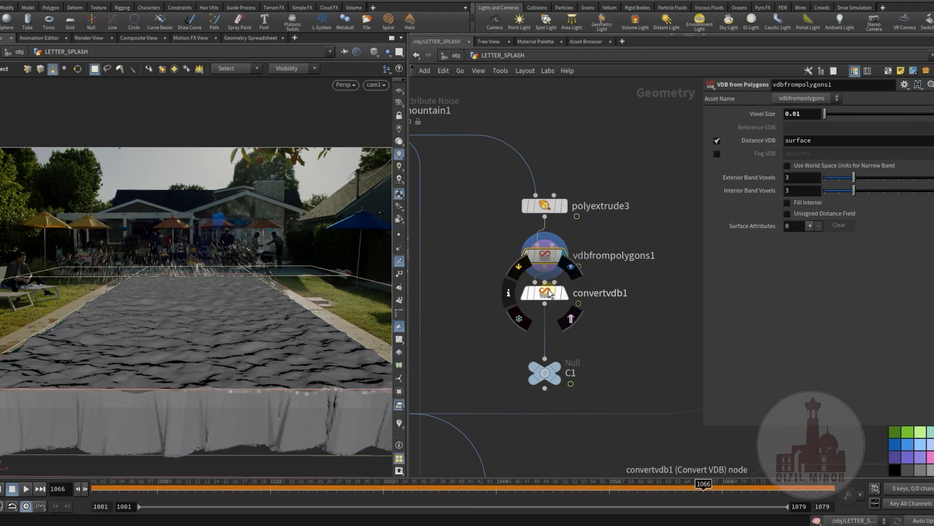
Display convertvdb1 and the C1 null in turn to examine the polygon version of the pool collision volume
{"action": "left_click", "coordinate": [572, 270]}
{"action": "left_click", "coordinate": [545, 291]}
{"action": "middle_click_drag", "start_coordinate": [483, 355], "coordinate": [490, 344]}
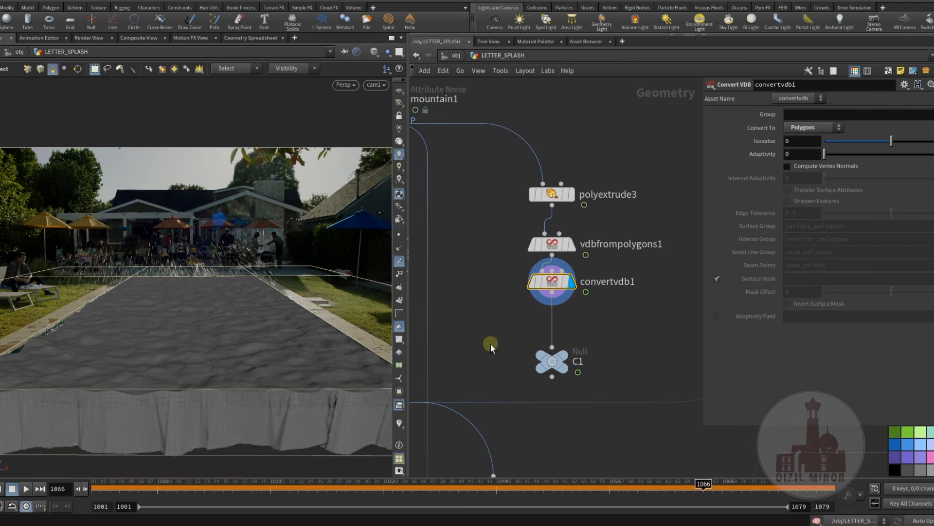
{"action": "left_click", "coordinate": [577, 340]}
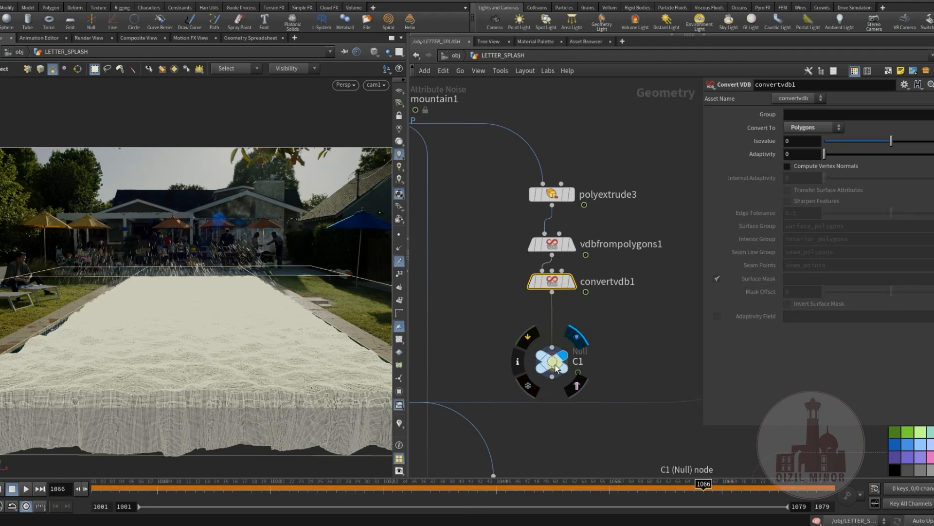
{"action": "left_click", "coordinate": [551, 361]}
{"action": "scroll", "coordinate": [501, 352], "scroll_direction": "down", "scroll_amount": 2}
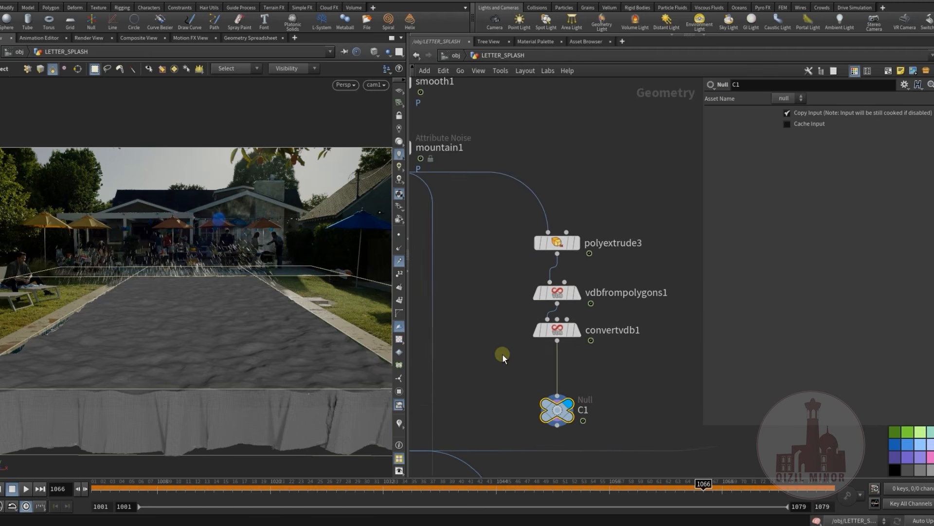
{"action": "scroll", "coordinate": [498, 336], "scroll_direction": "down", "scroll_amount": 1}
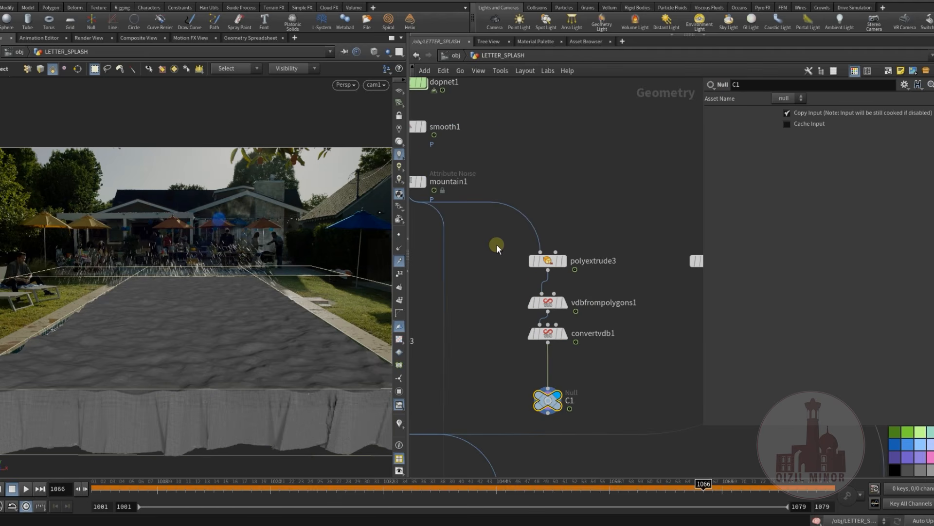
Examine the polyextrude3-to-C1 branch and its collision mesh from another angle, and return the viewport to cam1
{"action": "left_click_drag", "start_coordinate": [494, 245], "coordinate": [571, 411]}
{"action": "left_click", "coordinate": [507, 273]}
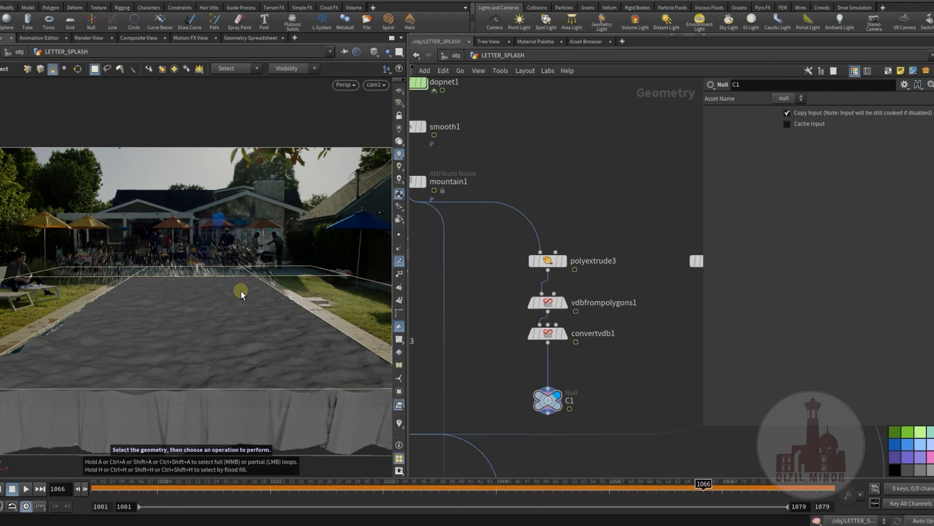
{"action": "middle_click_drag", "start_coordinate": [620, 351], "coordinate": [537, 365]}
{"action": "mouse_move", "coordinate": [198, 319]}
{"action": "left_mouse_down", "text": "alt"}
{"action": "mouse_move", "coordinate": [201, 327]}
{"action": "mouse_move", "coordinate": [193, 322]}
{"action": "left_mouse_up", "text": "alt"}
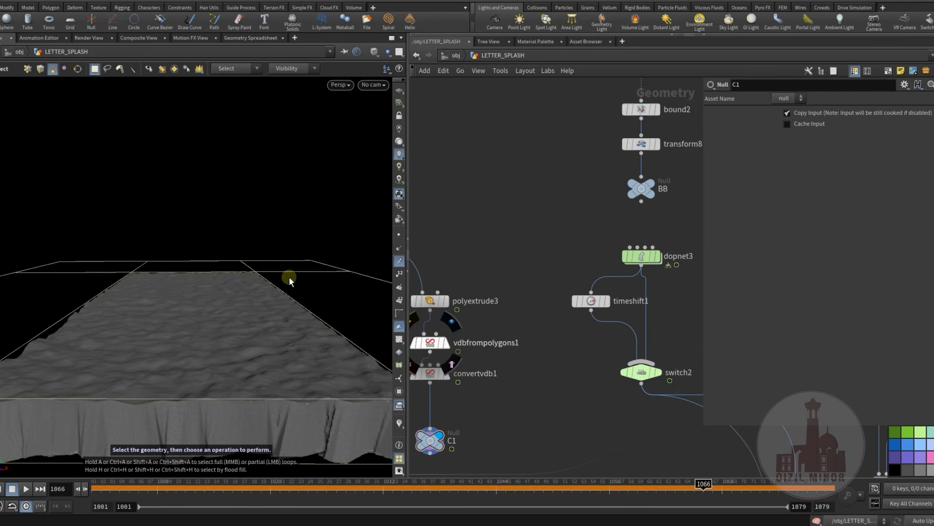
{"action": "left_click", "coordinate": [375, 85]}
{"action": "left_click", "coordinate": [390, 133]}
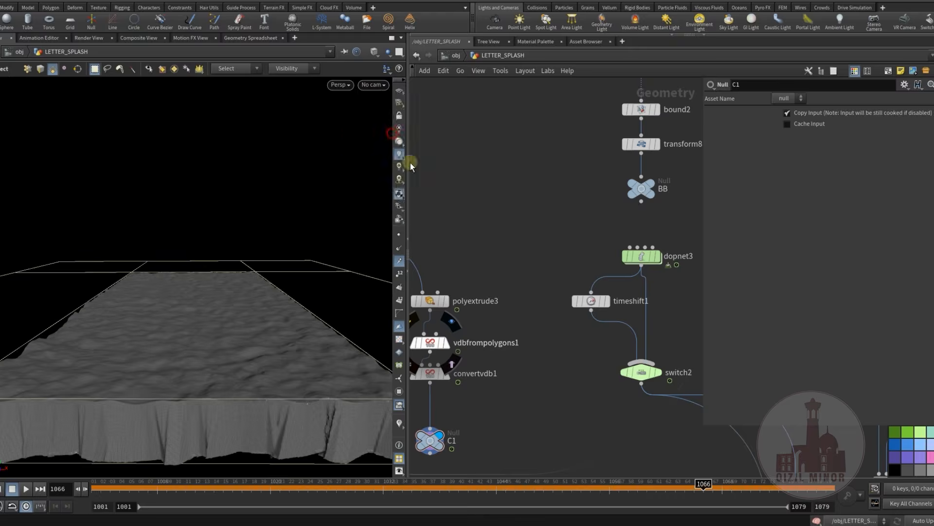
{"action": "key", "text": "h"}
Display the C2 collision null and the BB bounding-box null in turn to examine their geometry
{"action": "middle_click_drag", "start_coordinate": [585, 253], "coordinate": [628, 269]}
{"action": "scroll", "coordinate": [506, 295], "scroll_direction": "up", "scroll_amount": 3}
{"action": "middle_click_drag", "start_coordinate": [522, 278], "coordinate": [438, 301]}
{"action": "left_click", "coordinate": [510, 258]}
{"action": "mouse_move", "coordinate": [582, 279]}
{"action": "left_click", "coordinate": [598, 259]}
{"action": "middle_click_drag", "start_coordinate": [610, 302], "coordinate": [586, 313]}
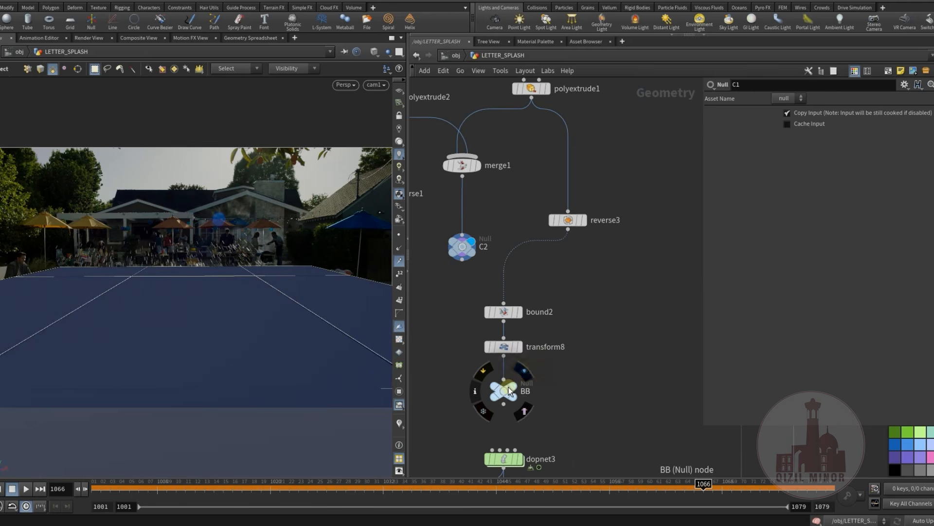
{"action": "left_click", "coordinate": [536, 378]}
Delete the seven-node ocean branch with oceanspectrum1, oceansource1, oceanevaluate1, attribwrangle2, its input null and the V and VV nulls
{"action": "middle_click_drag", "start_coordinate": [563, 360], "coordinate": [448, 357]}
{"action": "mouse_move", "coordinate": [520, 300]}
{"action": "scroll", "coordinate": [501, 352], "scroll_direction": "down", "scroll_amount": 5}
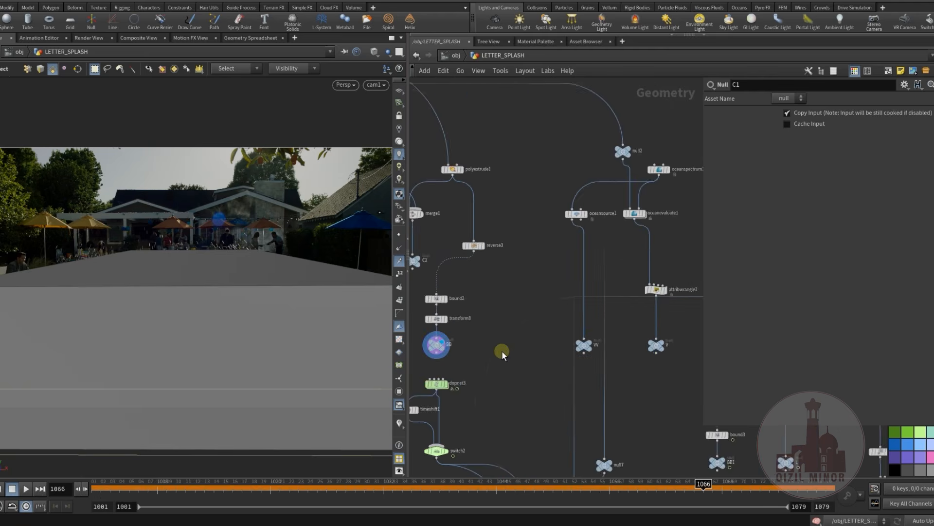
{"action": "middle_click_drag", "start_coordinate": [532, 362], "coordinate": [467, 387]}
{"action": "scroll", "coordinate": [565, 249], "scroll_direction": "up", "scroll_amount": 3}
{"action": "middle_click_drag", "start_coordinate": [578, 300], "coordinate": [617, 233]}
{"action": "scroll", "coordinate": [615, 236], "scroll_direction": "down", "scroll_amount": 3}
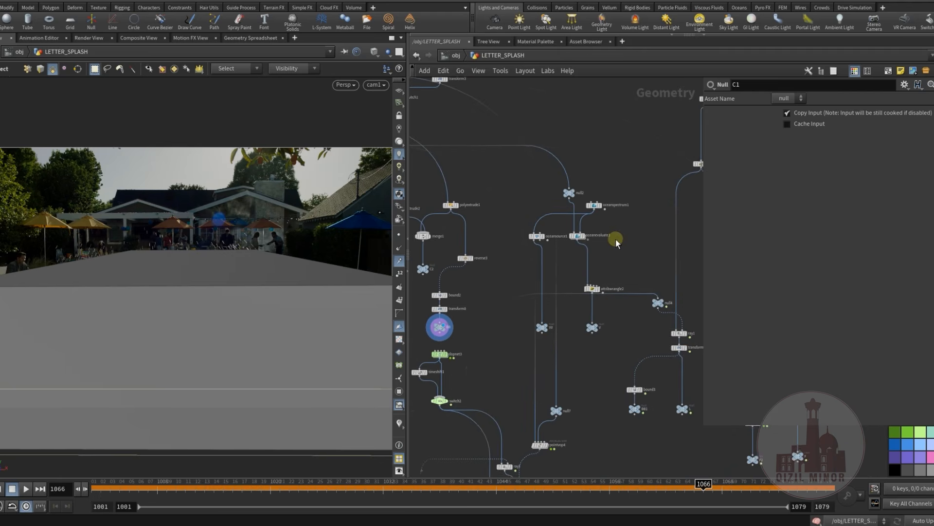
{"action": "left_click_drag", "start_coordinate": [504, 354], "coordinate": [597, 244]}
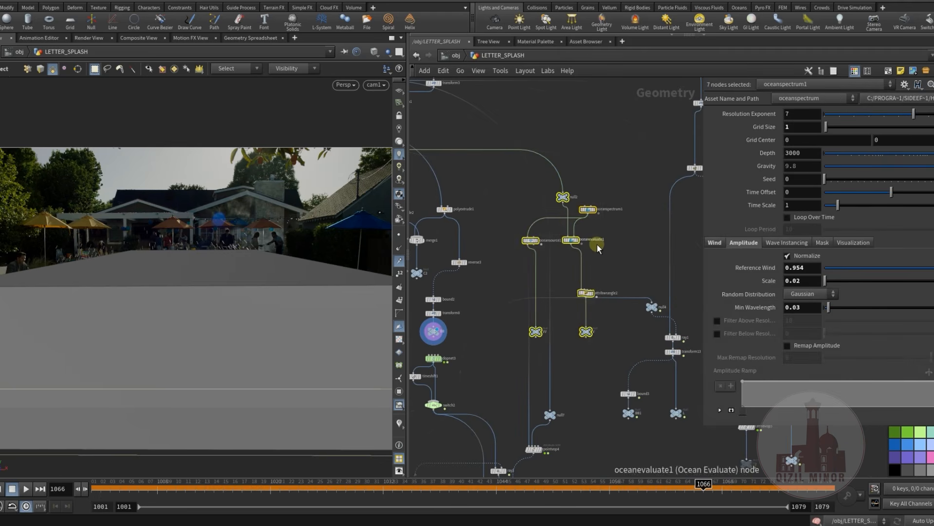
{"action": "middle_click_drag", "start_coordinate": [622, 258], "coordinate": [588, 279]}
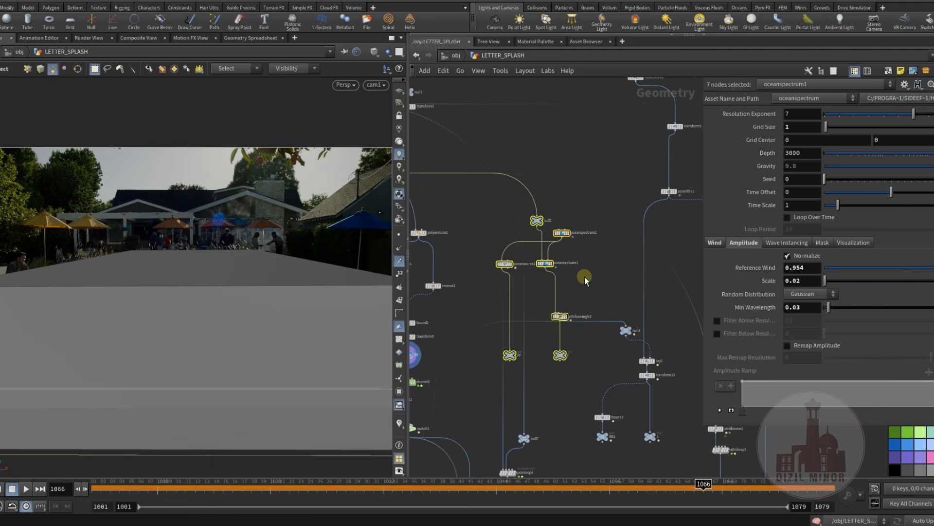
{"action": "scroll", "coordinate": [582, 276], "scroll_direction": "up", "scroll_amount": 4}
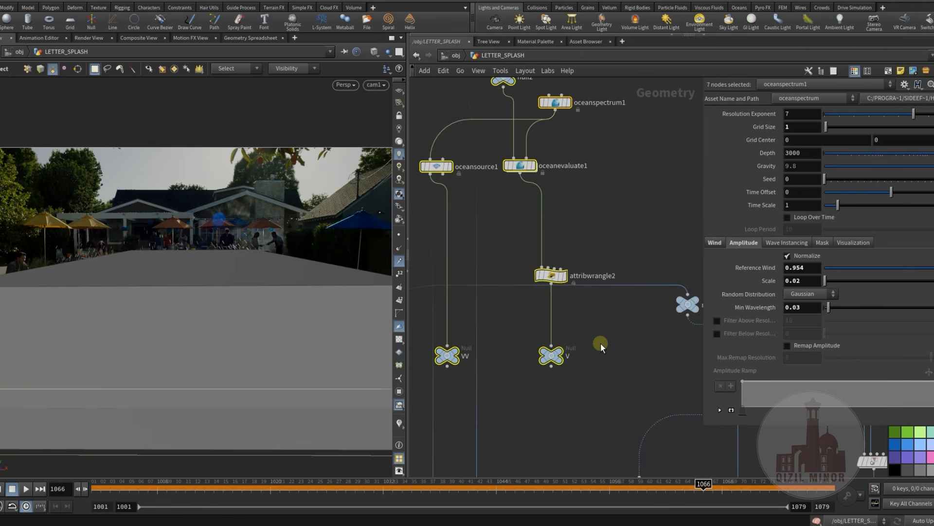
{"action": "middle_click_drag", "start_coordinate": [600, 287], "coordinate": [507, 312]}
{"action": "key", "text": "Delete"}
Display the letter geometry over the pool plate and scrub the timeline to frame 1001
{"action": "scroll", "coordinate": [582, 226], "scroll_direction": "down", "scroll_amount": 3}
{"action": "left_click", "coordinate": [557, 196]}
{"action": "middle_click_drag", "start_coordinate": [445, 309], "coordinate": [570, 282]}
{"action": "scroll", "coordinate": [568, 287], "scroll_direction": "down", "scroll_amount": 3}
{"action": "middle_click_drag", "start_coordinate": [527, 296], "coordinate": [520, 255]}
{"action": "scroll", "coordinate": [533, 278], "scroll_direction": "up", "scroll_amount": 3}
{"action": "middle_click_drag", "start_coordinate": [525, 315], "coordinate": [642, 286]}
{"action": "middle_click_drag", "start_coordinate": [534, 319], "coordinate": [566, 314]}
{"action": "scroll", "coordinate": [509, 322], "scroll_direction": "up", "scroll_amount": 3}
{"action": "left_click_drag", "start_coordinate": [149, 490], "coordinate": [93, 489]}
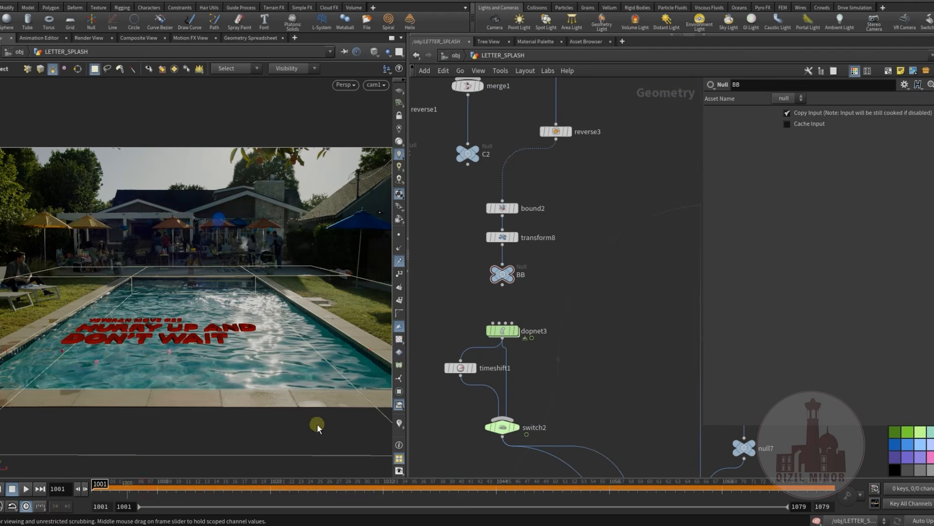
Open dopnet3, examine the settings of rbdpackedobject1 and move its node farther away from sopsolver1
{"action": "double_click", "coordinate": [501, 332]}
{"action": "middle_click_drag", "start_coordinate": [547, 315], "coordinate": [501, 462]}
{"action": "mouse_move", "coordinate": [497, 376]}
{"action": "middle_mouse_down"}
{"action": "mouse_move", "coordinate": [599, 301]}
{"action": "mouse_move", "coordinate": [557, 246]}
{"action": "mouse_move", "coordinate": [542, 353]}
{"action": "mouse_move", "coordinate": [505, 372]}
{"action": "middle_mouse_up"}
{"action": "scroll", "coordinate": [510, 329], "scroll_direction": "up", "scroll_amount": 3}
{"action": "left_click_drag", "start_coordinate": [513, 284], "coordinate": [547, 336]}
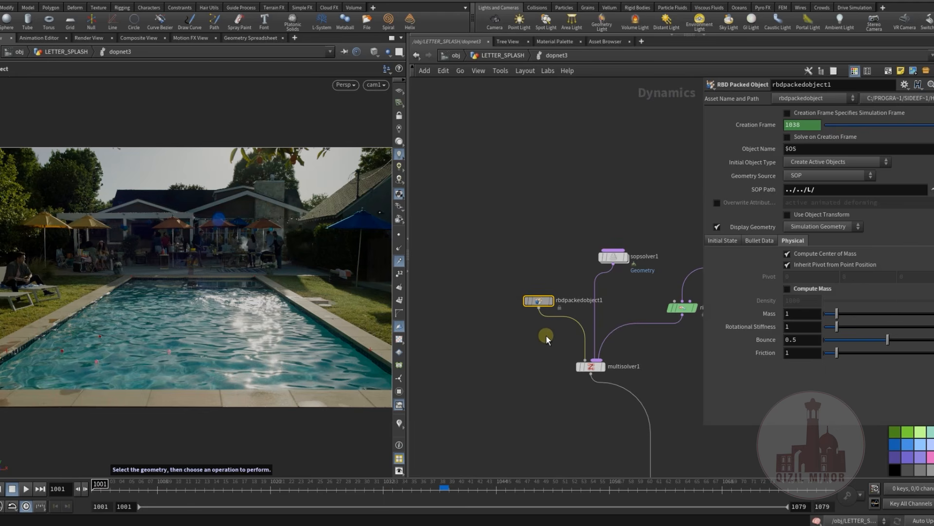
{"action": "left_click_drag", "start_coordinate": [545, 299], "coordinate": [490, 299]}
{"action": "left_click", "coordinate": [508, 274]}
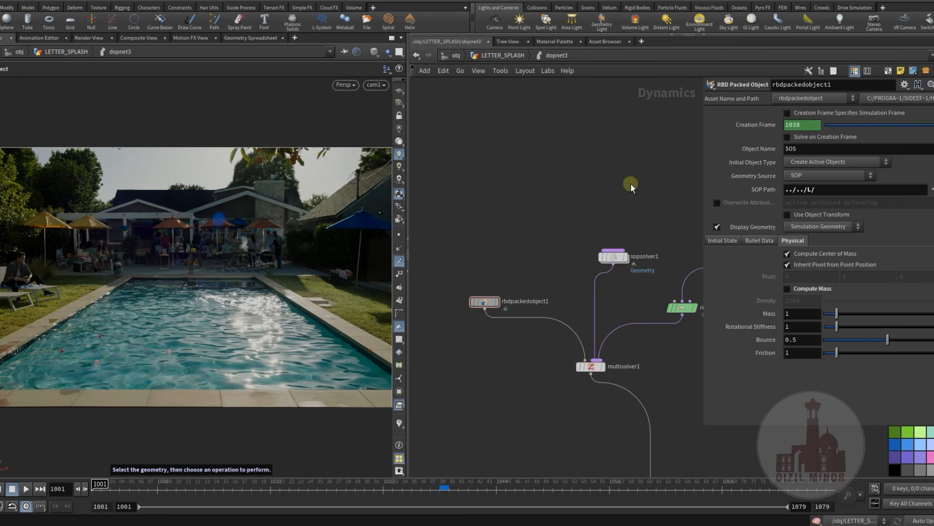
Follow the SOP path of rbdpackedobject1 to the L null and trace its input branch up to assemble1
{"action": "left_click", "coordinate": [932, 189]}
{"action": "middle_click_drag", "start_coordinate": [586, 263], "coordinate": [565, 187]}
{"action": "scroll", "coordinate": [577, 277], "scroll_direction": "down", "scroll_amount": 2}
{"action": "middle_click_drag", "start_coordinate": [587, 282], "coordinate": [456, 402]}
{"action": "scroll", "coordinate": [612, 253], "scroll_direction": "down", "scroll_amount": 3}
{"action": "middle_click_drag", "start_coordinate": [555, 292], "coordinate": [466, 257]}
{"action": "scroll", "coordinate": [535, 393], "scroll_direction": "up", "scroll_amount": 3}
{"action": "scroll", "coordinate": [535, 392], "scroll_direction": "up", "scroll_amount": 2}
{"action": "middle_click_drag", "start_coordinate": [515, 396], "coordinate": [525, 415]}
{"action": "left_click", "coordinate": [574, 322]}
{"action": "middle_click_drag", "start_coordinate": [574, 304], "coordinate": [606, 391]}
{"action": "scroll", "coordinate": [604, 376], "scroll_direction": "down", "scroll_amount": 2}
{"action": "middle_click_drag", "start_coordinate": [598, 293], "coordinate": [588, 363]}
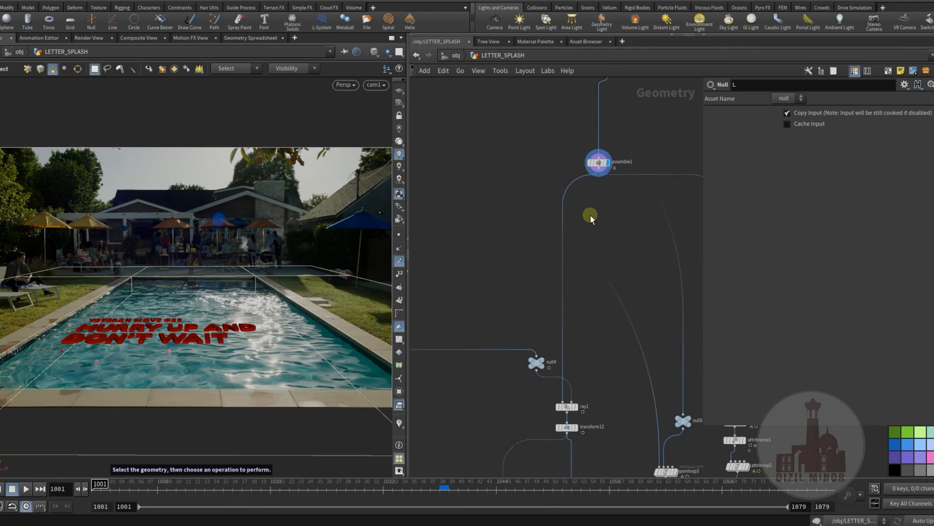
{"action": "middle_click_drag", "start_coordinate": [602, 148], "coordinate": [586, 186]}
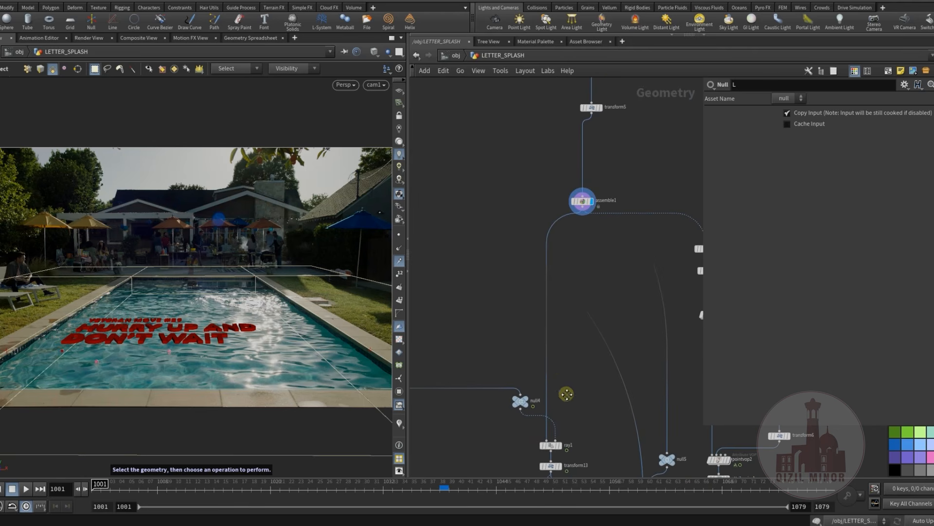
Display null4 and ray1 in turn to examine how the letters are projected onto the pool surface
{"action": "middle_click_drag", "start_coordinate": [567, 394], "coordinate": [576, 255]}
{"action": "scroll", "coordinate": [531, 276], "scroll_direction": "up", "scroll_amount": 2}
{"action": "left_click", "coordinate": [544, 243]}
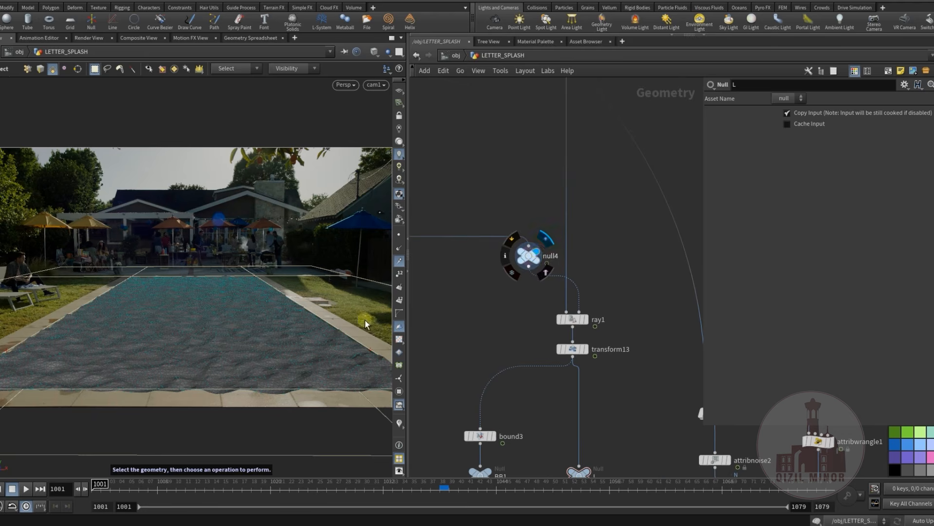
{"action": "mouse_move", "coordinate": [579, 325]}
{"action": "left_click", "coordinate": [592, 307]}
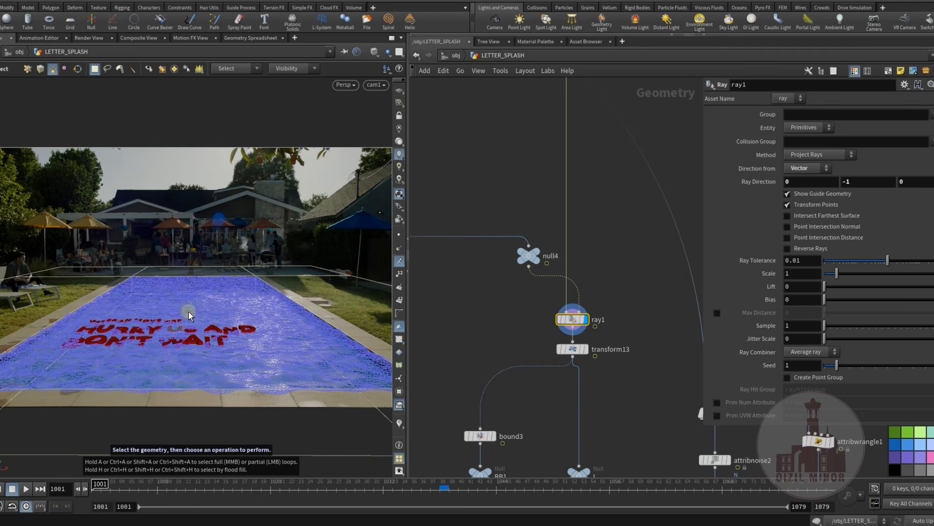
Display transform13 and the L null in turn to examine the vertical offset and final letter geometry
{"action": "left_click", "coordinate": [592, 334]}
{"action": "left_click", "coordinate": [577, 350]}
{"action": "middle_click_drag", "start_coordinate": [602, 408], "coordinate": [590, 313]}
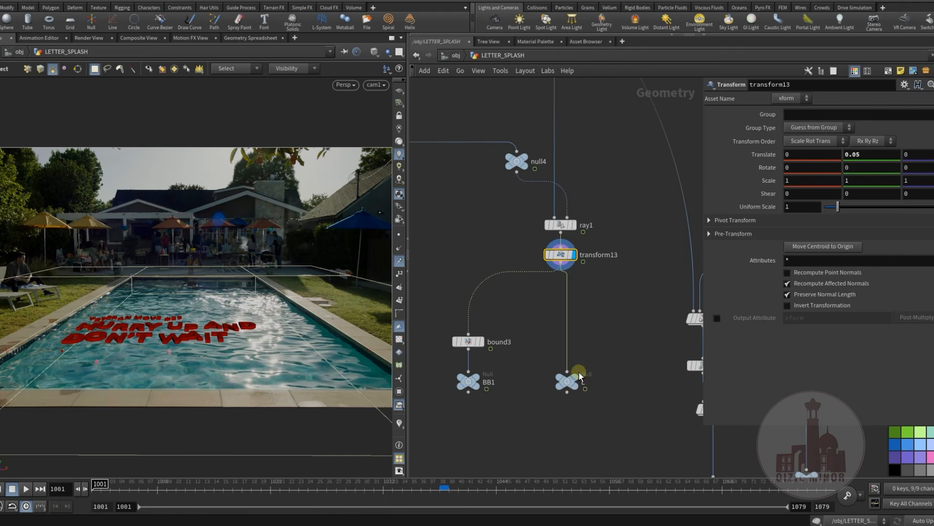
{"action": "left_click", "coordinate": [574, 365]}
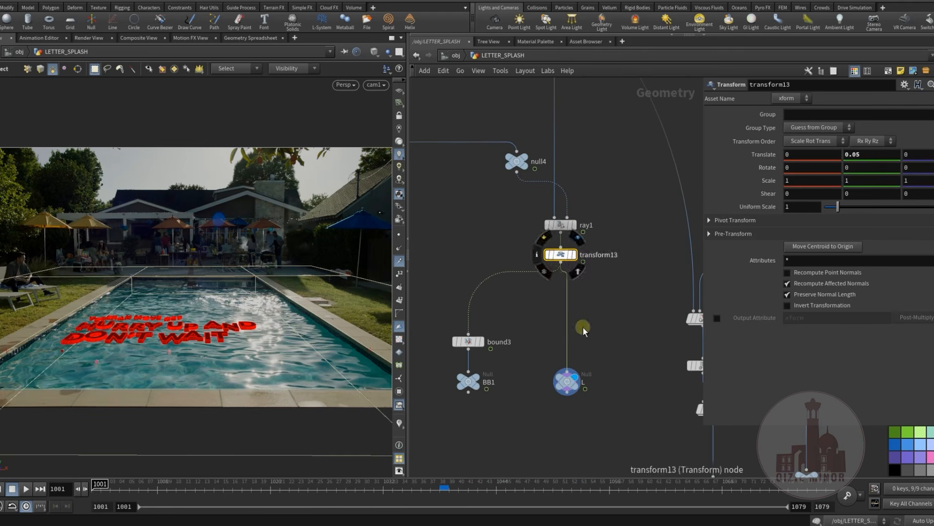
{"action": "left_click", "coordinate": [566, 384]}
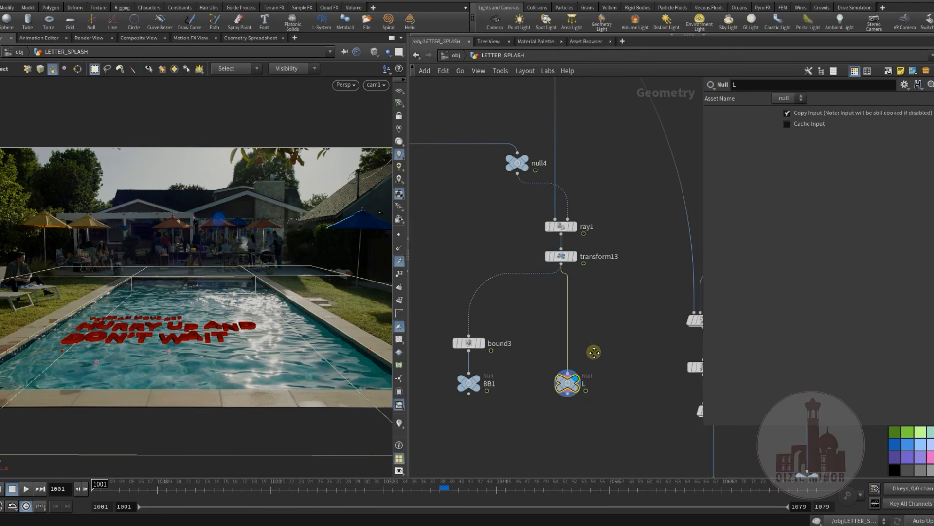
Reopen dopnet3 and shift the rbdpackedobject1 node slightly closer to sopsolver1
{"action": "middle_click_drag", "start_coordinate": [592, 340], "coordinate": [588, 360]}
{"action": "scroll", "coordinate": [501, 364], "scroll_direction": "down", "scroll_amount": 1}
{"action": "middle_click_drag", "start_coordinate": [501, 364], "coordinate": [592, 381]}
{"action": "scroll", "coordinate": [544, 325], "scroll_direction": "down", "scroll_amount": 2}
{"action": "middle_click_drag", "start_coordinate": [544, 325], "coordinate": [667, 369]}
{"action": "middle_click_drag", "start_coordinate": [507, 371], "coordinate": [566, 366]}
{"action": "scroll", "coordinate": [538, 368], "scroll_direction": "up", "scroll_amount": 3}
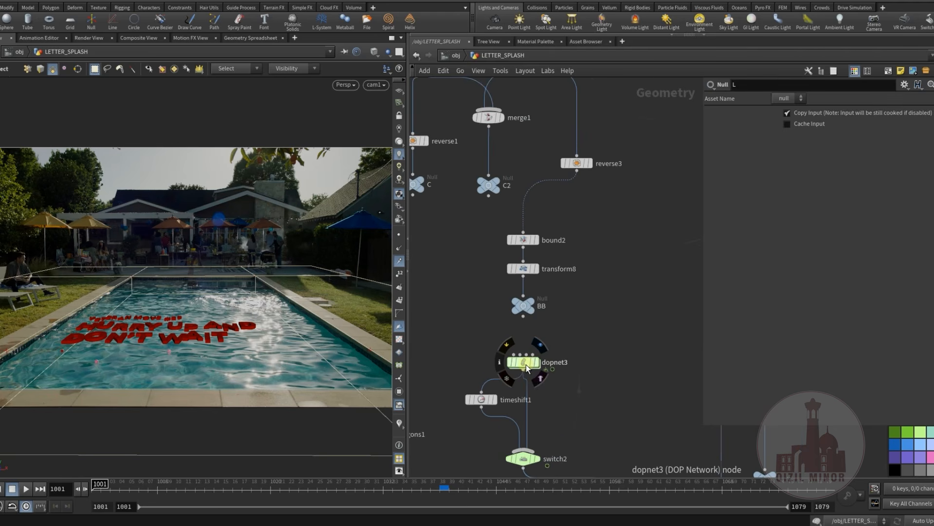
{"action": "double_click", "coordinate": [524, 362]}
{"action": "middle_click_drag", "start_coordinate": [520, 317], "coordinate": [525, 368]}
{"action": "middle_click_drag", "start_coordinate": [530, 334], "coordinate": [574, 293]}
{"action": "left_click", "coordinate": [572, 292]}
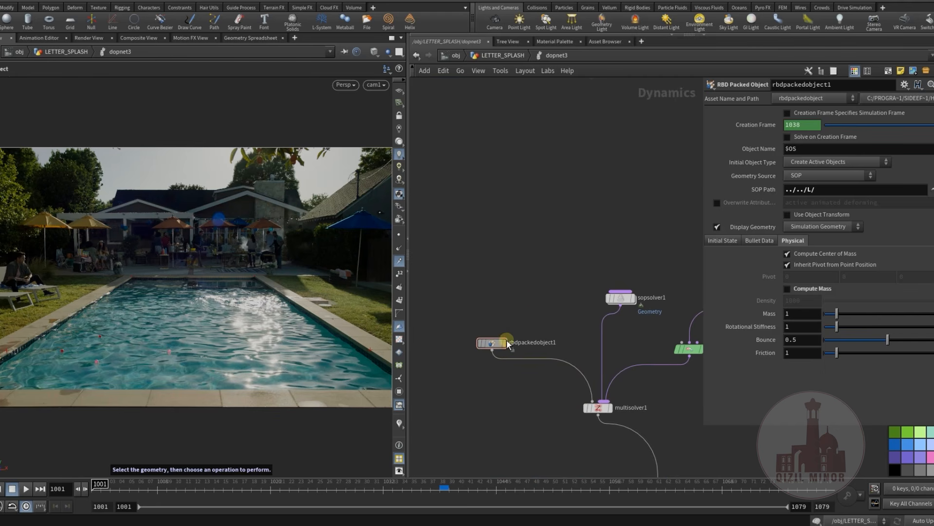
{"action": "left_click_drag", "start_coordinate": [497, 343], "coordinate": [519, 334]}
{"action": "left_click", "coordinate": [510, 388]}
Examine the SOP paths and physical settings of staticobject1 and staticobject2 one after the other
{"action": "middle_click_drag", "start_coordinate": [530, 387], "coordinate": [552, 207]}
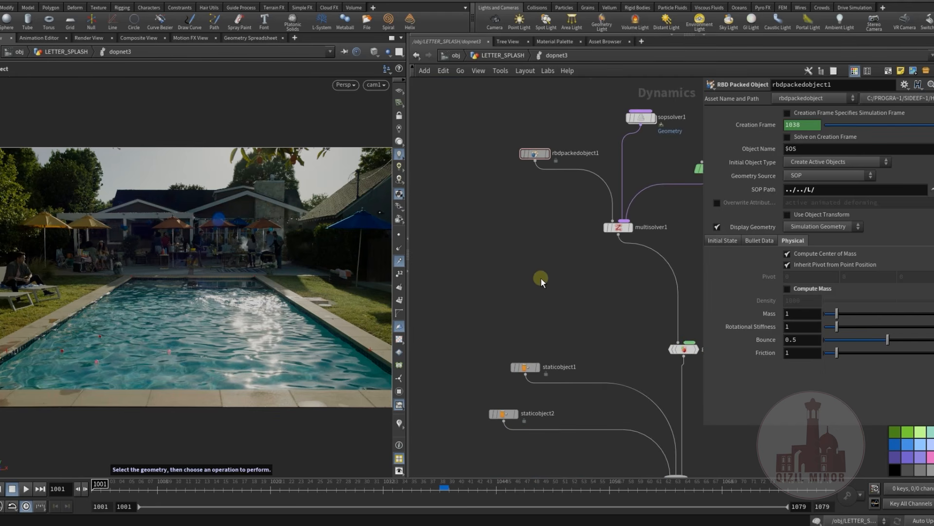
{"action": "middle_click_drag", "start_coordinate": [541, 278], "coordinate": [553, 209]}
{"action": "left_click", "coordinate": [541, 301]}
{"action": "left_click", "coordinate": [579, 263]}
{"action": "middle_click_drag", "start_coordinate": [579, 263], "coordinate": [579, 273]}
{"action": "left_click", "coordinate": [548, 313]}
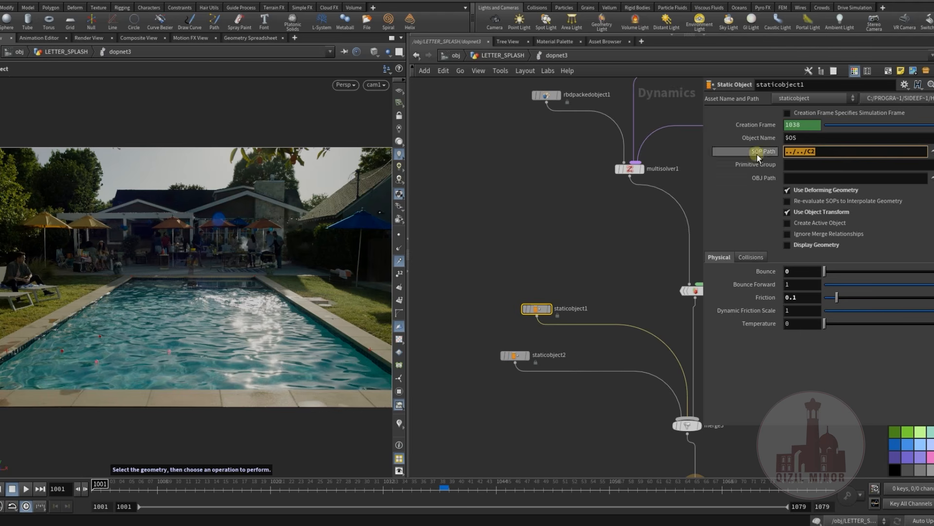
{"action": "left_click", "coordinate": [517, 355]}
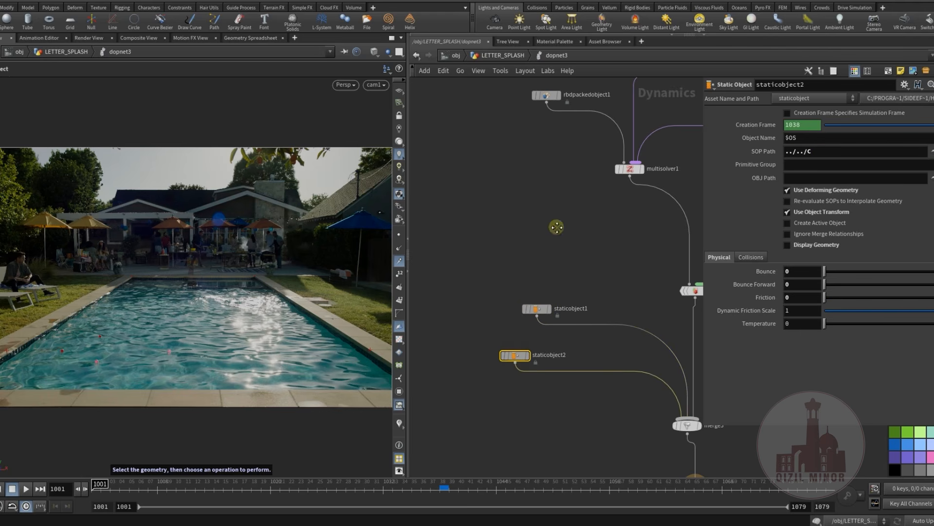
{"action": "middle_click_drag", "start_coordinate": [557, 226], "coordinate": [550, 269]}
Return to the LETTER_SPLASH network, display C2 and examine its collision geometry from a different angle
{"action": "left_click", "coordinate": [503, 55]}
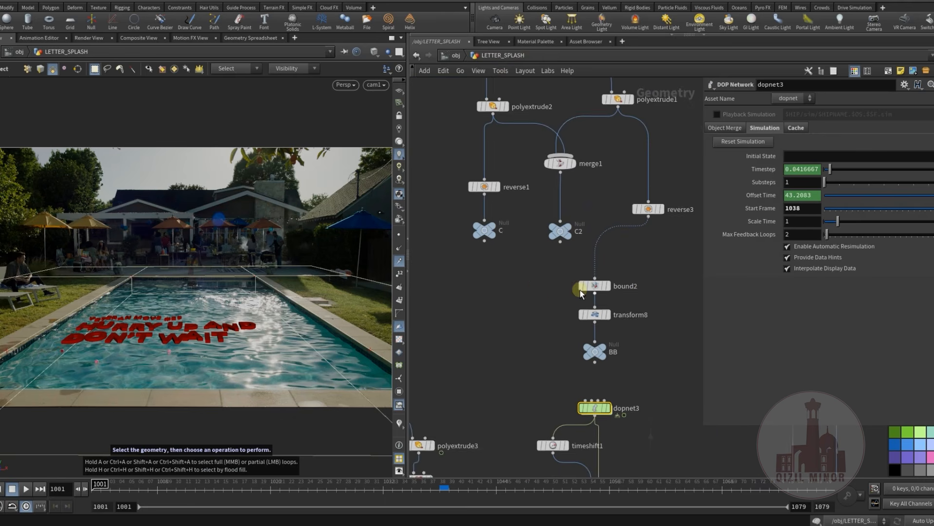
{"action": "left_click", "coordinate": [582, 250]}
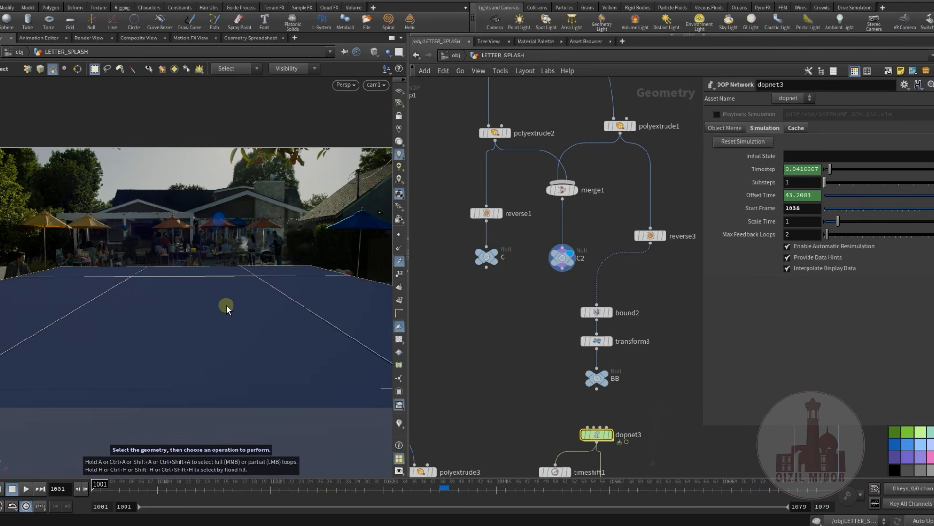
{"action": "key", "text": "Escape"}
{"action": "left_click_drag", "start_coordinate": [227, 339], "coordinate": [210, 327]}
{"action": "key", "text": "s"}
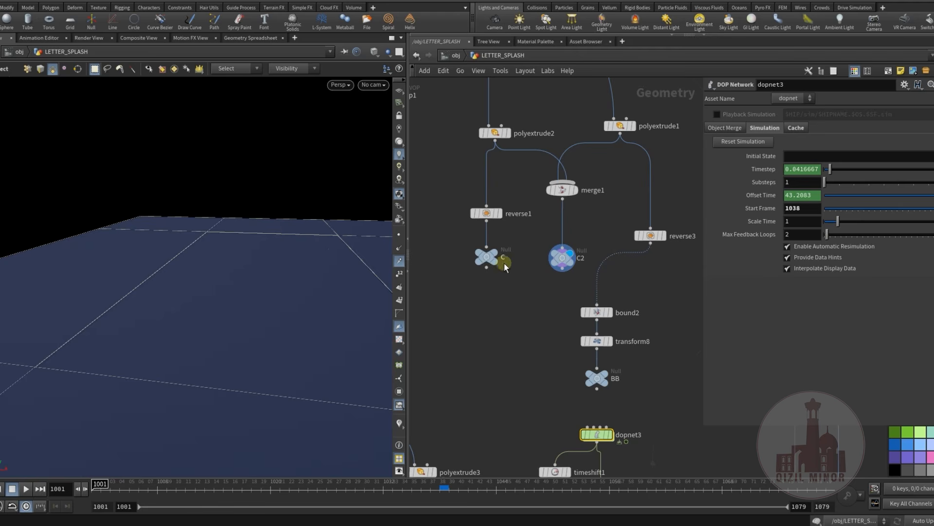
Display the C null and orbit around the pool opening and surrounding deck collision geometry
{"action": "left_click", "coordinate": [511, 246]}
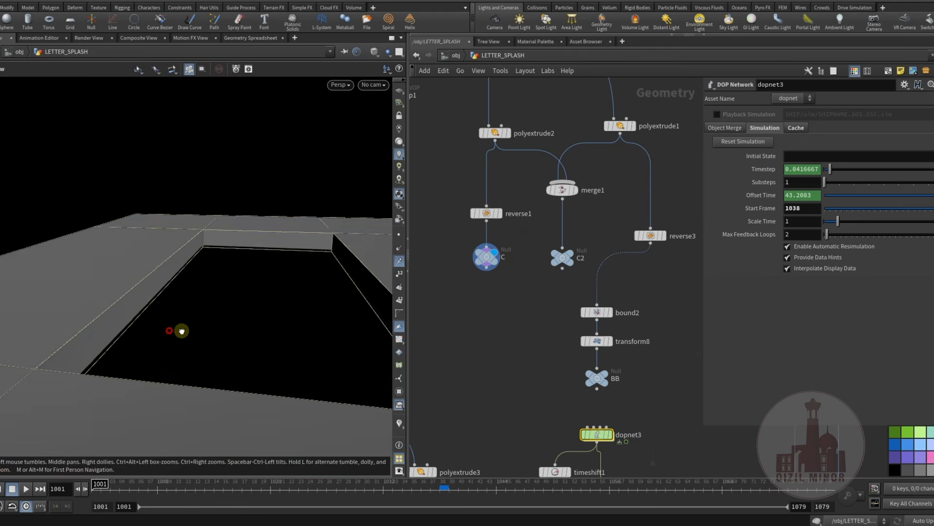
{"action": "scroll", "coordinate": [181, 325], "scroll_direction": "up", "scroll_amount": 2}
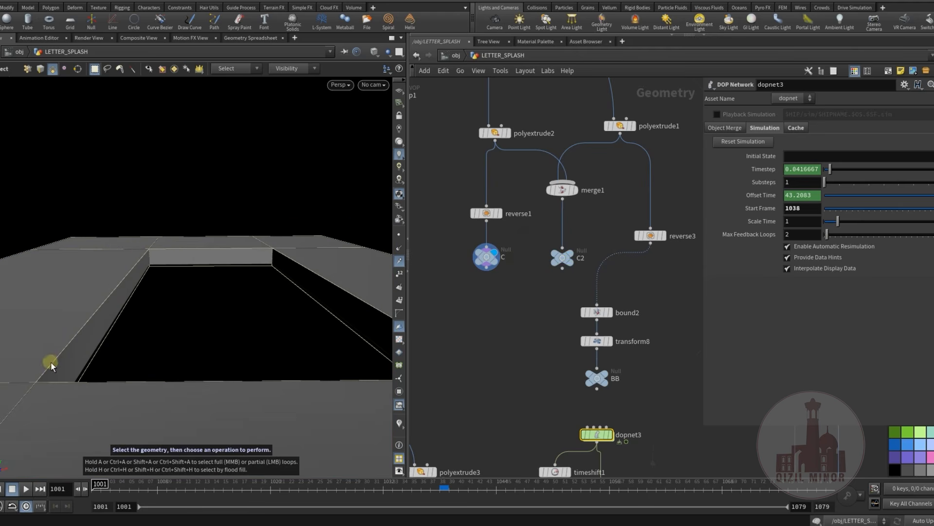
{"action": "left_click_drag", "start_coordinate": [212, 366], "coordinate": [135, 250], "text": "alt"}
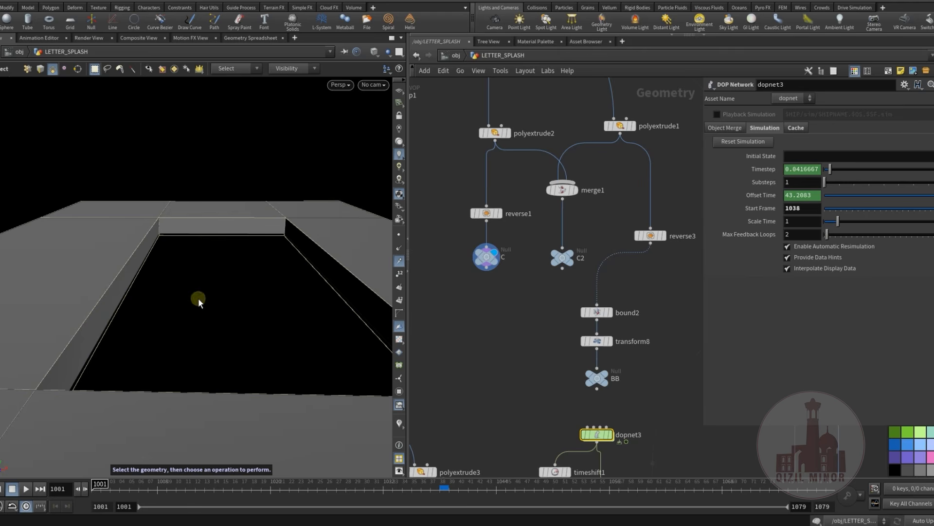
{"action": "middle_click_drag", "start_coordinate": [546, 318], "coordinate": [531, 260]}
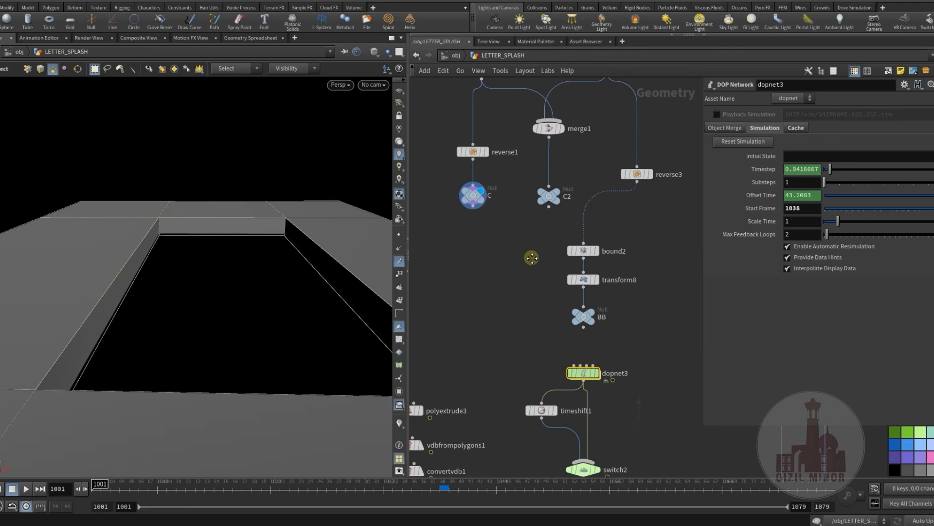
Display and select the C2 null, and examine its merged collision geometry from a slightly different angle
{"action": "left_click", "coordinate": [567, 183]}
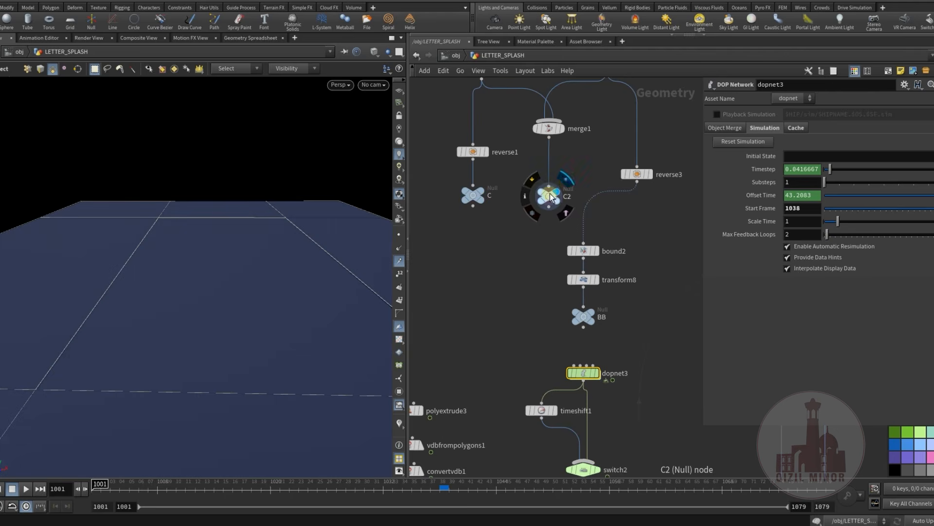
{"action": "left_click", "coordinate": [549, 208]}
{"action": "key", "text": "Escape"}
{"action": "middle_click_drag", "start_coordinate": [528, 228], "coordinate": [522, 276]}
{"action": "left_click", "coordinate": [540, 245]}
{"action": "mouse_move", "coordinate": [218, 286]}
{"action": "left_mouse_down", "text": "alt"}
{"action": "mouse_move", "coordinate": [205, 267]}
{"action": "mouse_move", "coordinate": [215, 296]}
{"action": "left_mouse_up", "text": "alt"}
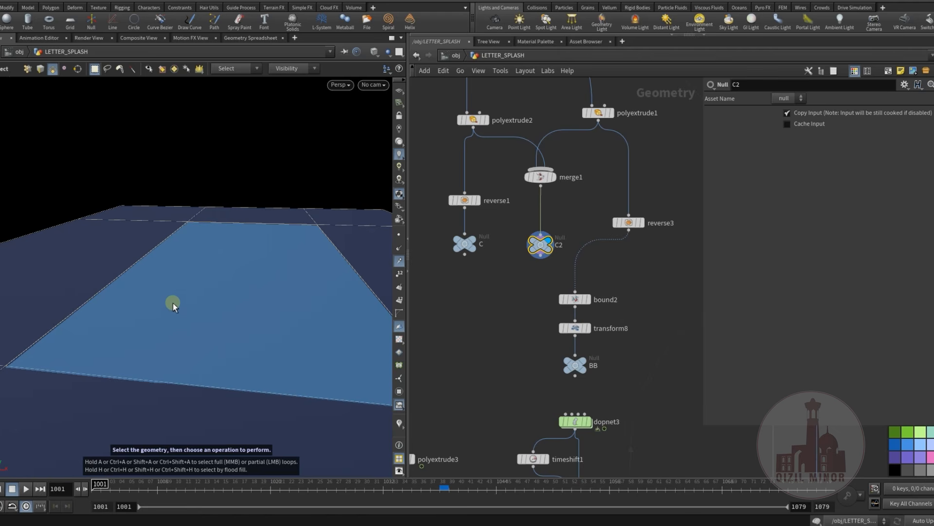
Display the C1 null below convertvdb1 to examine the extruded water surface collision geometry
{"action": "middle_click_drag", "start_coordinate": [464, 308], "coordinate": [596, 329]}
{"action": "scroll", "coordinate": [562, 327], "scroll_direction": "down", "scroll_amount": 3}
{"action": "middle_click_drag", "start_coordinate": [541, 365], "coordinate": [583, 227]}
{"action": "scroll", "coordinate": [588, 376], "scroll_direction": "up", "scroll_amount": 2}
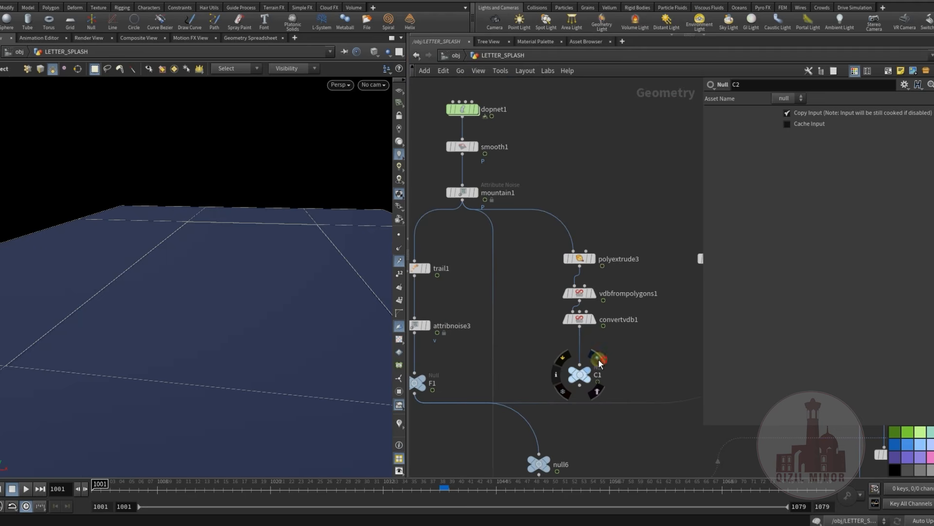
{"action": "left_click", "coordinate": [597, 358]}
{"action": "middle_click_drag", "start_coordinate": [640, 355], "coordinate": [548, 414]}
{"action": "middle_click_drag", "start_coordinate": [590, 247], "coordinate": [516, 357]}
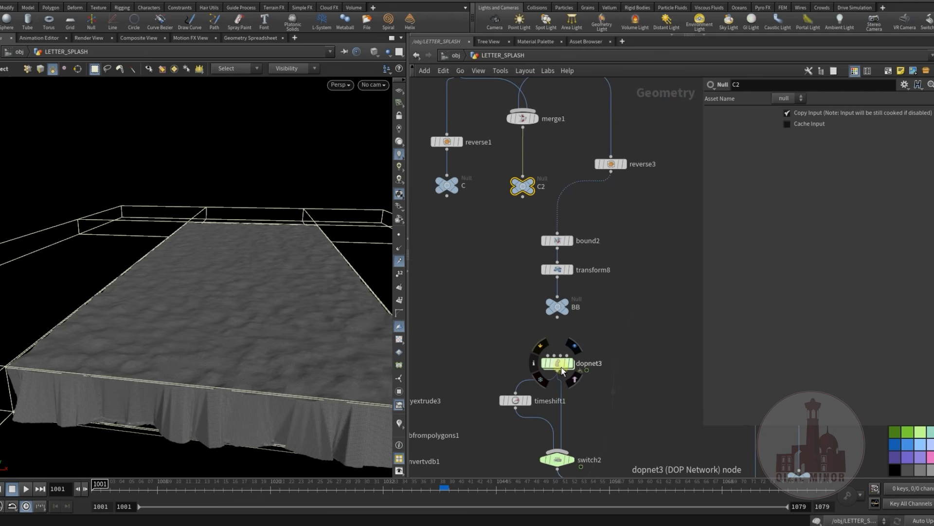
Redisplay the C2 null and check the collision surface covering the pool opening
{"action": "middle_click_drag", "start_coordinate": [522, 233], "coordinate": [503, 299]}
{"action": "left_click", "coordinate": [521, 234]}
{"action": "left_click", "coordinate": [223, 283]}
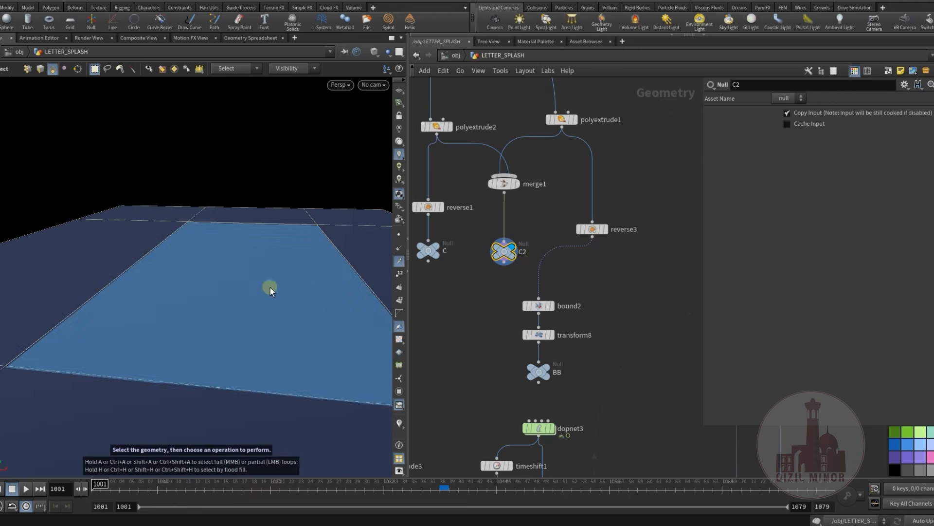
Open the dopnet3 DOP network located below the BB null
{"action": "middle_click_drag", "start_coordinate": [506, 373], "coordinate": [535, 238]}
{"action": "scroll", "coordinate": [511, 302], "scroll_direction": "up", "scroll_amount": 3}
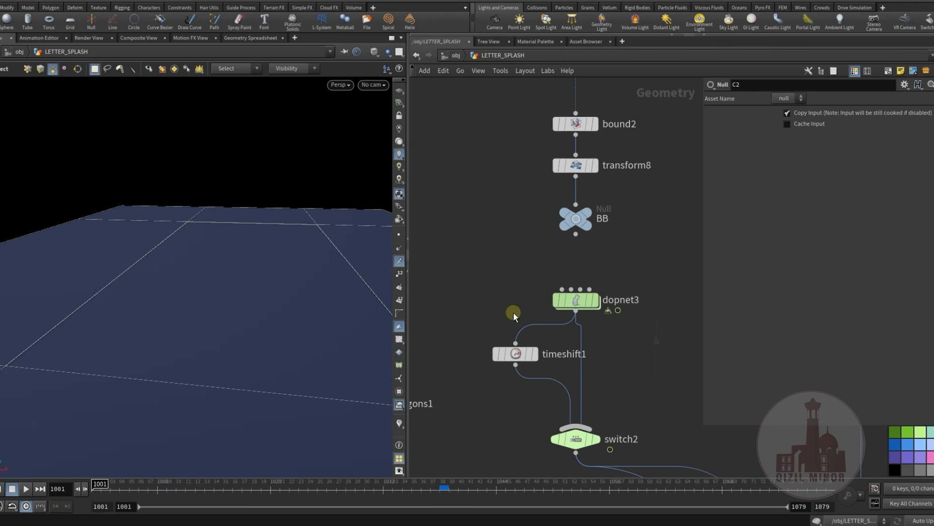
{"action": "middle_click_drag", "start_coordinate": [513, 313], "coordinate": [514, 284]}
{"action": "left_click_drag", "start_coordinate": [512, 320], "coordinate": [512, 340]}
{"action": "middle_click_drag", "start_coordinate": [506, 297], "coordinate": [502, 332]}
{"action": "mouse_move", "coordinate": [572, 306]}
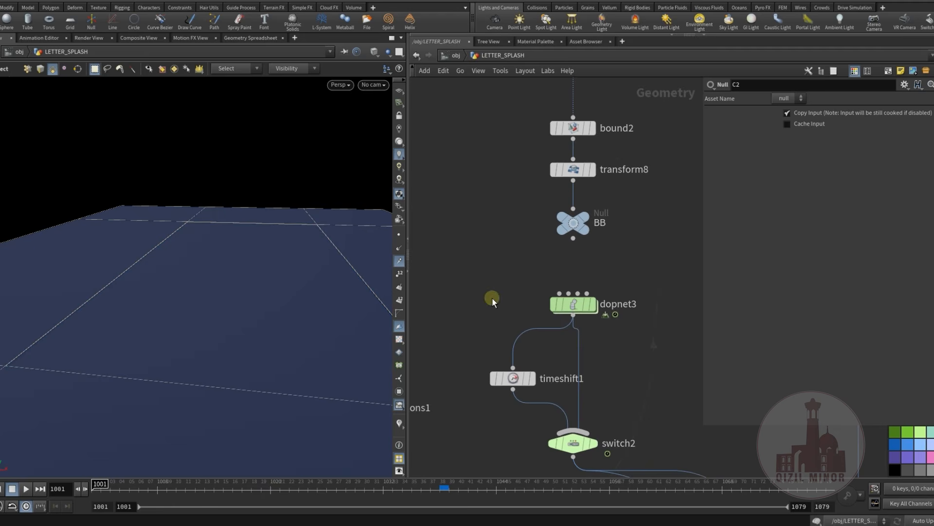
{"action": "double_click", "coordinate": [579, 305]}
Examine the dopnet3 node network around rbdpackedobject1, sopsolver1, multisolver1, rigidbodysolver1 and the POP force nodes
{"action": "mouse_move", "coordinate": [536, 299]}
{"action": "middle_mouse_down"}
{"action": "mouse_move", "coordinate": [529, 323]}
{"action": "mouse_move", "coordinate": [463, 317]}
{"action": "mouse_move", "coordinate": [533, 271]}
{"action": "mouse_move", "coordinate": [448, 342]}
{"action": "middle_mouse_up"}
{"action": "scroll", "coordinate": [449, 343], "scroll_direction": "down", "scroll_amount": 3}
{"action": "middle_click_drag", "start_coordinate": [523, 235], "coordinate": [513, 282]}
{"action": "left_click_drag", "start_coordinate": [496, 206], "coordinate": [527, 357]}
{"action": "middle_click_drag", "start_coordinate": [492, 347], "coordinate": [537, 267]}
{"action": "scroll", "coordinate": [509, 370], "scroll_direction": "up", "scroll_amount": 3}
{"action": "middle_click_drag", "start_coordinate": [501, 405], "coordinate": [507, 427]}
{"action": "scroll", "coordinate": [523, 369], "scroll_direction": "up", "scroll_amount": 3}
{"action": "middle_click_drag", "start_coordinate": [517, 346], "coordinate": [472, 398]}
{"action": "left_click_drag", "start_coordinate": [571, 369], "coordinate": [608, 379]}
{"action": "middle_click_drag", "start_coordinate": [577, 361], "coordinate": [599, 363]}
{"action": "scroll", "coordinate": [508, 378], "scroll_direction": "down", "scroll_amount": 2}
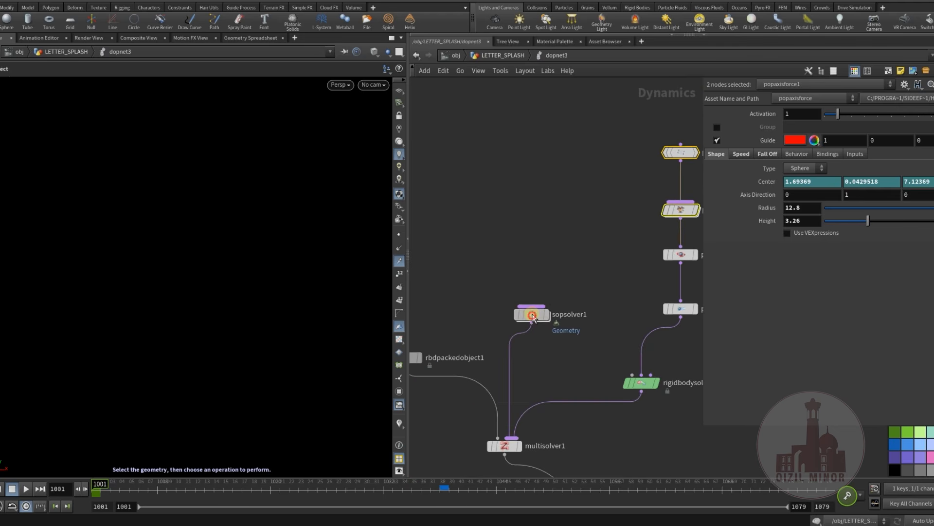
Enter sopsolver1 and examine attribvop1 and the object path of object_merge1 at frame 1045
{"action": "double_click", "coordinate": [532, 316]}
{"action": "mouse_move", "coordinate": [536, 326]}
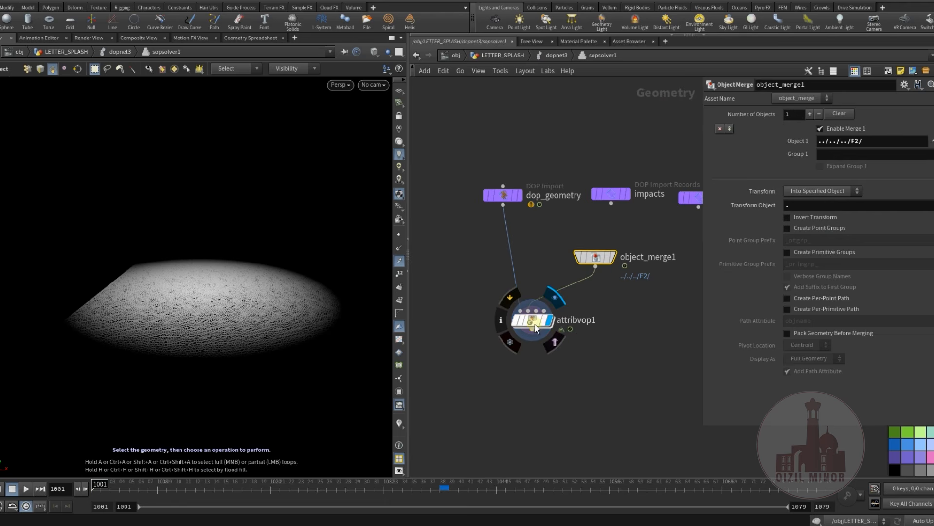
{"action": "left_click", "coordinate": [535, 326]}
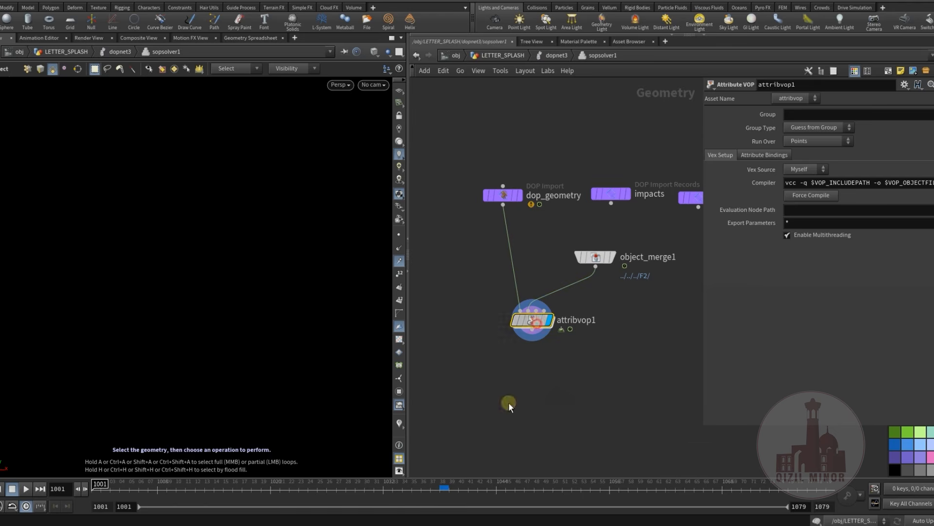
{"action": "left_click", "coordinate": [595, 257]}
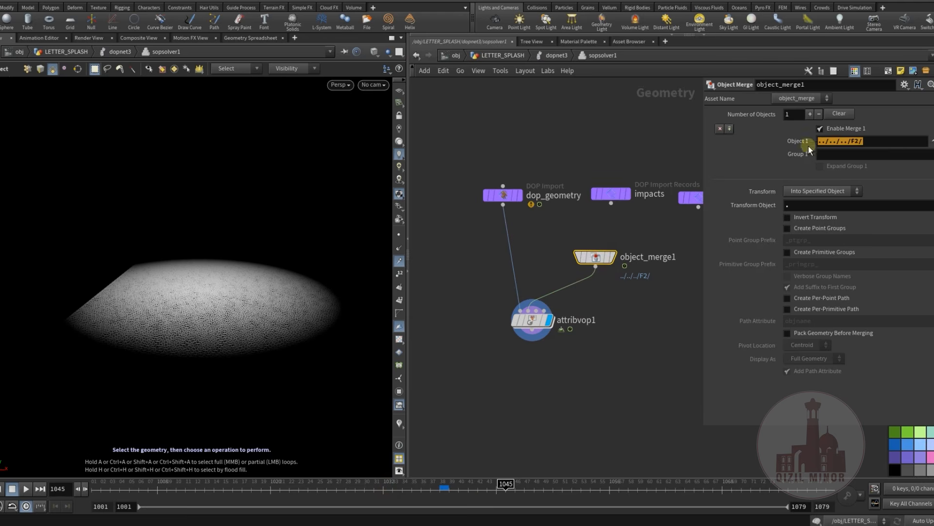
{"action": "left_click", "coordinate": [609, 138]}
Return to LETTER_SPLASH, display the F2 null with point normals shown and orbit around its velocity field
{"action": "left_click", "coordinate": [496, 56]}
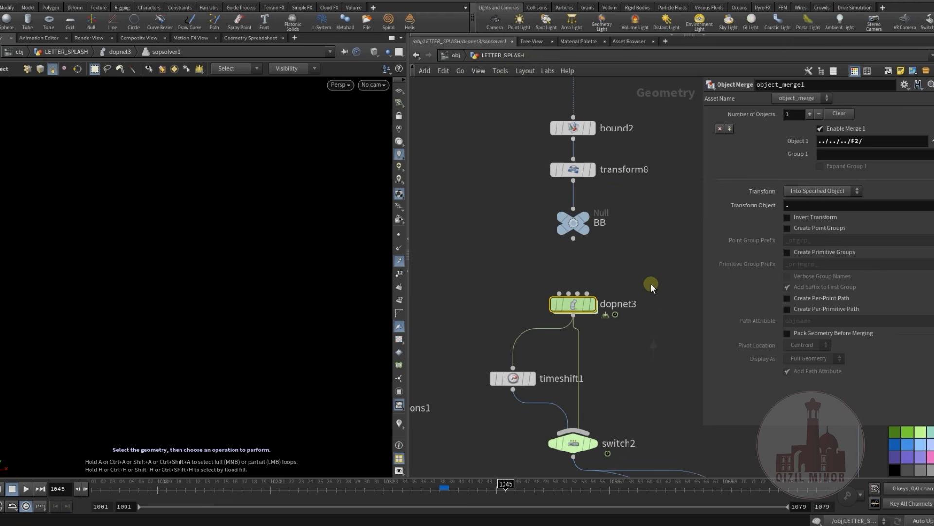
{"action": "middle_click_drag", "start_coordinate": [475, 270], "coordinate": [646, 427]}
{"action": "scroll", "coordinate": [455, 252], "scroll_direction": "down", "scroll_amount": 3}
{"action": "middle_click_drag", "start_coordinate": [740, 455], "coordinate": [438, 374]}
{"action": "scroll", "coordinate": [516, 356], "scroll_direction": "up", "scroll_amount": 5}
{"action": "left_click", "coordinate": [531, 328]}
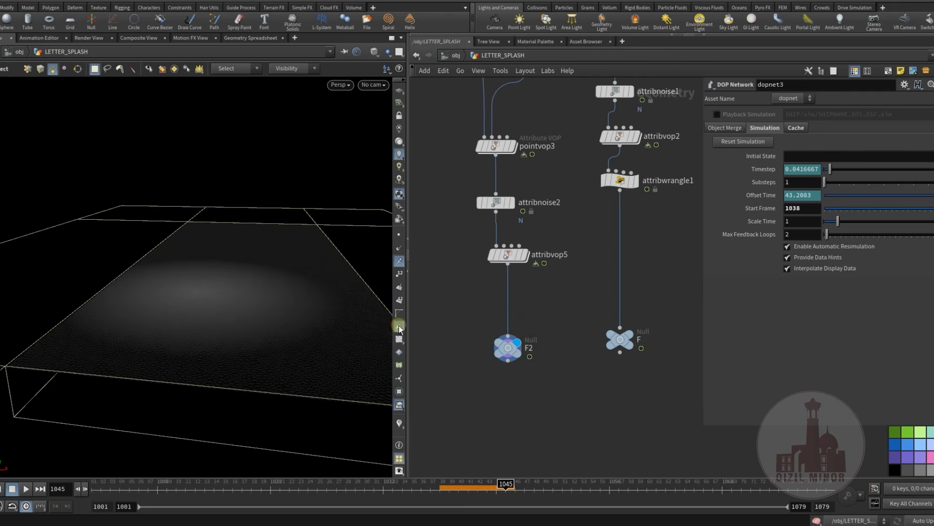
{"action": "left_click", "coordinate": [399, 261]}
{"action": "left_click_drag", "start_coordinate": [239, 287], "coordinate": [176, 291], "text": "alt"}
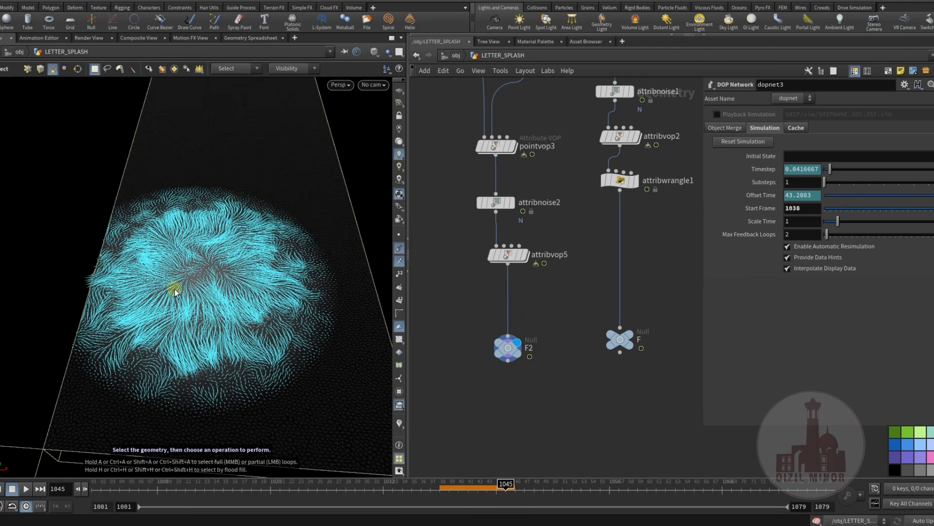
Scrub the timeline back to frame 1034 with the F2 null displayed
{"action": "middle_click_drag", "start_coordinate": [509, 407], "coordinate": [622, 407]}
{"action": "scroll", "coordinate": [604, 381], "scroll_direction": "down", "scroll_amount": 5}
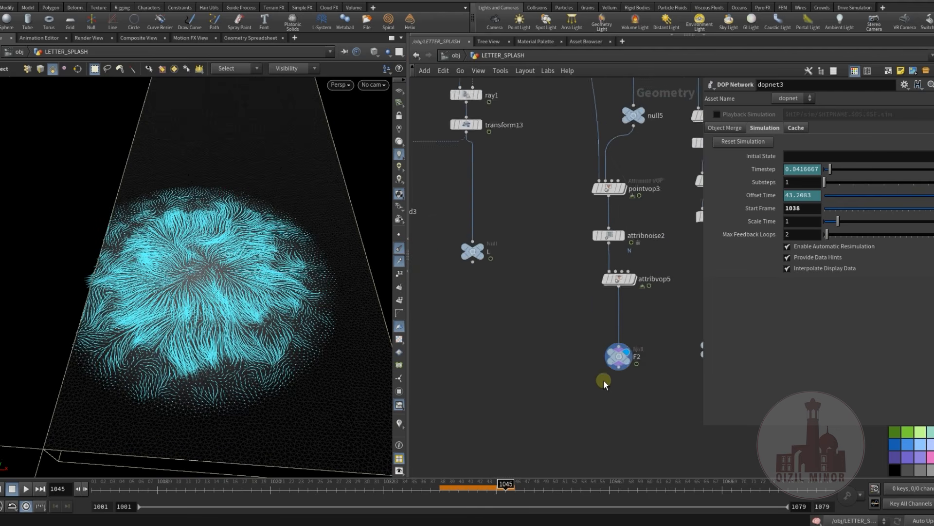
{"action": "middle_click_drag", "start_coordinate": [511, 361], "coordinate": [473, 327]}
{"action": "left_click", "coordinate": [449, 489]}
{"action": "left_click_drag", "start_coordinate": [501, 499], "coordinate": [405, 502]}
Reopen dopnet3, enter sopsolver1 and open the attribvop1 VOP network
{"action": "middle_click_drag", "start_coordinate": [477, 386], "coordinate": [586, 390]}
{"action": "scroll", "coordinate": [579, 390], "scroll_direction": "down", "scroll_amount": 3}
{"action": "scroll", "coordinate": [530, 377], "scroll_direction": "down", "scroll_amount": 2}
{"action": "middle_click_drag", "start_coordinate": [526, 376], "coordinate": [615, 391]}
{"action": "scroll", "coordinate": [523, 317], "scroll_direction": "up", "scroll_amount": 5}
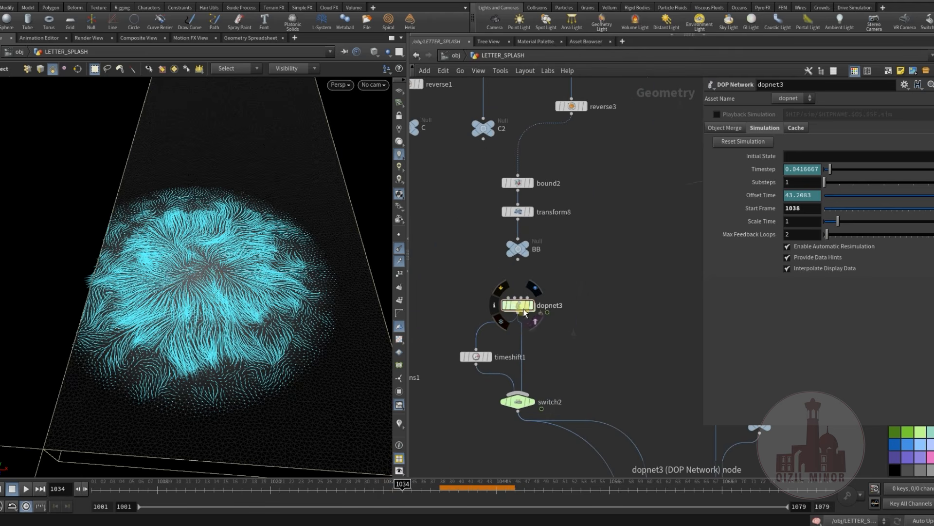
{"action": "double_click", "coordinate": [517, 312]}
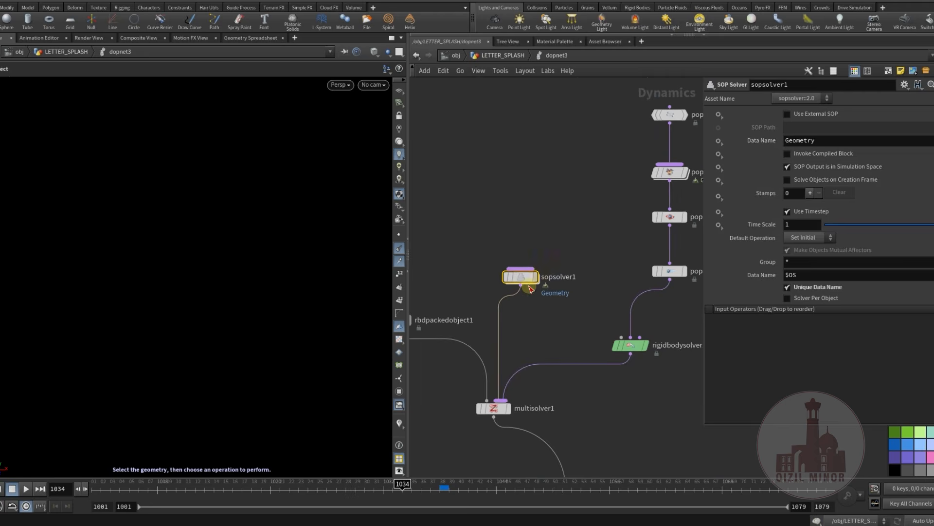
{"action": "double_click", "coordinate": [521, 277]}
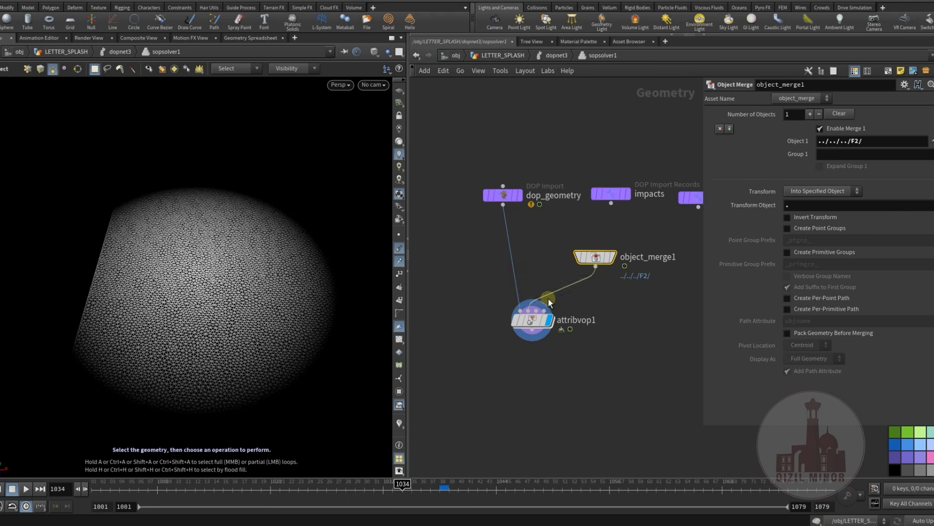
{"action": "double_click", "coordinate": [532, 320]}
Examine the channel of pcfilter1 and the multiplier of mulconst1 in the point cloud chain
{"action": "scroll", "coordinate": [618, 353], "scroll_direction": "down", "scroll_amount": 2}
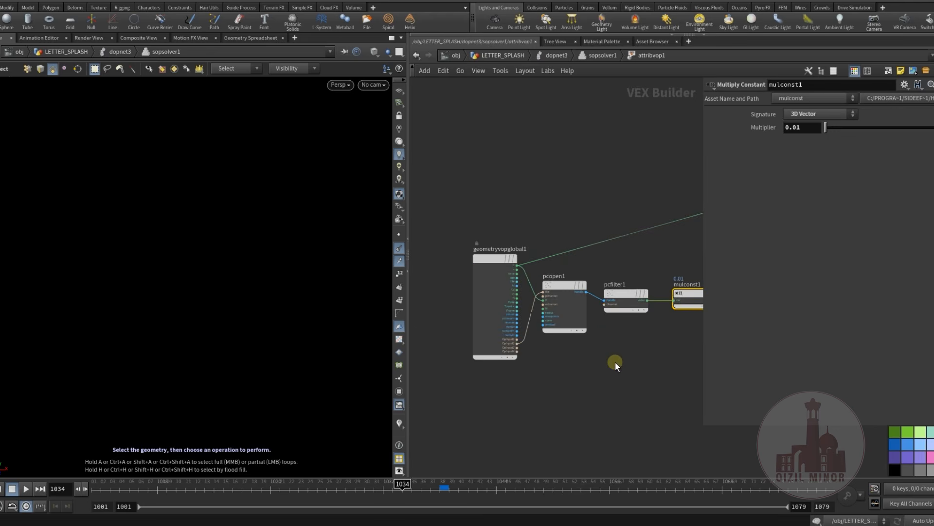
{"action": "middle_click_drag", "start_coordinate": [615, 361], "coordinate": [553, 320]}
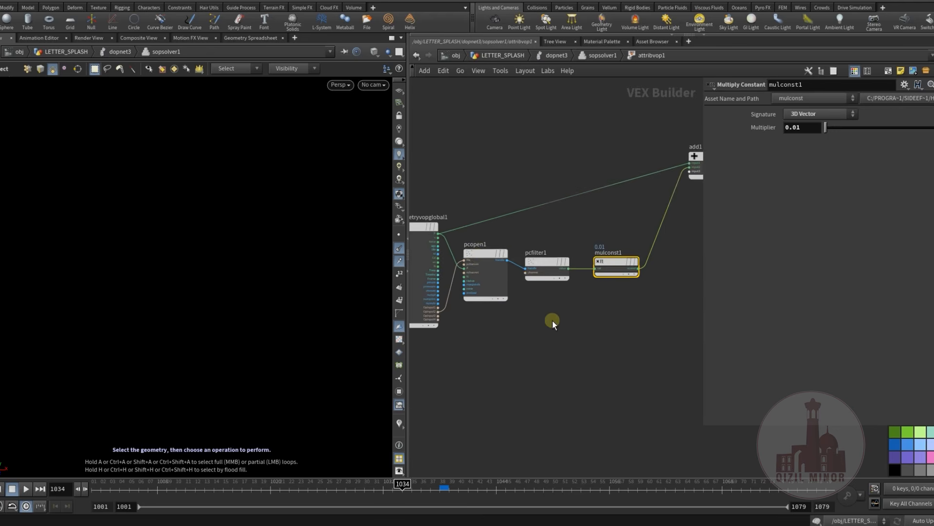
{"action": "left_click", "coordinate": [545, 263]}
{"action": "middle_click_drag", "start_coordinate": [603, 320], "coordinate": [553, 343]}
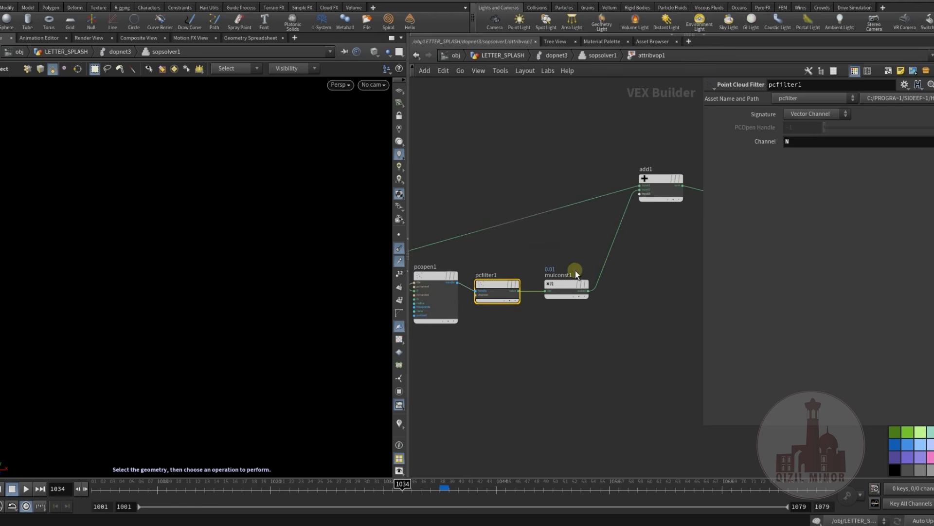
{"action": "left_click", "coordinate": [560, 284]}
{"action": "middle_click_drag", "start_coordinate": [609, 315], "coordinate": [558, 342]}
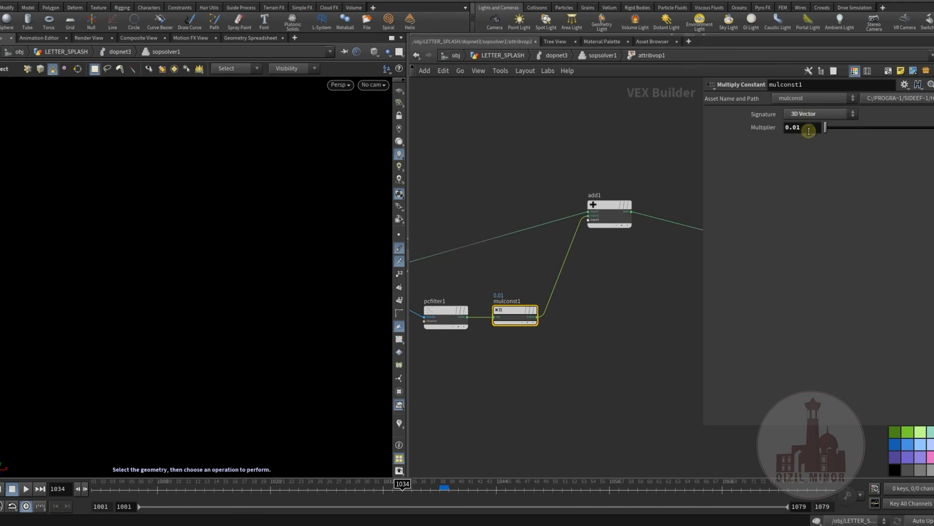
Move add1 lower toward mulconst1 and shift geometryvopoutput1 closer to add1
{"action": "middle_click_drag", "start_coordinate": [633, 275], "coordinate": [577, 289]}
{"action": "left_click_drag", "start_coordinate": [549, 217], "coordinate": [545, 250]}
{"action": "middle_click_drag", "start_coordinate": [623, 319], "coordinate": [774, 323]}
{"action": "middle_click_drag", "start_coordinate": [691, 317], "coordinate": [510, 334]}
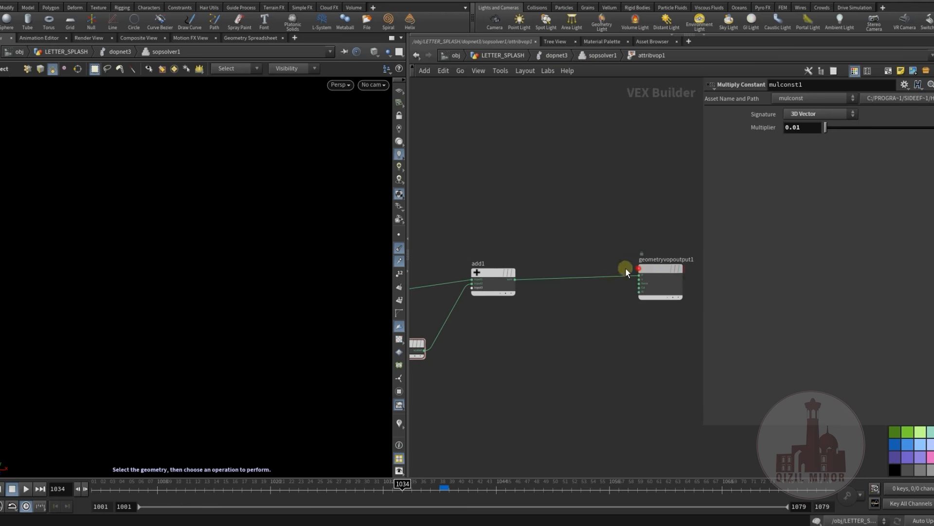
{"action": "left_click_drag", "start_coordinate": [647, 273], "coordinate": [591, 277]}
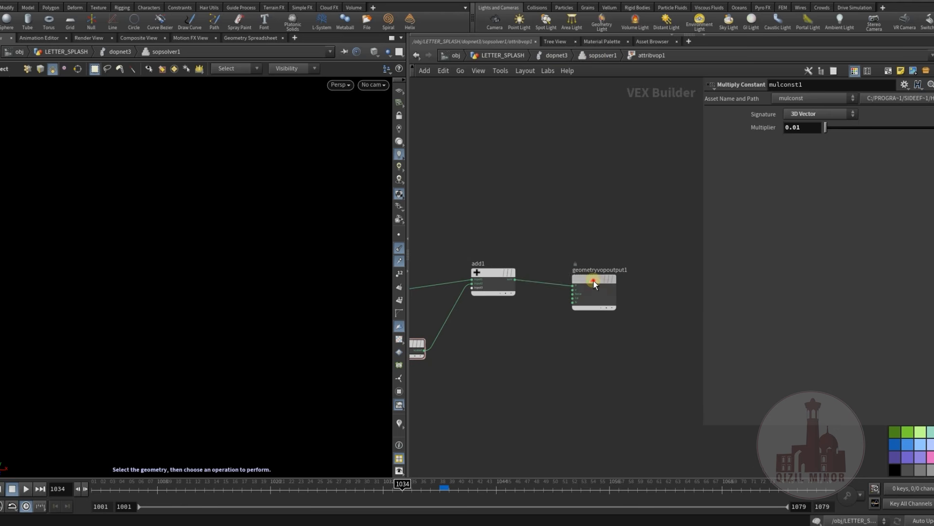
{"action": "middle_click_drag", "start_coordinate": [529, 238], "coordinate": [573, 235]}
{"action": "scroll", "coordinate": [554, 238], "scroll_direction": "up", "scroll_amount": 2}
{"action": "middle_click_drag", "start_coordinate": [548, 206], "coordinate": [599, 192]}
{"action": "middle_click_drag", "start_coordinate": [490, 302], "coordinate": [527, 331]}
{"action": "scroll", "coordinate": [527, 331], "scroll_direction": "down", "scroll_amount": 2}
{"action": "mouse_move", "coordinate": [588, 353]}
{"action": "middle_mouse_down"}
{"action": "mouse_move", "coordinate": [661, 329]}
{"action": "mouse_move", "coordinate": [588, 313]}
{"action": "mouse_move", "coordinate": [587, 335]}
{"action": "middle_mouse_up"}
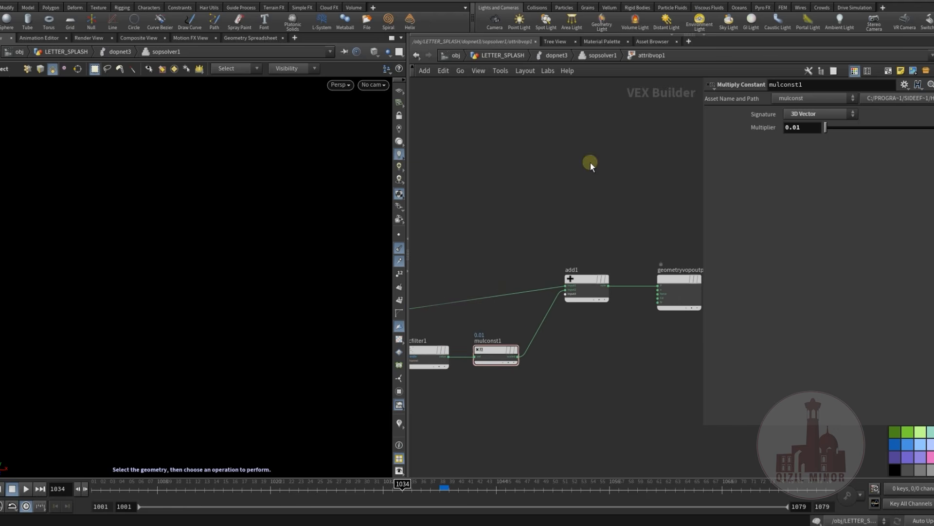
Go back up to dopnet3 and adjust the popaxisforce1 node so it sits directly above popvop1
{"action": "left_click", "coordinate": [602, 56]}
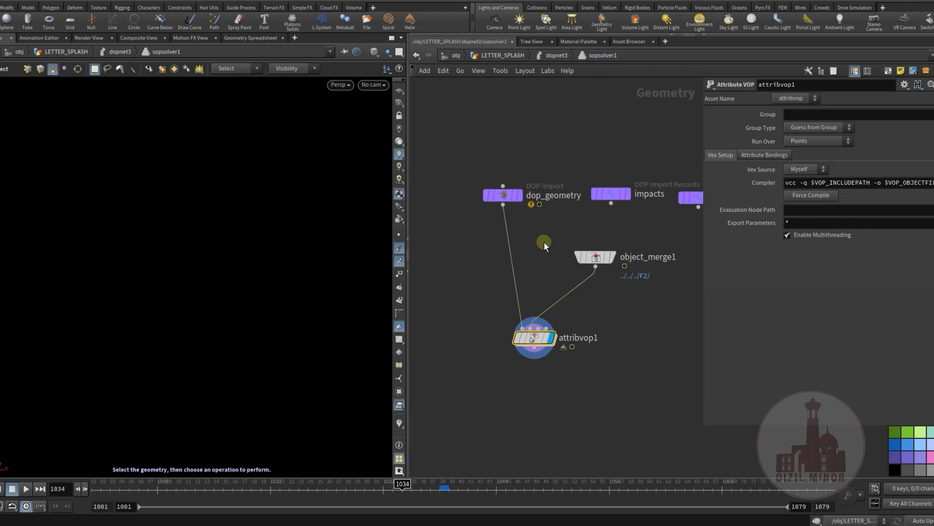
{"action": "middle_click_drag", "start_coordinate": [568, 312], "coordinate": [507, 311]}
{"action": "scroll", "coordinate": [490, 287], "scroll_direction": "down", "scroll_amount": 3}
{"action": "scroll", "coordinate": [492, 256], "scroll_direction": "up", "scroll_amount": 3}
{"action": "middle_click_drag", "start_coordinate": [509, 259], "coordinate": [498, 256]}
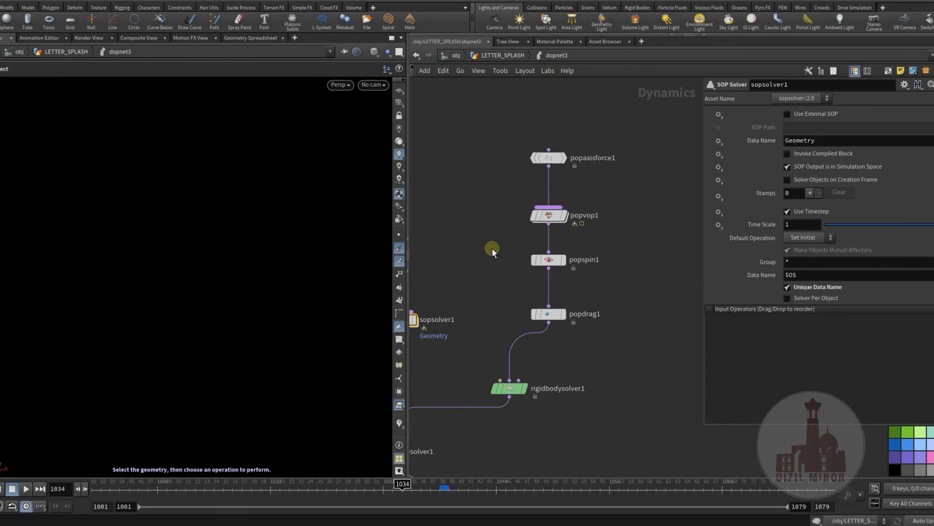
{"action": "middle_click_drag", "start_coordinate": [473, 231], "coordinate": [483, 231]}
{"action": "left_click_drag", "start_coordinate": [552, 165], "coordinate": [549, 158]}
{"action": "middle_click_drag", "start_coordinate": [526, 170], "coordinate": [535, 171]}
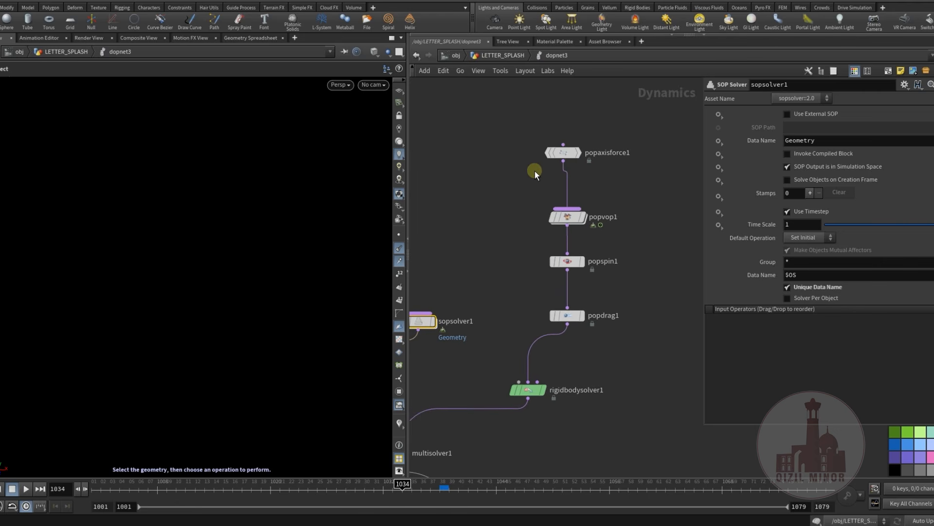
{"action": "left_click_drag", "start_coordinate": [563, 152], "coordinate": [567, 162]}
Select popvop1 and check the SOP path used for its second input
{"action": "mouse_move", "coordinate": [496, 281]}
{"action": "middle_mouse_down"}
{"action": "mouse_move", "coordinate": [501, 237]}
{"action": "mouse_move", "coordinate": [495, 266]}
{"action": "middle_mouse_up"}
{"action": "middle_click_drag", "start_coordinate": [491, 232], "coordinate": [484, 264]}
{"action": "left_click", "coordinate": [546, 222]}
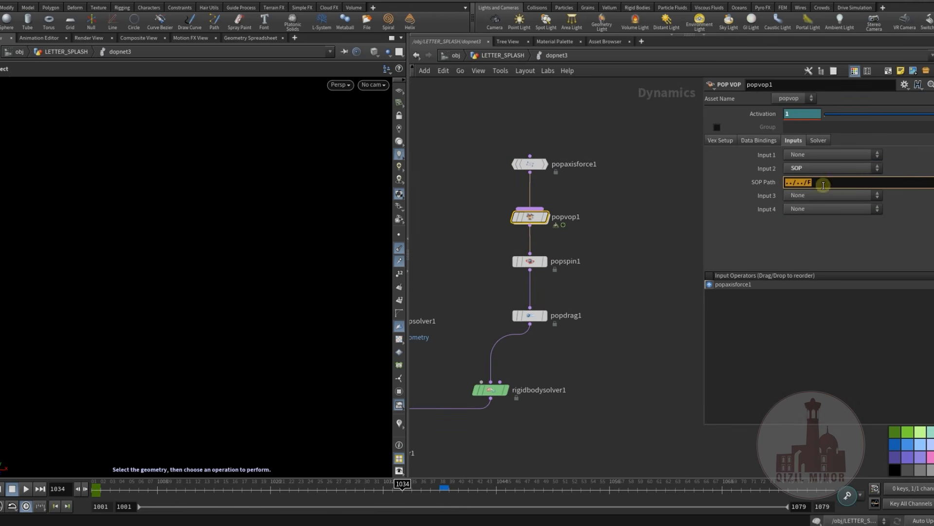
{"action": "middle_click_drag", "start_coordinate": [631, 262], "coordinate": [631, 241]}
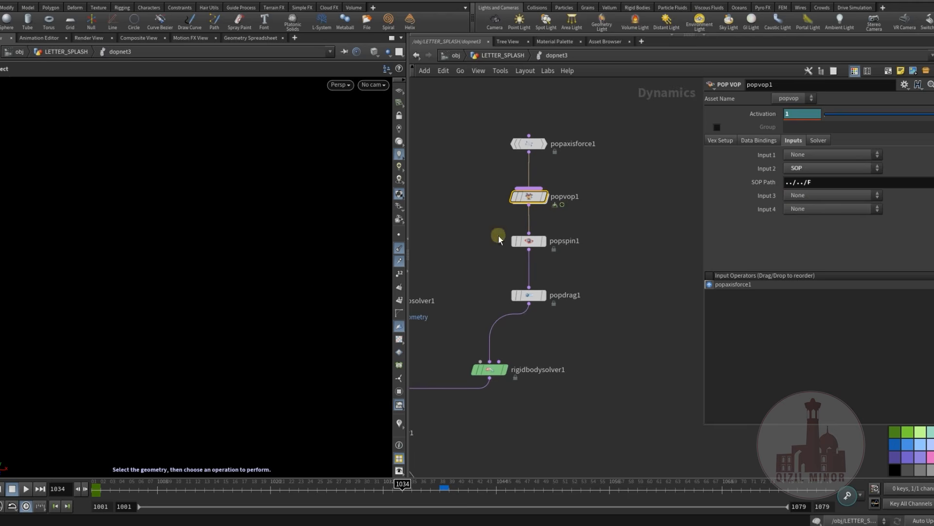
Return to LETTER_SPLASH, display the F null and orbit to view its upward force vectors from the side
{"action": "left_click", "coordinate": [480, 55]}
{"action": "middle_click_drag", "start_coordinate": [431, 231], "coordinate": [516, 299]}
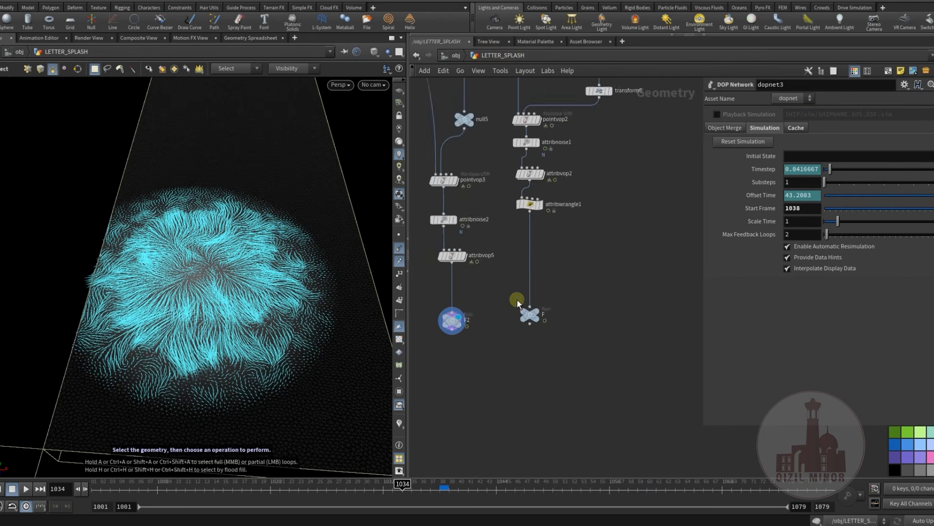
{"action": "scroll", "coordinate": [521, 317], "scroll_direction": "up", "scroll_amount": 3}
{"action": "left_click", "coordinate": [550, 307]}
{"action": "middle_click_drag", "start_coordinate": [579, 258], "coordinate": [574, 302]}
{"action": "mouse_move", "coordinate": [199, 319]}
{"action": "left_mouse_down", "text": "alt"}
{"action": "mouse_move", "coordinate": [208, 270]}
{"action": "mouse_move", "coordinate": [211, 312]}
{"action": "left_mouse_up", "text": "alt"}
{"action": "key", "text": "s"}
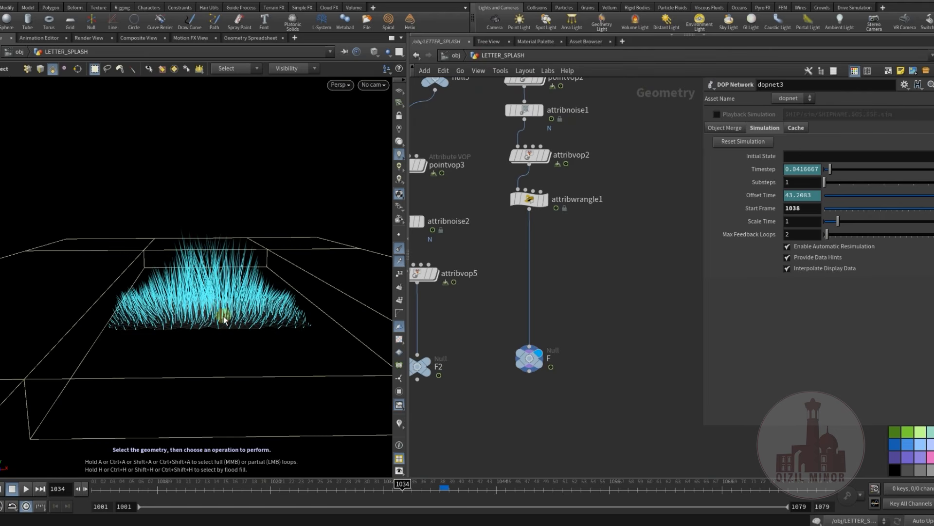
Go back to the dopnet3 node in LETTER_SPLASH and open its network again
{"action": "middle_click_drag", "start_coordinate": [514, 274], "coordinate": [569, 292]}
{"action": "scroll", "coordinate": [568, 292], "scroll_direction": "down", "scroll_amount": 3}
{"action": "middle_click_drag", "start_coordinate": [471, 303], "coordinate": [560, 321]}
{"action": "middle_click_drag", "start_coordinate": [466, 325], "coordinate": [659, 346]}
{"action": "scroll", "coordinate": [536, 337], "scroll_direction": "down", "scroll_amount": 3}
{"action": "scroll", "coordinate": [477, 265], "scroll_direction": "up", "scroll_amount": 5}
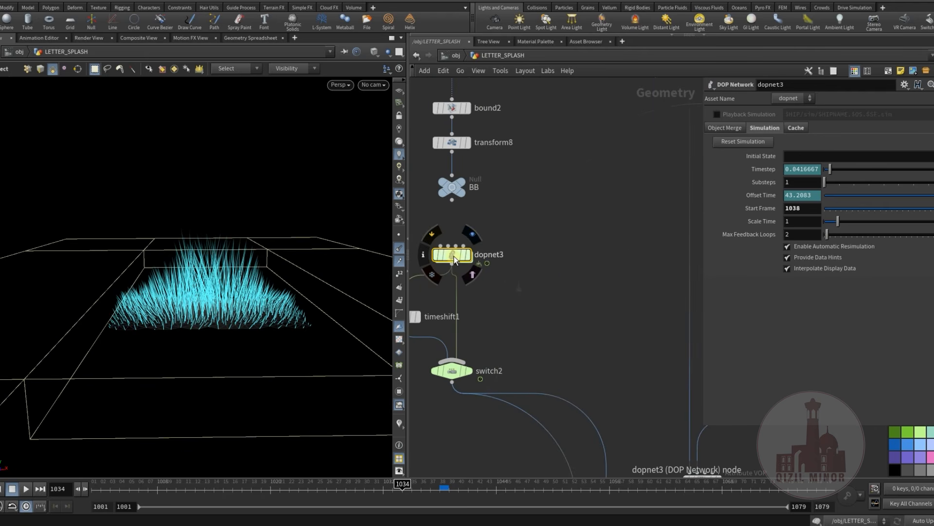
{"action": "double_click", "coordinate": [448, 254]}
Enter sopsolver1 and move the object_merge1 node closer to attribvop1
{"action": "middle_click_drag", "start_coordinate": [605, 370], "coordinate": [733, 308]}
{"action": "middle_click_drag", "start_coordinate": [527, 309], "coordinate": [559, 321]}
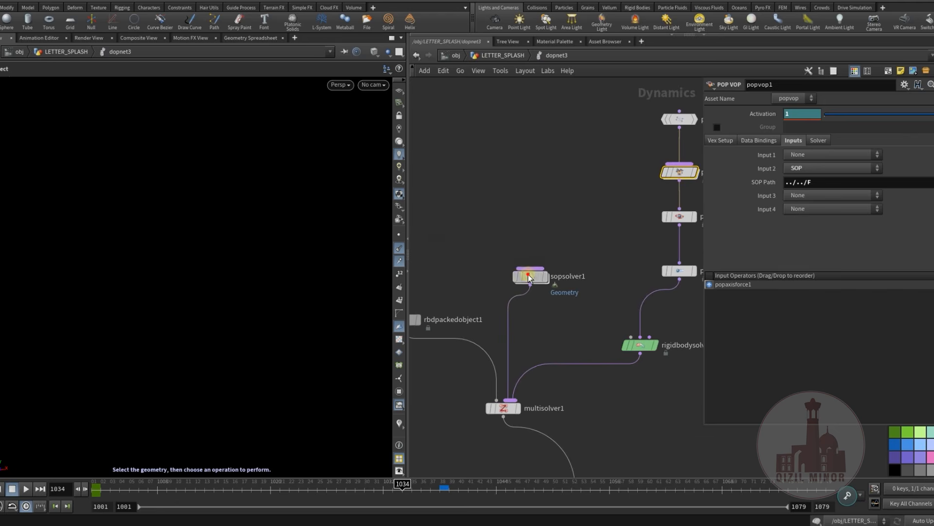
{"action": "double_click", "coordinate": [530, 274]}
{"action": "middle_click_drag", "start_coordinate": [535, 265], "coordinate": [529, 233]}
{"action": "left_click_drag", "start_coordinate": [576, 256], "coordinate": [557, 275]}
{"action": "left_click_drag", "start_coordinate": [515, 337], "coordinate": [512, 335]}
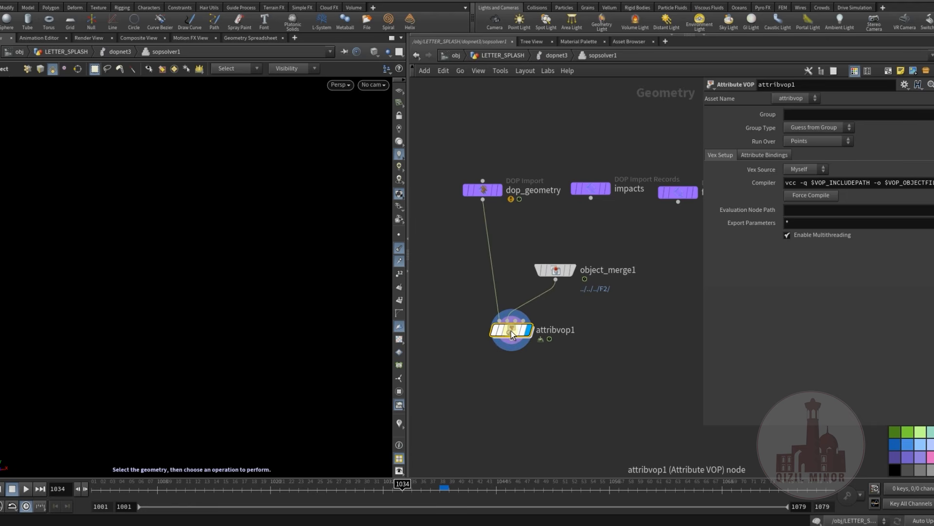
Open attribvop1 and examine its pcfilter1 and mulconst1 settings and how add1 feeds geometryvopoutput1
{"action": "double_click", "coordinate": [512, 334]}
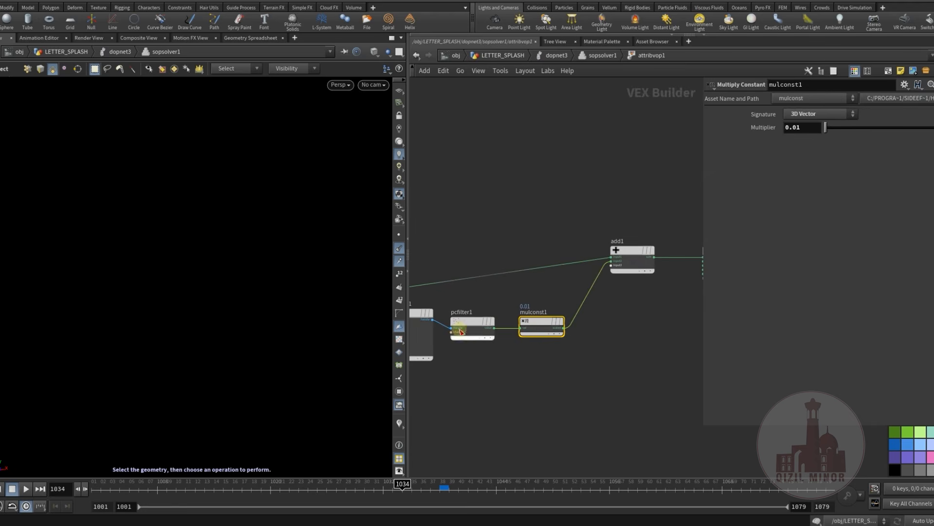
{"action": "left_click", "coordinate": [536, 323]}
{"action": "left_click", "coordinate": [486, 325]}
{"action": "middle_click_drag", "start_coordinate": [637, 309], "coordinate": [556, 322]}
{"action": "middle_click_drag", "start_coordinate": [547, 194], "coordinate": [542, 214]}
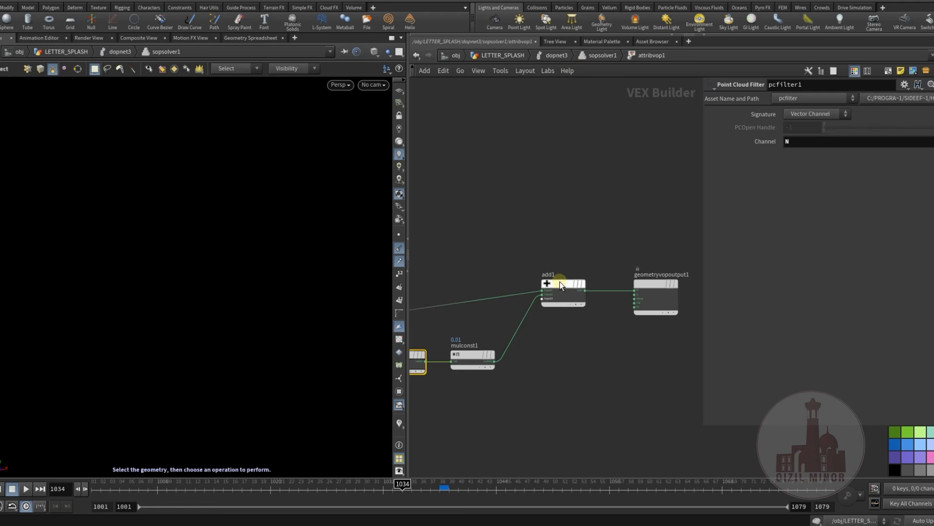
{"action": "left_click_drag", "start_coordinate": [650, 284], "coordinate": [635, 284]}
{"action": "middle_click_drag", "start_coordinate": [585, 246], "coordinate": [553, 239]}
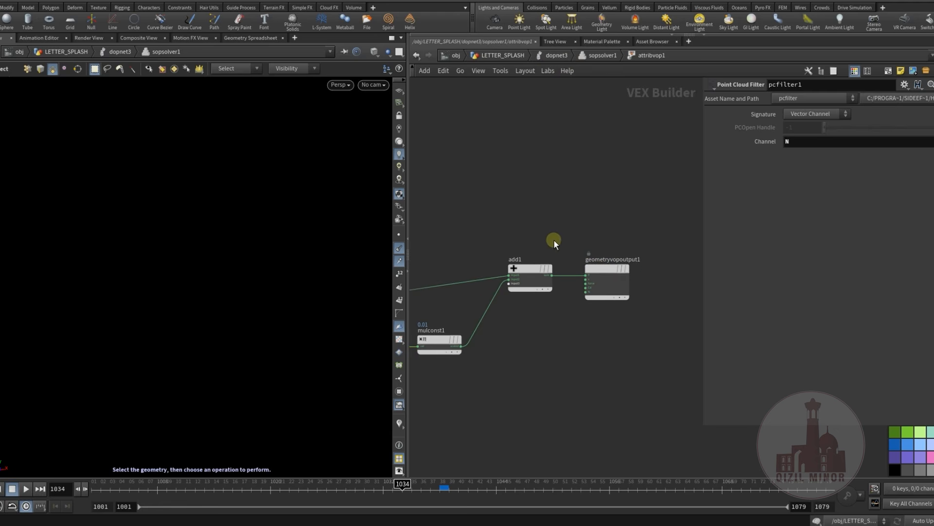
{"action": "left_click_drag", "start_coordinate": [597, 270], "coordinate": [612, 269]}
{"action": "middle_click_drag", "start_coordinate": [539, 204], "coordinate": [538, 249]}
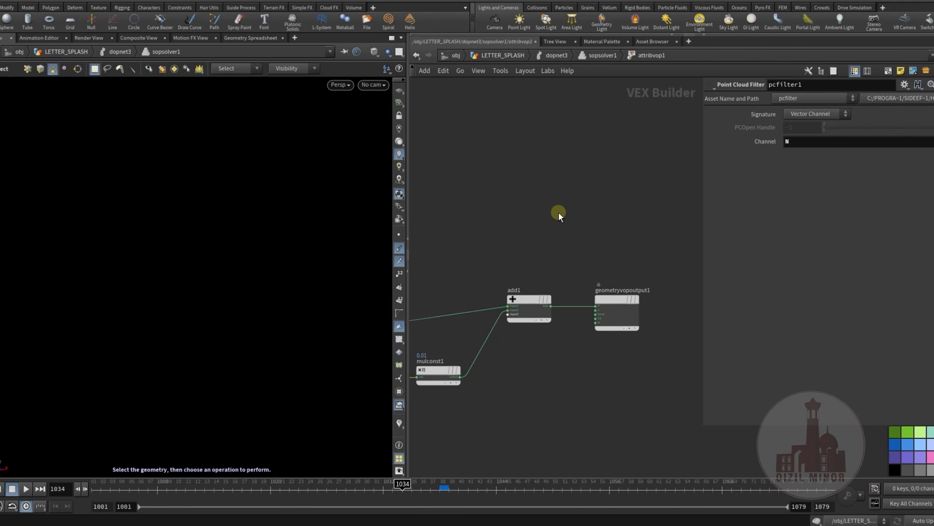
{"action": "middle_click_drag", "start_coordinate": [547, 208], "coordinate": [573, 194]}
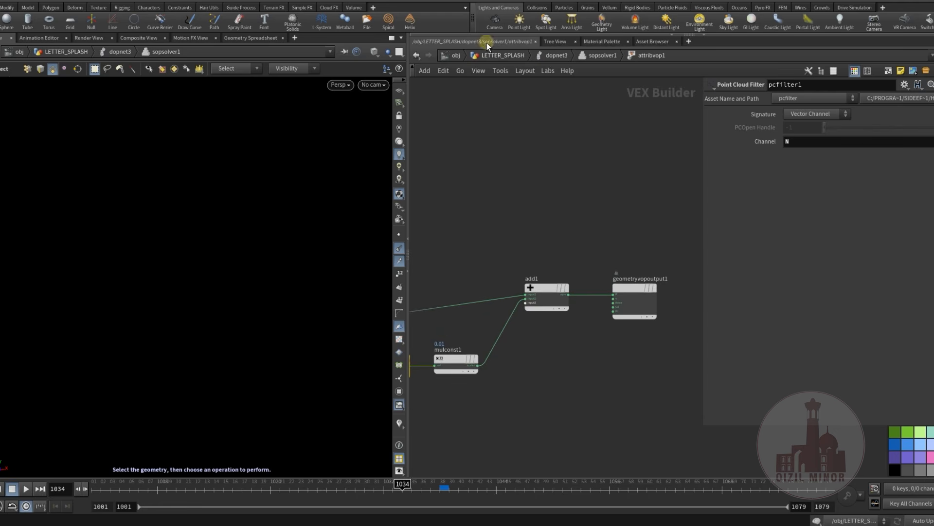
Return to LETTER_SPLASH, display the F2 null and orbit to view its vector field
{"action": "left_click", "coordinate": [502, 55]}
{"action": "middle_click_drag", "start_coordinate": [418, 202], "coordinate": [396, 281]}
{"action": "left_click", "coordinate": [600, 282]}
{"action": "left_click", "coordinate": [585, 297]}
{"action": "left_click_drag", "start_coordinate": [240, 308], "coordinate": [248, 357], "text": "alt"}
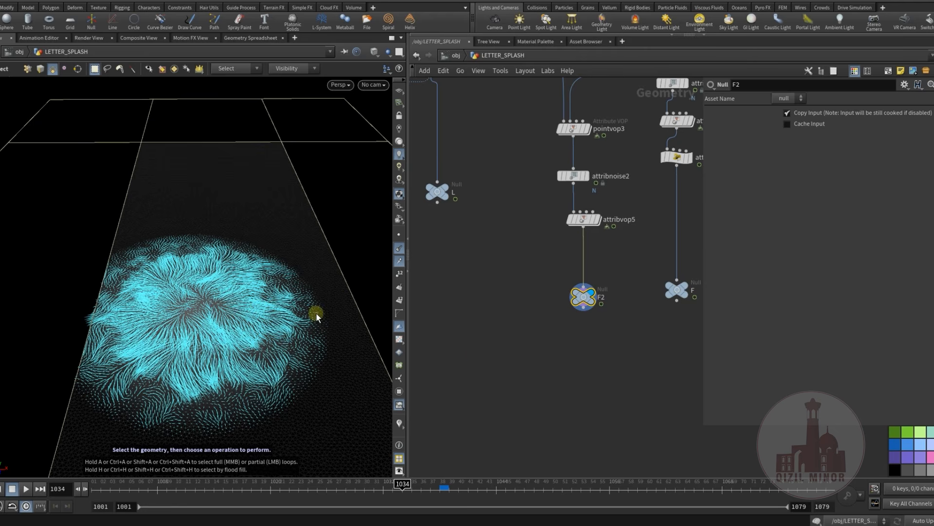
Locate the dopnet3 node in the LETTER_SPLASH network and open its dynamics network
{"action": "scroll", "coordinate": [511, 360], "scroll_direction": "down", "scroll_amount": 6}
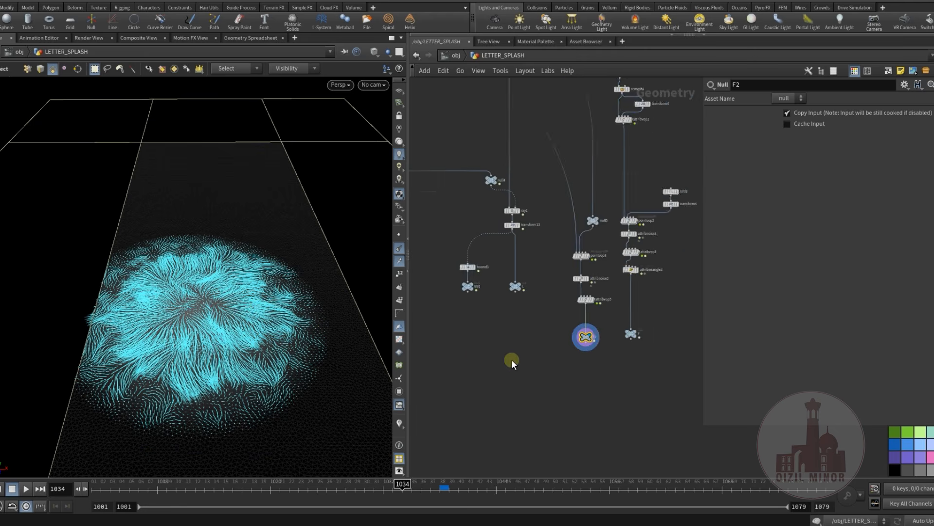
{"action": "middle_click_drag", "start_coordinate": [638, 348], "coordinate": [587, 340]}
{"action": "scroll", "coordinate": [475, 353], "scroll_direction": "down", "scroll_amount": 3}
{"action": "middle_click_drag", "start_coordinate": [455, 345], "coordinate": [639, 364]}
{"action": "scroll", "coordinate": [547, 315], "scroll_direction": "up", "scroll_amount": 6}
{"action": "left_click", "coordinate": [557, 295]}
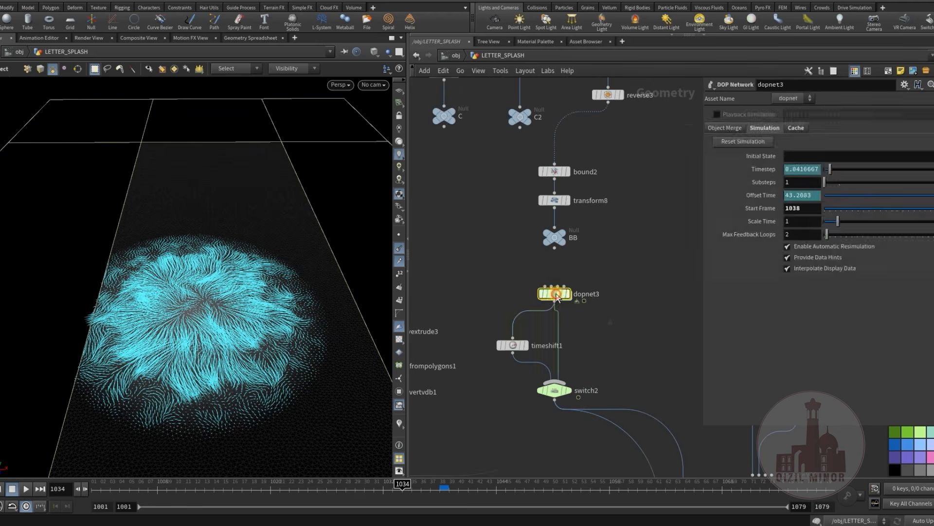
{"action": "double_click", "coordinate": [556, 295]}
Open popvop1 and check the settings of its pcopen1, mulconst1 and add1 nodes
{"action": "left_click", "coordinate": [560, 239]}
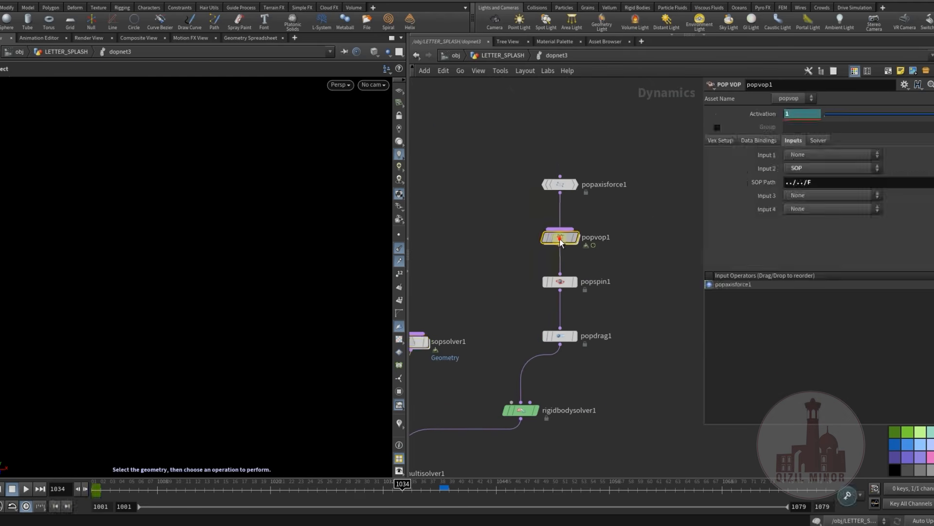
{"action": "double_click", "coordinate": [559, 239]}
{"action": "left_click", "coordinate": [492, 269]}
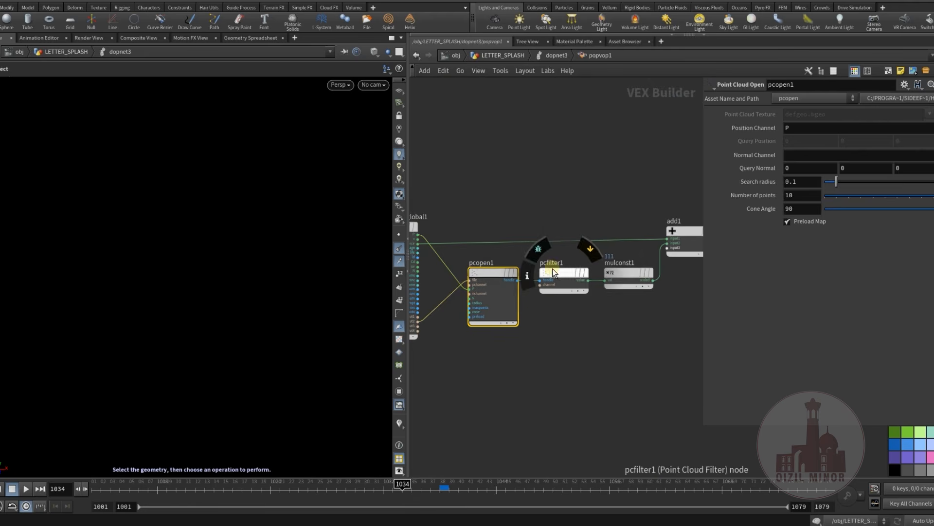
{"action": "middle_click_drag", "start_coordinate": [641, 287], "coordinate": [551, 287]}
{"action": "left_click", "coordinate": [538, 275]}
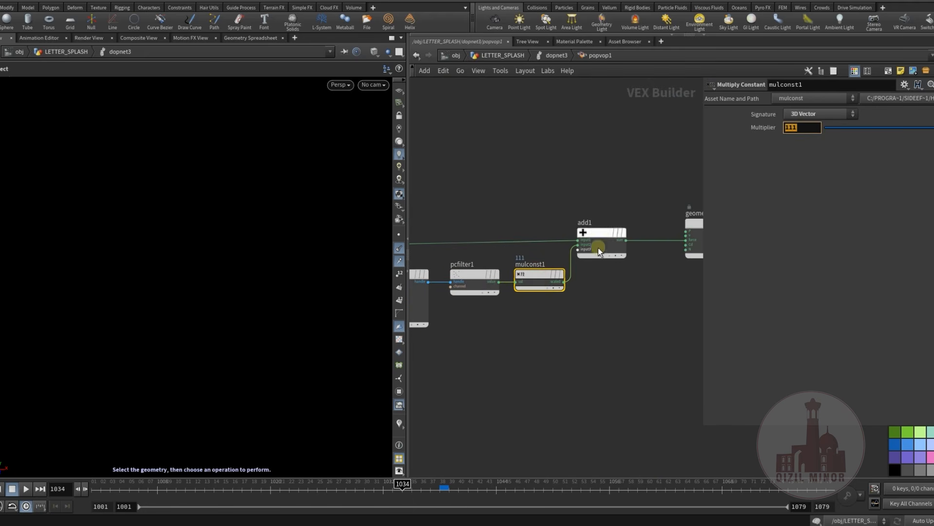
{"action": "middle_click_drag", "start_coordinate": [559, 320], "coordinate": [534, 306]}
{"action": "left_click", "coordinate": [546, 242]}
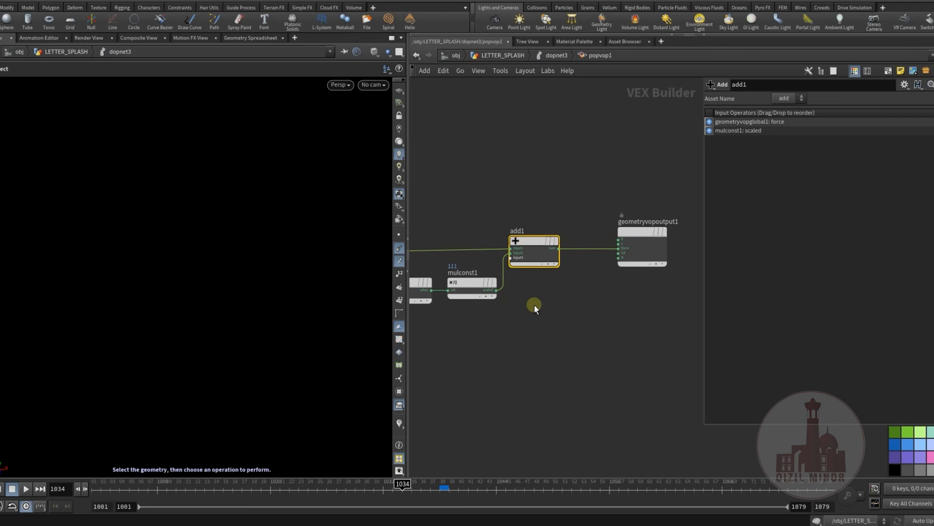
Examine how add1 combines the global force with the scaled pcfilter1 result and feeds the force output
{"action": "middle_click_drag", "start_coordinate": [594, 331], "coordinate": [675, 344]}
{"action": "middle_click_drag", "start_coordinate": [477, 239], "coordinate": [449, 261]}
{"action": "middle_click_drag", "start_coordinate": [511, 235], "coordinate": [426, 223]}
{"action": "middle_click_drag", "start_coordinate": [560, 242], "coordinate": [593, 253]}
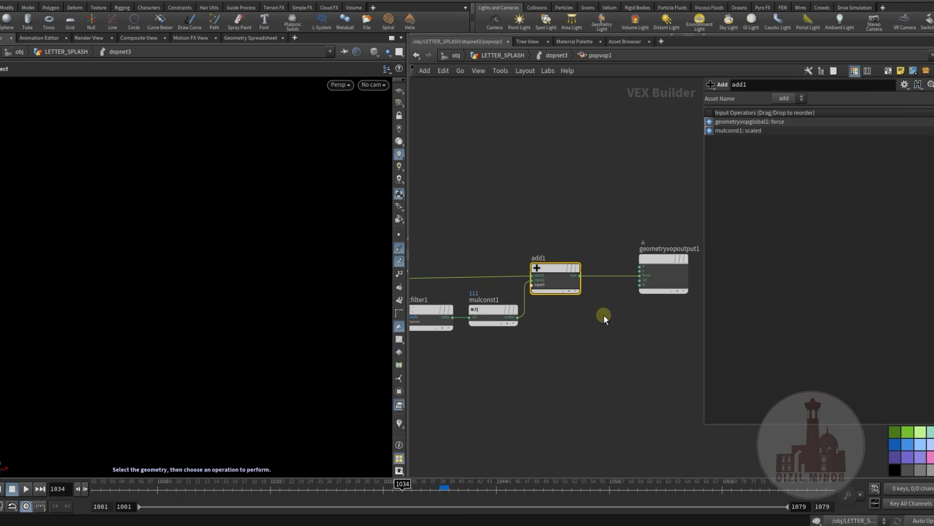
{"action": "middle_click_drag", "start_coordinate": [588, 315], "coordinate": [602, 331]}
{"action": "middle_click_drag", "start_coordinate": [494, 221], "coordinate": [449, 198]}
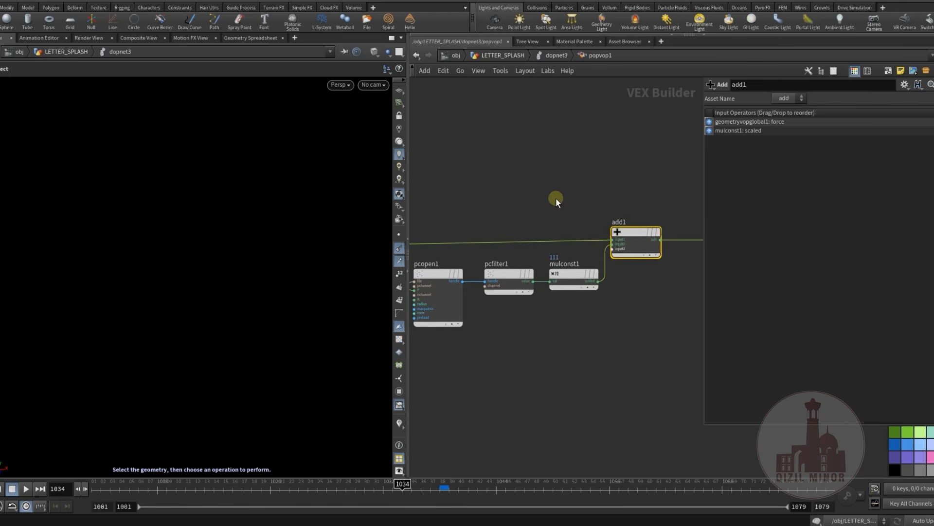
{"action": "middle_click_drag", "start_coordinate": [556, 197], "coordinate": [503, 190]}
{"action": "left_click_drag", "start_coordinate": [578, 222], "coordinate": [582, 226]}
{"action": "middle_click_drag", "start_coordinate": [609, 282], "coordinate": [557, 274]}
{"action": "left_click_drag", "start_coordinate": [636, 207], "coordinate": [643, 211]}
{"action": "middle_click_drag", "start_coordinate": [606, 285], "coordinate": [664, 300]}
{"action": "middle_click_drag", "start_coordinate": [489, 189], "coordinate": [577, 210]}
{"action": "middle_click_drag", "start_coordinate": [520, 233], "coordinate": [483, 225]}
{"action": "middle_click_drag", "start_coordinate": [561, 226], "coordinate": [528, 229]}
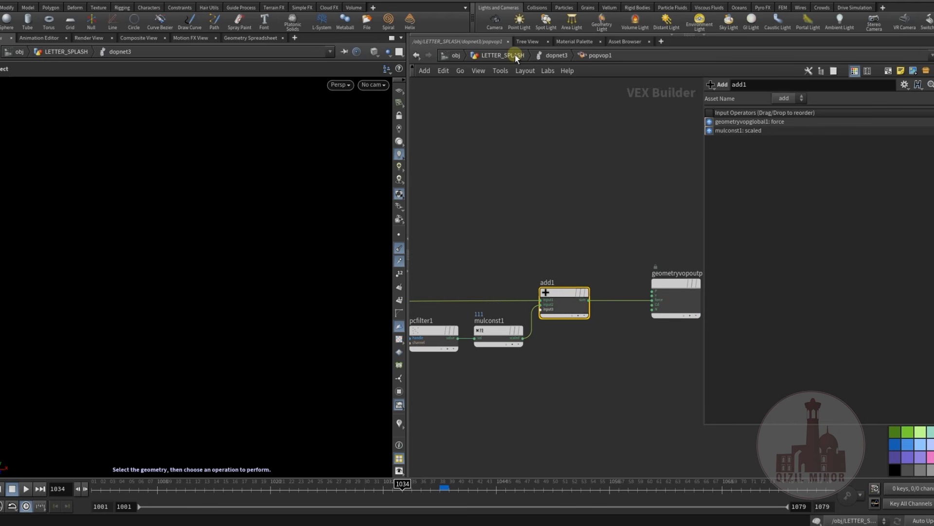
Go back to dopnet3, select popspin1, widen its parameter area and examine the spinspeed VEXpression
{"action": "left_click", "coordinate": [552, 55]}
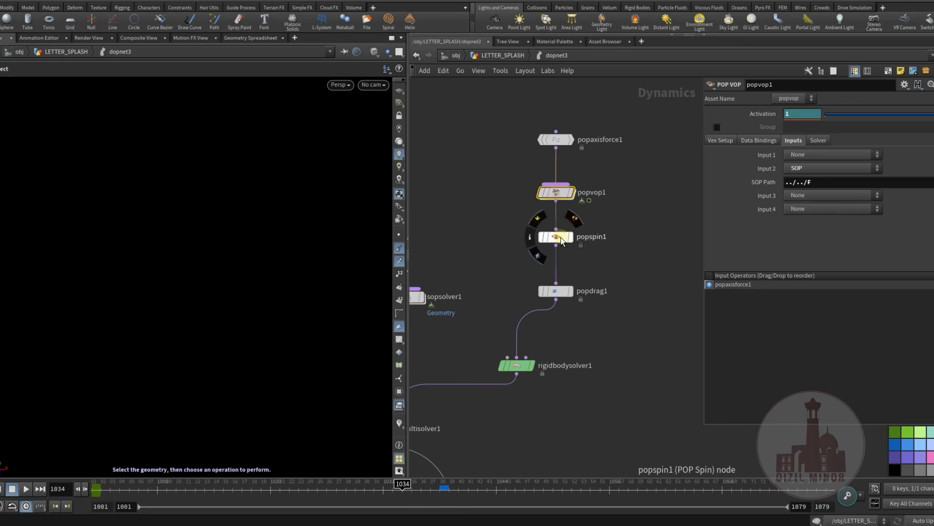
{"action": "left_click", "coordinate": [560, 237]}
{"action": "middle_click_drag", "start_coordinate": [561, 237], "coordinate": [544, 235]}
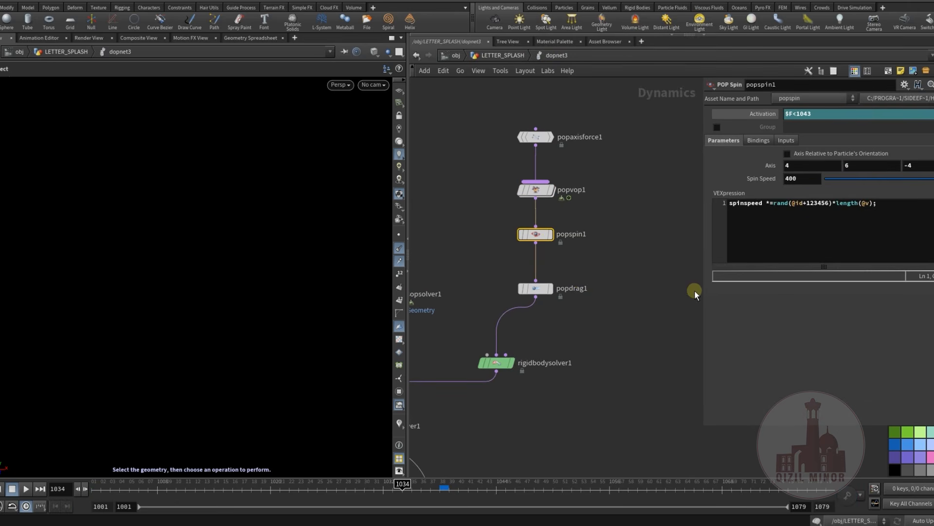
{"action": "left_click_drag", "start_coordinate": [701, 296], "coordinate": [632, 297]}
{"action": "left_click", "coordinate": [803, 204]}
{"action": "left_click_drag", "start_coordinate": [803, 206], "coordinate": [664, 208]}
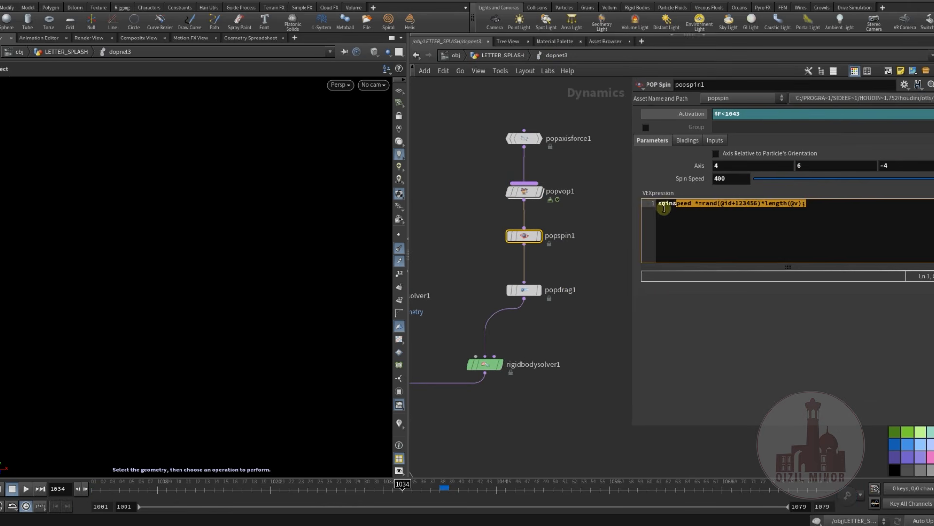
{"action": "left_click", "coordinate": [700, 213]}
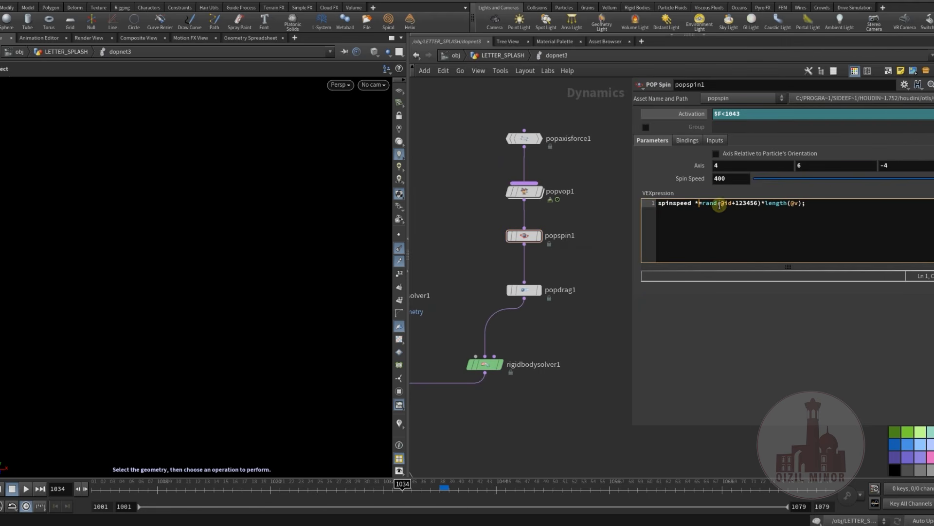
Look over the remaining nodes of the dopnet3 network and return to LETTER_SPLASH
{"action": "middle_click_drag", "start_coordinate": [573, 267], "coordinate": [577, 230]}
{"action": "left_click", "coordinate": [533, 256]}
{"action": "middle_click_drag", "start_coordinate": [563, 307], "coordinate": [616, 240]}
{"action": "scroll", "coordinate": [571, 278], "scroll_direction": "down", "scroll_amount": 3}
{"action": "left_click", "coordinate": [574, 258]}
{"action": "middle_click_drag", "start_coordinate": [520, 281], "coordinate": [490, 282]}
{"action": "left_click", "coordinate": [495, 57]}
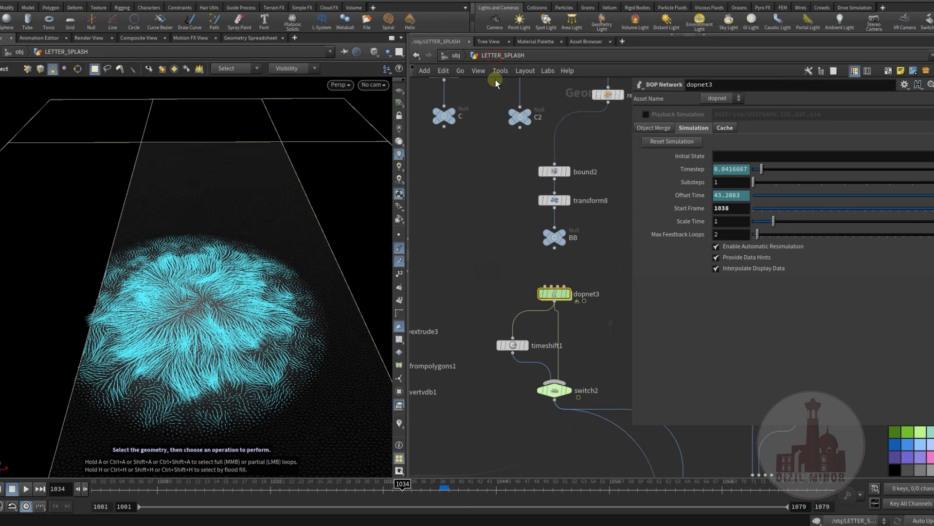
Display dopnet3 through cam1 and scrub the letter simulation to frame 1056
{"action": "left_click", "coordinate": [543, 249]}
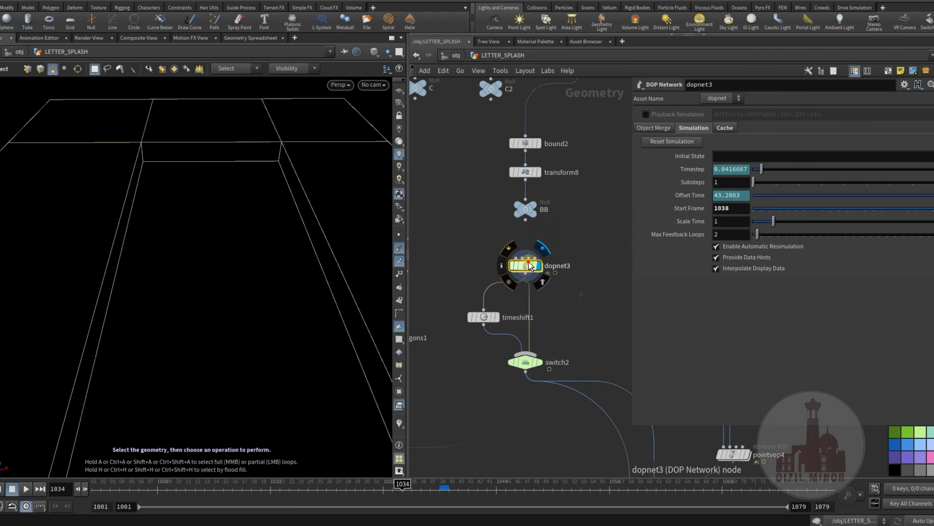
{"action": "left_click", "coordinate": [374, 85]}
{"action": "left_click", "coordinate": [384, 135]}
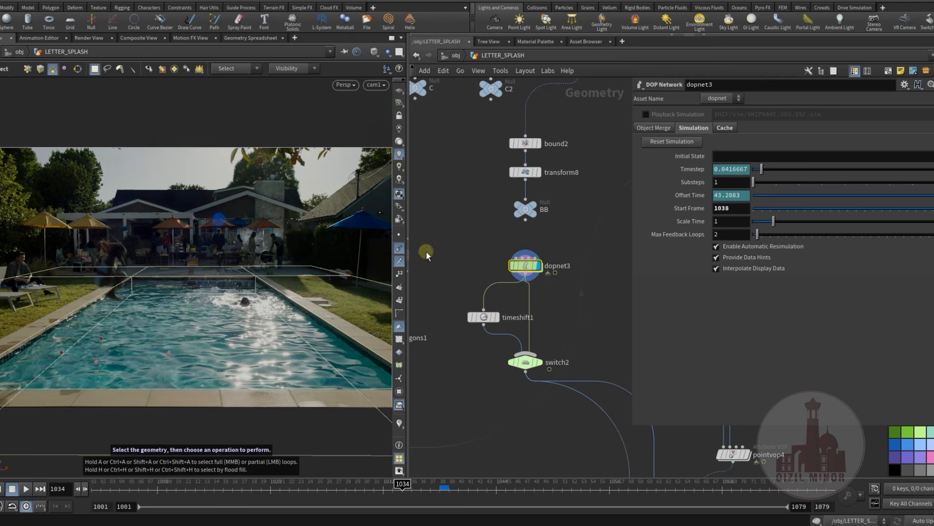
{"action": "left_click_drag", "start_coordinate": [290, 492], "coordinate": [572, 488]}
{"action": "mouse_move", "coordinate": [540, 280]}
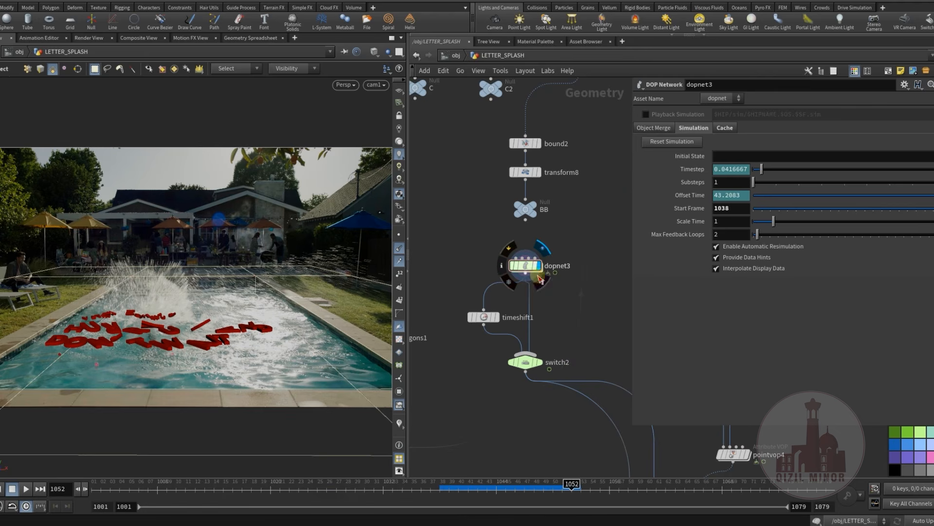
{"action": "left_click_drag", "start_coordinate": [496, 493], "coordinate": [609, 497]}
Check the C and C2 collision nulls, then return to dopnet3 and scrub to frame 1059
{"action": "middle_click_drag", "start_coordinate": [434, 274], "coordinate": [486, 372]}
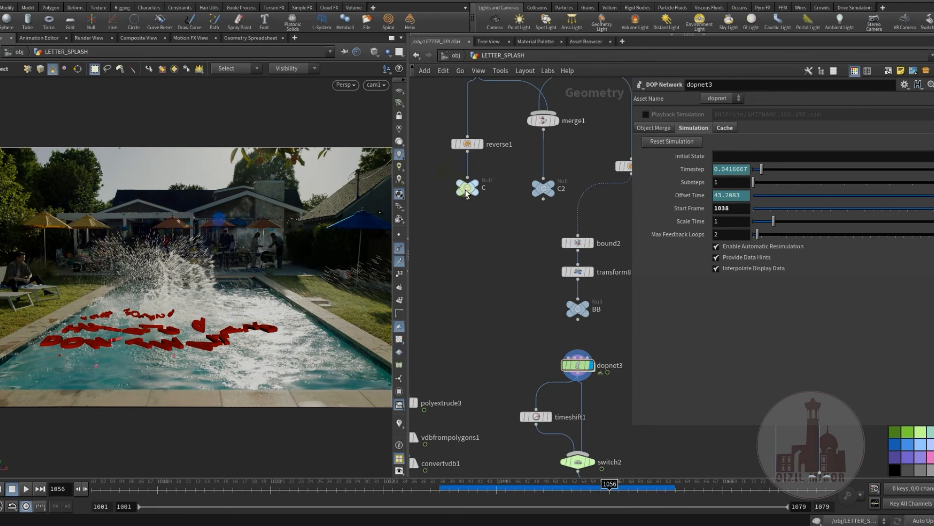
{"action": "mouse_move", "coordinate": [546, 193]}
{"action": "left_click", "coordinate": [560, 171]}
{"action": "middle_click_drag", "start_coordinate": [473, 328], "coordinate": [424, 241]}
{"action": "left_click", "coordinate": [545, 278]}
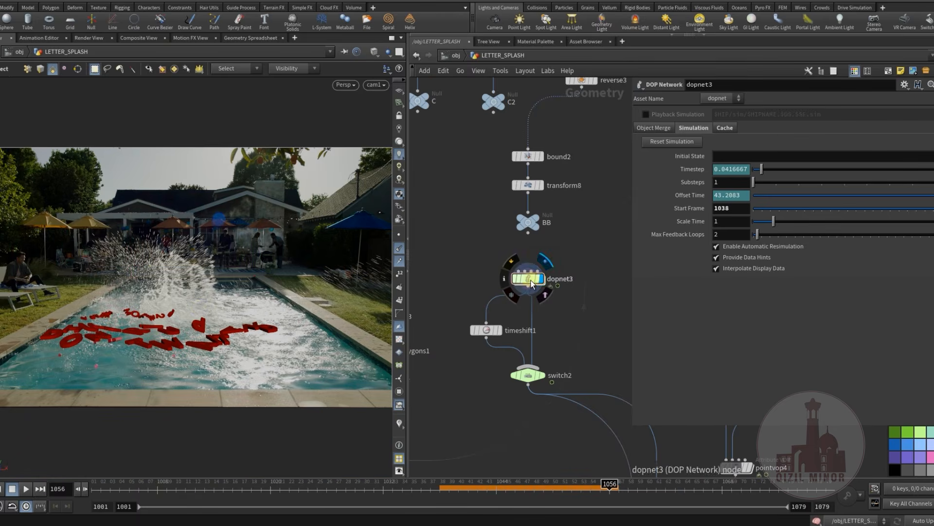
{"action": "left_click_drag", "start_coordinate": [436, 489], "coordinate": [637, 488]}
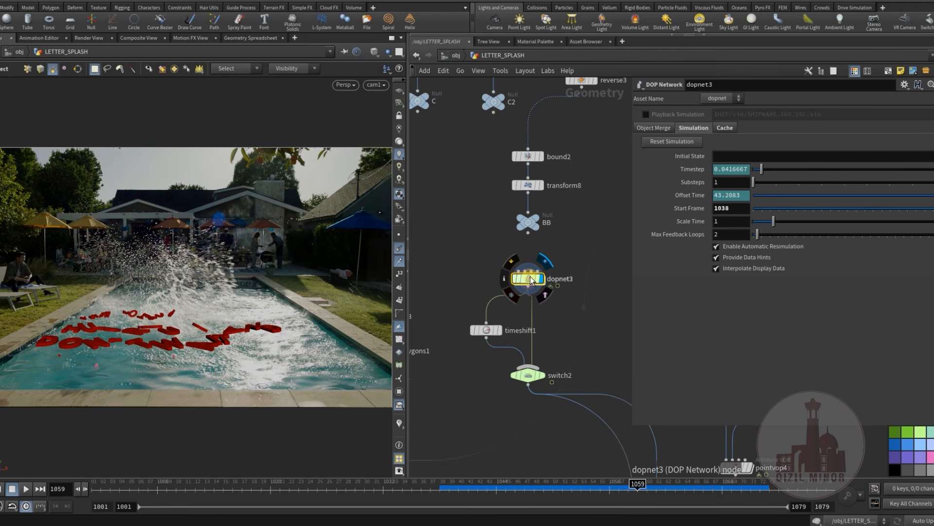
Replay the letter simulation to frame 1070 and again to frame 1069 to review the letters' motion
{"action": "middle_click_drag", "start_coordinate": [486, 280], "coordinate": [483, 254]}
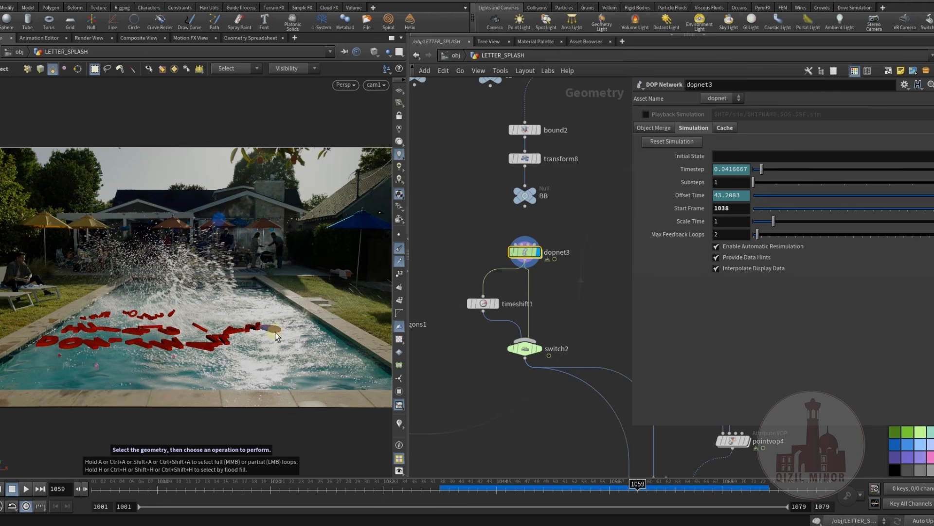
{"action": "left_click_drag", "start_coordinate": [465, 480], "coordinate": [741, 502]}
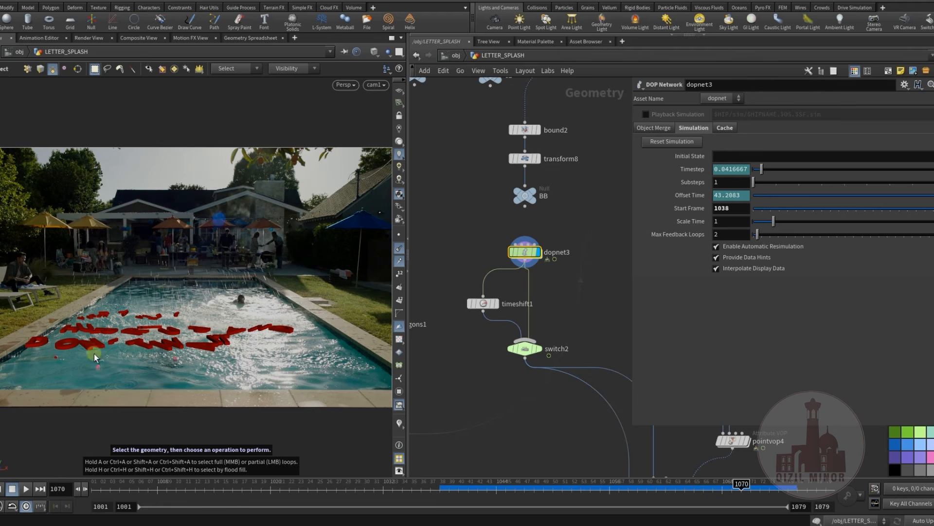
{"action": "left_click_drag", "start_coordinate": [433, 489], "coordinate": [731, 511]}
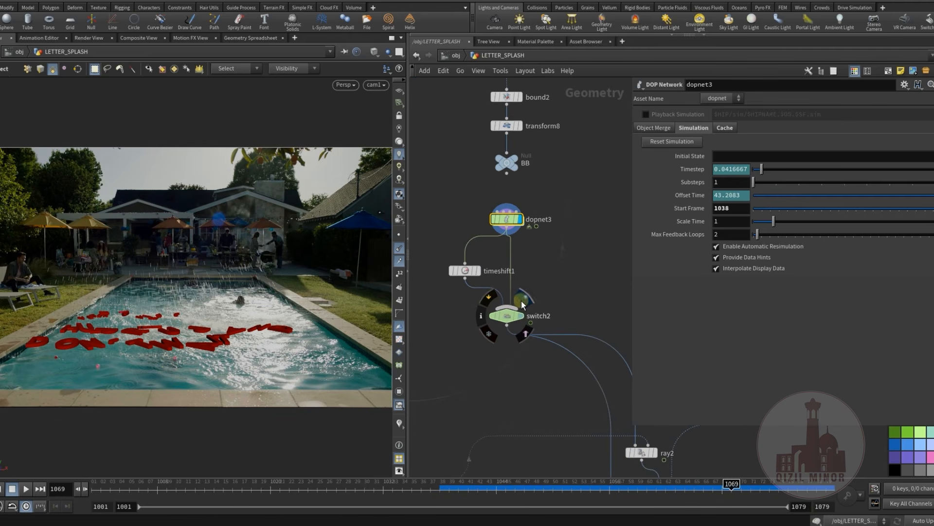
Select switch2, scrub the simulation to frame 1073 and display the ray2 node's result
{"action": "left_click", "coordinate": [521, 300]}
{"action": "left_click_drag", "start_coordinate": [426, 502], "coordinate": [769, 524]}
{"action": "middle_click_drag", "start_coordinate": [557, 404], "coordinate": [383, 289]}
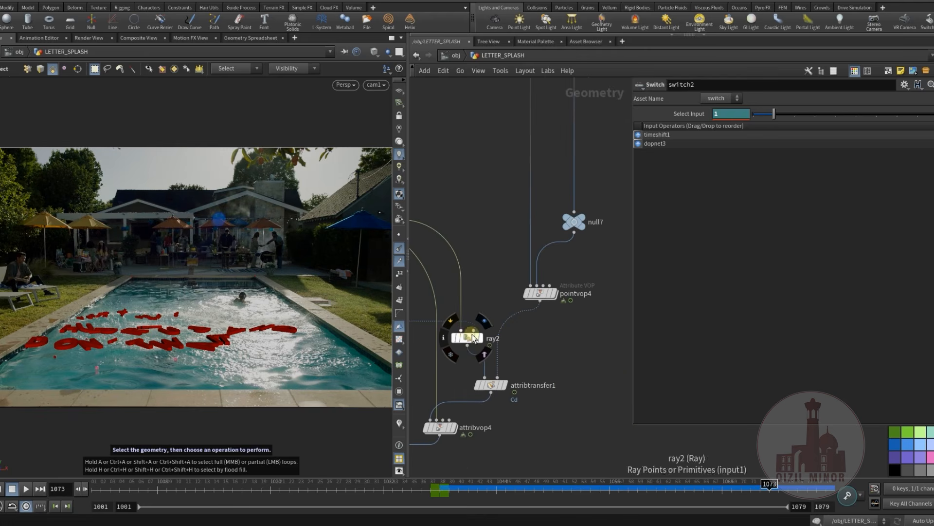
{"action": "left_click", "coordinate": [482, 322]}
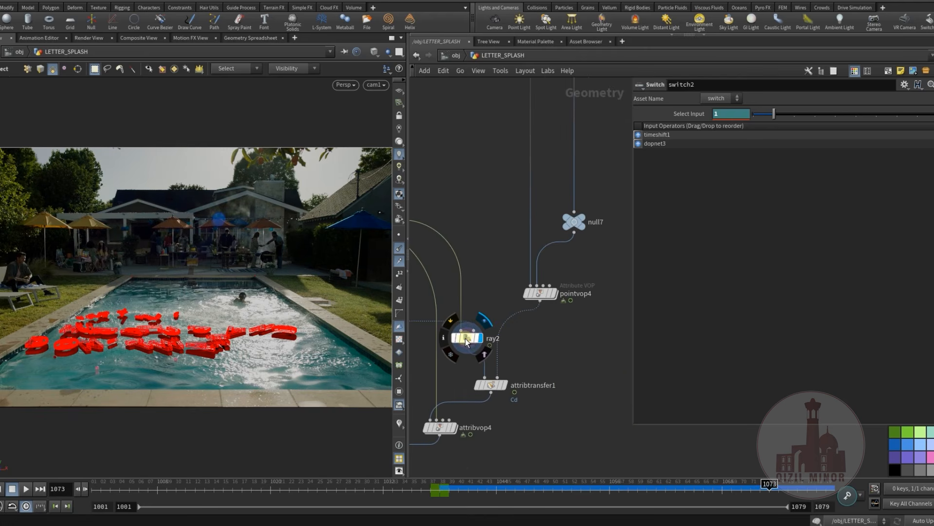
Find the null7 node above pointvop4, then select and display it
{"action": "middle_click_drag", "start_coordinate": [495, 266], "coordinate": [475, 391]}
{"action": "scroll", "coordinate": [478, 360], "scroll_direction": "down", "scroll_amount": 4}
{"action": "middle_click_drag", "start_coordinate": [524, 374], "coordinate": [504, 326]}
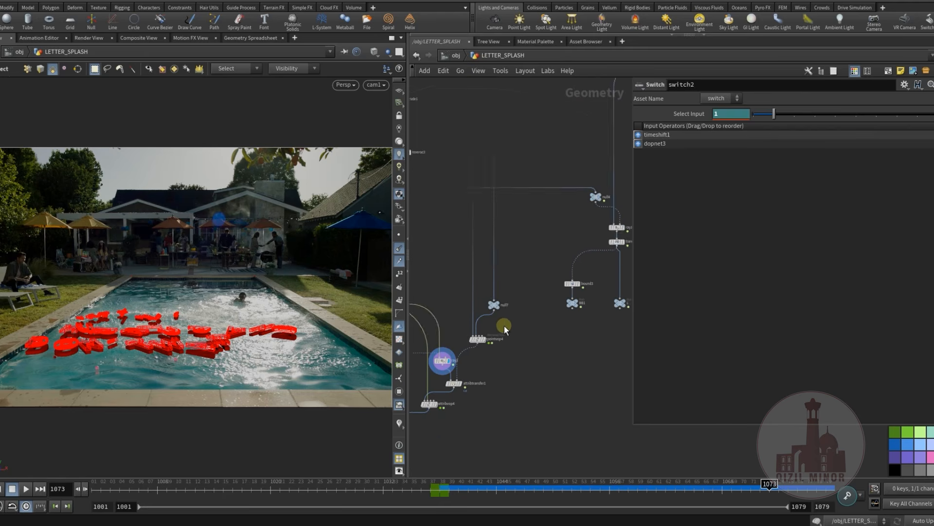
{"action": "scroll", "coordinate": [504, 329], "scroll_direction": "up", "scroll_amount": 3}
{"action": "left_click", "coordinate": [502, 272]}
{"action": "left_click", "coordinate": [497, 282]}
{"action": "middle_click_drag", "start_coordinate": [561, 358], "coordinate": [593, 376]}
{"action": "scroll", "coordinate": [517, 371], "scroll_direction": "up", "scroll_amount": 3}
{"action": "middle_click_drag", "start_coordinate": [518, 370], "coordinate": [526, 392]}
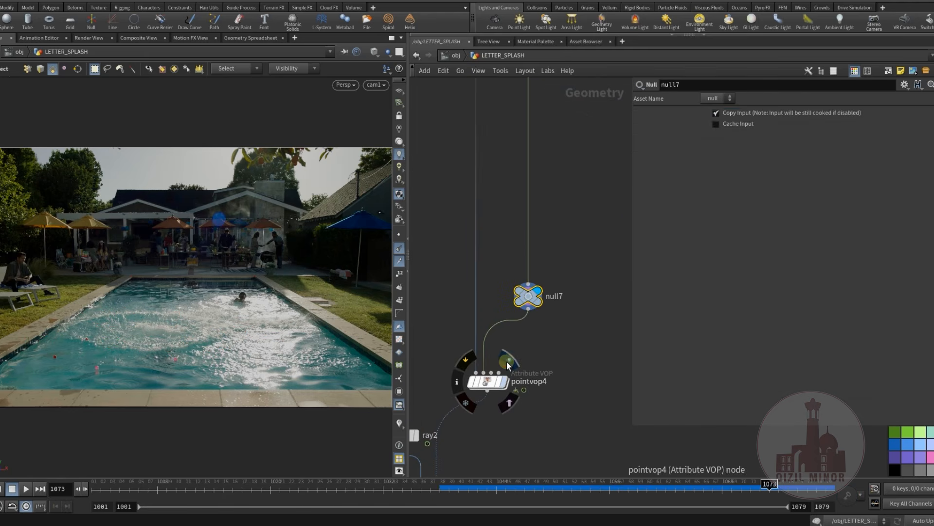
Display and select pointvop4, orbit out of the camera view and hide the normal vectors
{"action": "left_click", "coordinate": [508, 360]}
{"action": "left_click", "coordinate": [491, 382]}
{"action": "key", "text": "Escape"}
{"action": "left_click_drag", "start_coordinate": [209, 323], "coordinate": [190, 333]}
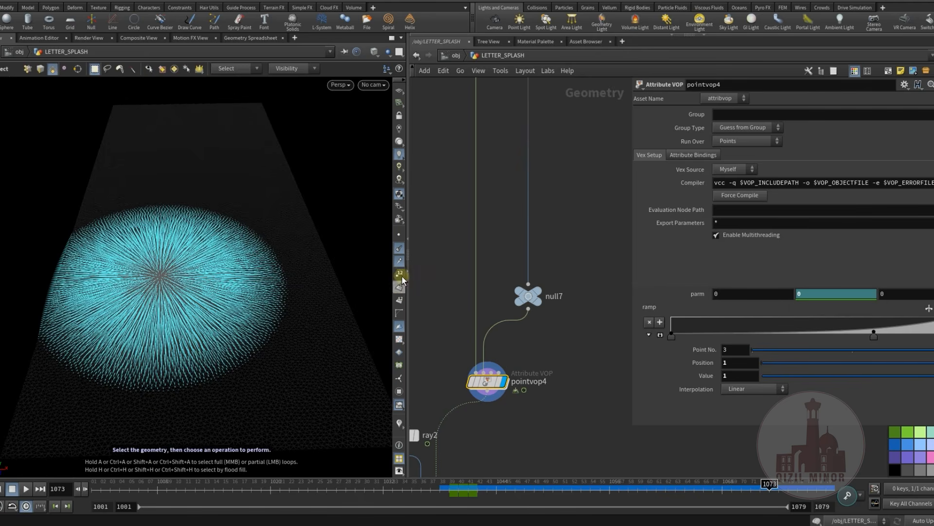
{"action": "left_click", "coordinate": [400, 250]}
{"action": "middle_click_drag", "start_coordinate": [515, 465], "coordinate": [594, 344]}
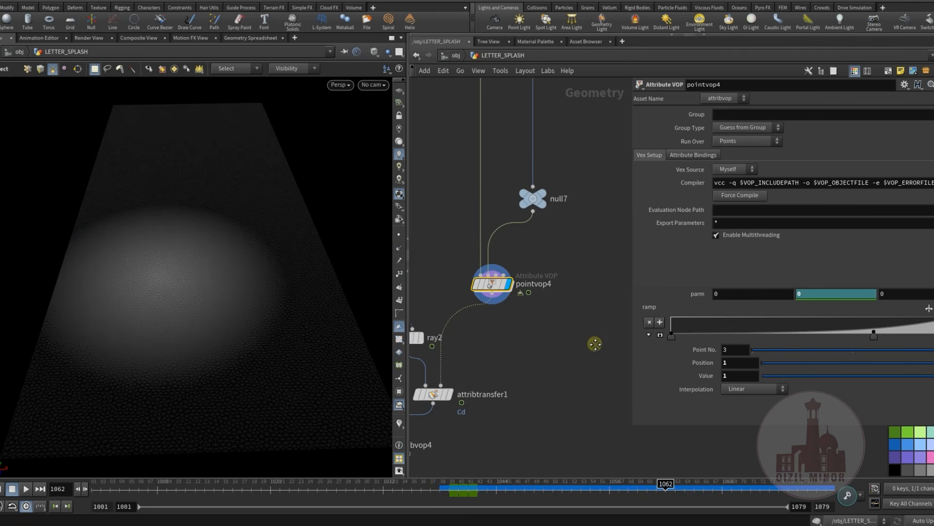
Open pointvop4's VEX network and select the importpoint1 node to inspect its parameters
{"action": "middle_click_drag", "start_coordinate": [549, 365], "coordinate": [551, 329]}
{"action": "middle_click_drag", "start_coordinate": [568, 282], "coordinate": [530, 344]}
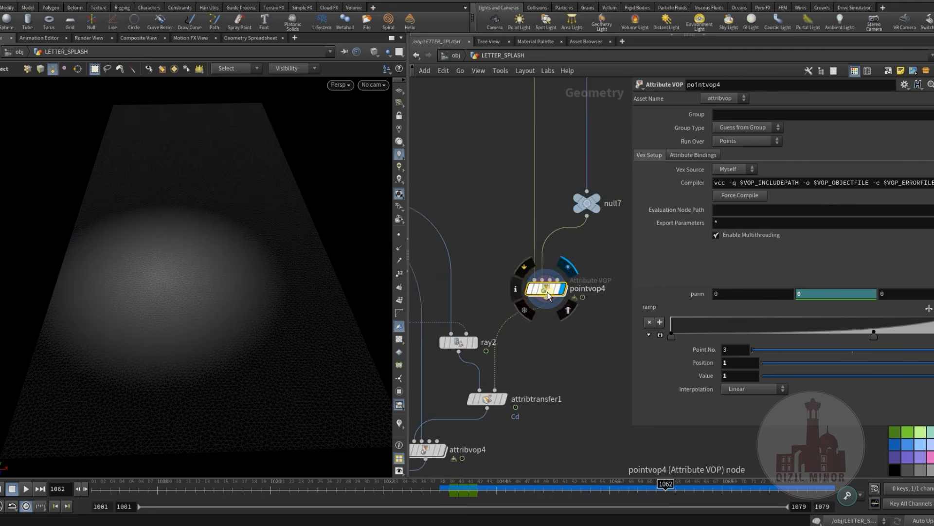
{"action": "double_click", "coordinate": [546, 289]}
{"action": "middle_click_drag", "start_coordinate": [525, 384], "coordinate": [535, 411]}
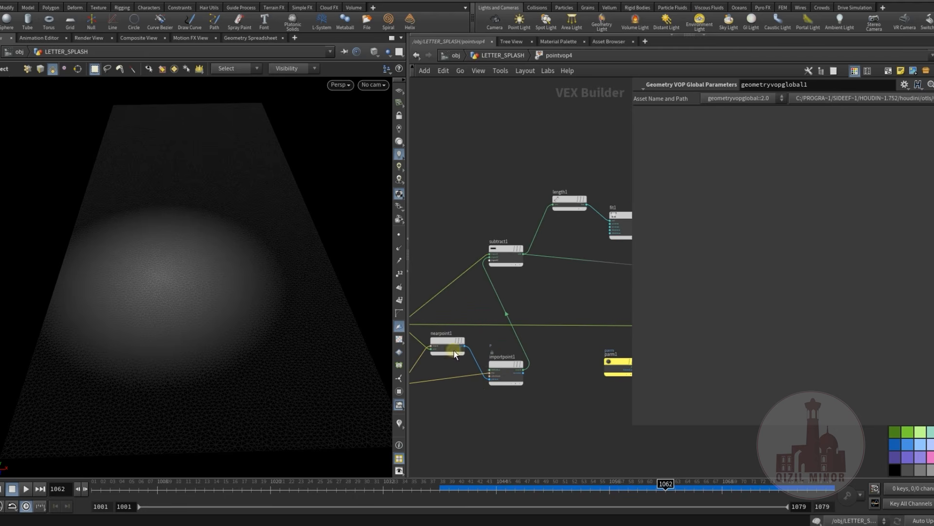
{"action": "left_click", "coordinate": [502, 365]}
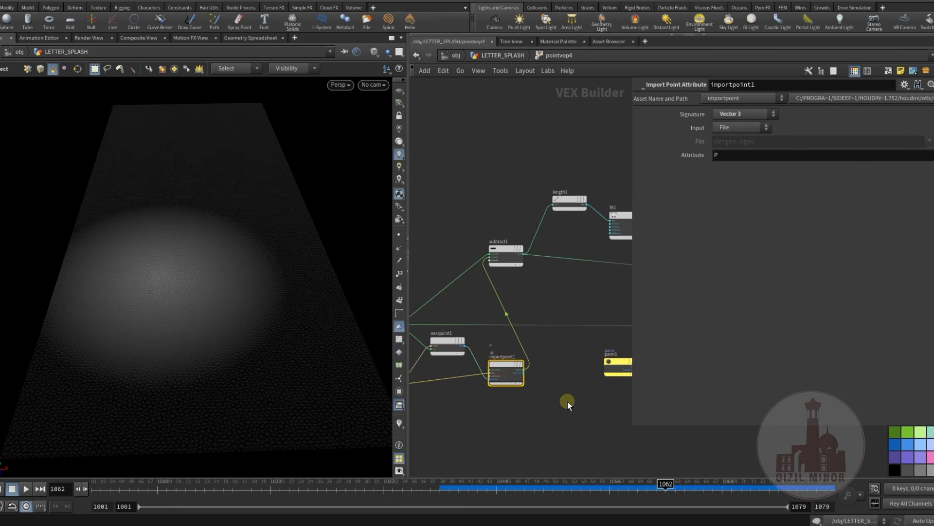
Examine the length, fit, ramp and multiply nodes inside pointvop4, then return to the LETTER_SPLASH network
{"action": "middle_click_drag", "start_coordinate": [568, 402], "coordinate": [552, 409]}
{"action": "middle_click_drag", "start_coordinate": [540, 301], "coordinate": [441, 294]}
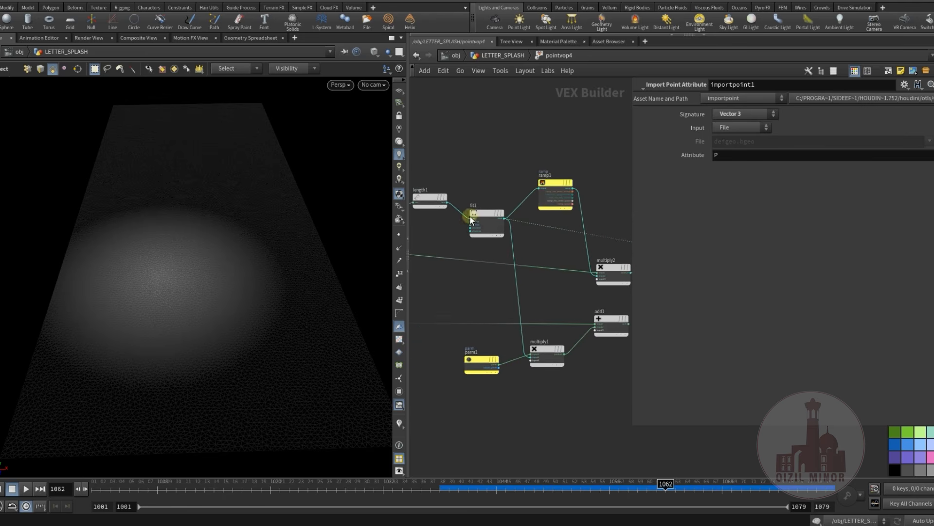
{"action": "middle_click_drag", "start_coordinate": [606, 414], "coordinate": [437, 391]}
{"action": "scroll", "coordinate": [542, 252], "scroll_direction": "up", "scroll_amount": 3}
{"action": "middle_click_drag", "start_coordinate": [506, 264], "coordinate": [592, 283]}
{"action": "scroll", "coordinate": [603, 314], "scroll_direction": "down", "scroll_amount": 2}
{"action": "scroll", "coordinate": [592, 283], "scroll_direction": "down", "scroll_amount": 2}
{"action": "middle_click_drag", "start_coordinate": [567, 370], "coordinate": [500, 422]}
{"action": "left_click", "coordinate": [512, 54]}
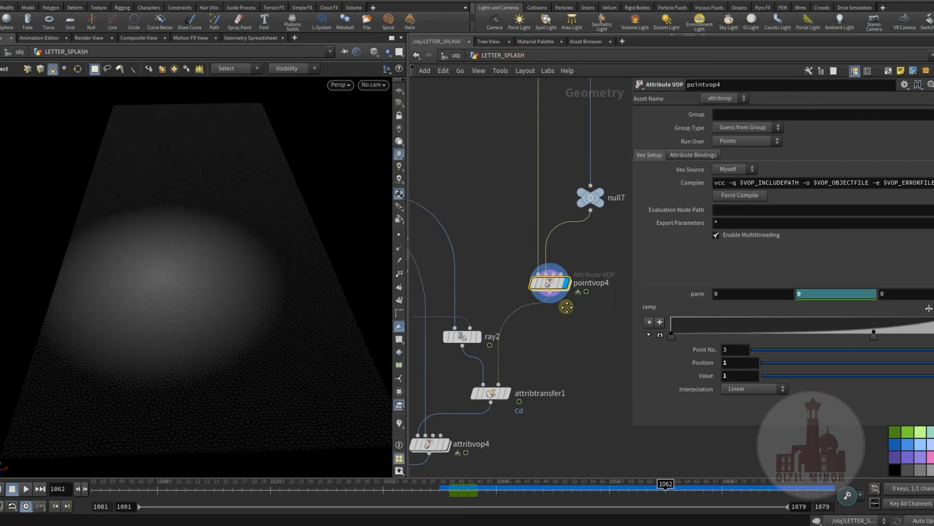
Select and display ray2, then display the null below F1 that feeds its water surface and orbit to a lower angle
{"action": "scroll", "coordinate": [509, 269], "scroll_direction": "up", "scroll_amount": 2}
{"action": "left_click", "coordinate": [510, 268]}
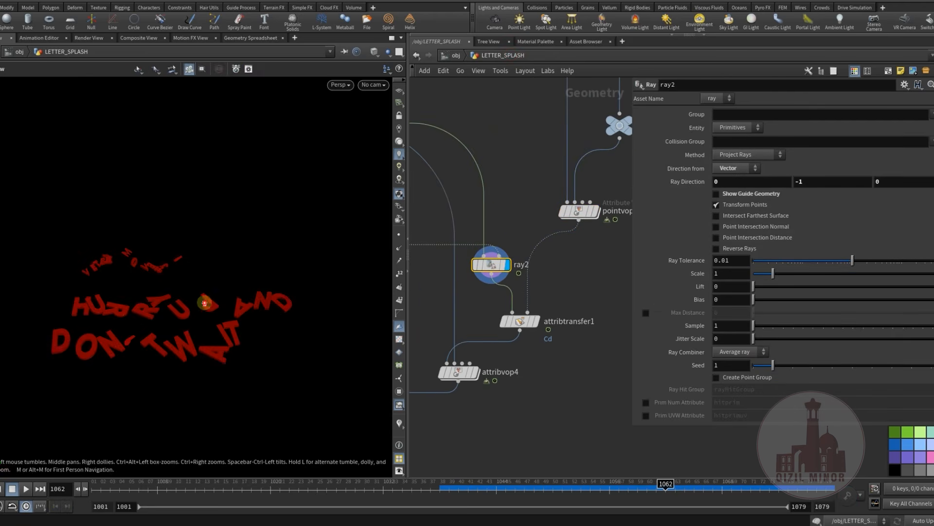
{"action": "middle_click_drag", "start_coordinate": [503, 218], "coordinate": [557, 329]}
{"action": "scroll", "coordinate": [557, 330], "scroll_direction": "down", "scroll_amount": 3}
{"action": "middle_click_drag", "start_coordinate": [443, 319], "coordinate": [495, 313]}
{"action": "middle_click_drag", "start_coordinate": [428, 359], "coordinate": [542, 331]}
{"action": "scroll", "coordinate": [541, 335], "scroll_direction": "down", "scroll_amount": 3}
{"action": "scroll", "coordinate": [493, 341], "scroll_direction": "up", "scroll_amount": 2}
{"action": "left_click", "coordinate": [509, 329]}
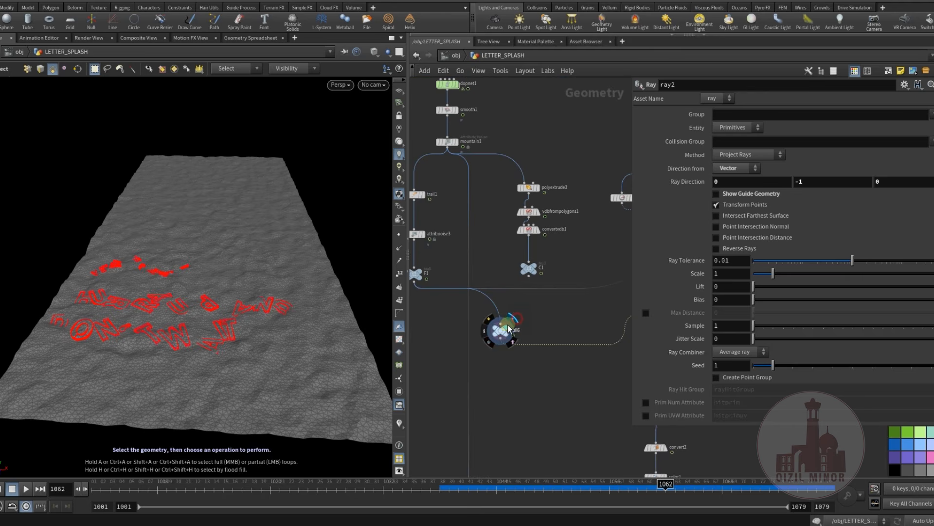
{"action": "left_click_drag", "start_coordinate": [249, 379], "coordinate": [248, 308], "text": "alt"}
Display the ray2 node again and view the letters on their own
{"action": "middle_click_drag", "start_coordinate": [597, 375], "coordinate": [472, 411]}
{"action": "scroll", "coordinate": [551, 342], "scroll_direction": "up", "scroll_amount": 2}
{"action": "middle_click_drag", "start_coordinate": [551, 340], "coordinate": [419, 291]}
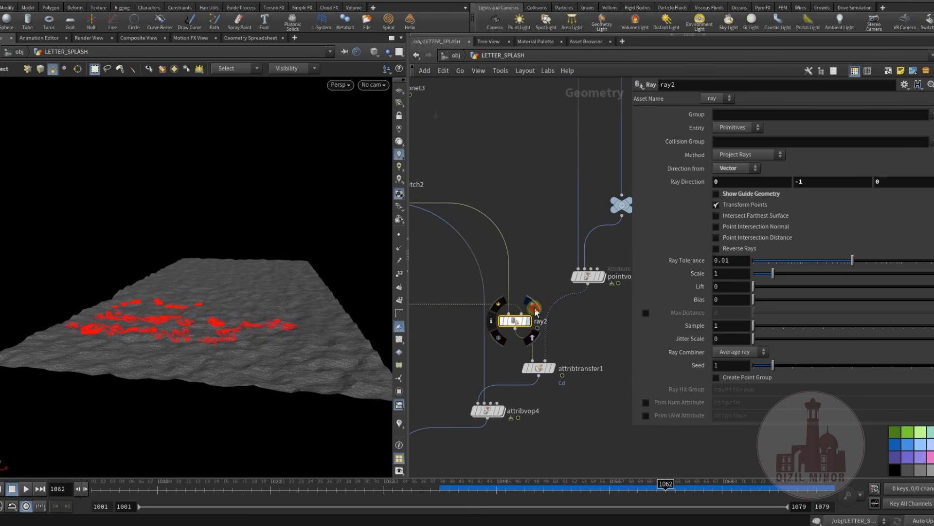
{"action": "left_click", "coordinate": [535, 310]}
{"action": "left_click_drag", "start_coordinate": [214, 324], "coordinate": [186, 314], "text": "alt"}
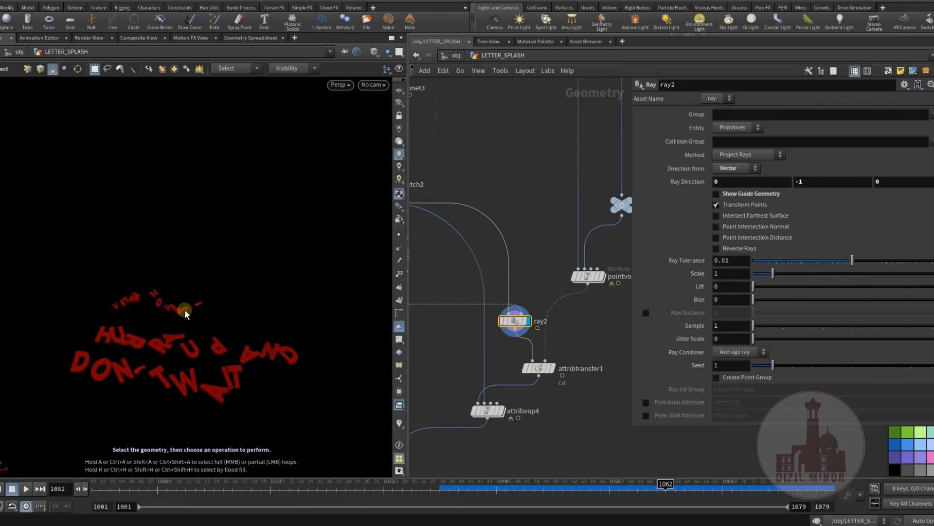
Display and select switch2, then scrub the letter simulation to frame 1064 from a low viewing angle
{"action": "middle_click_drag", "start_coordinate": [443, 348], "coordinate": [537, 390]}
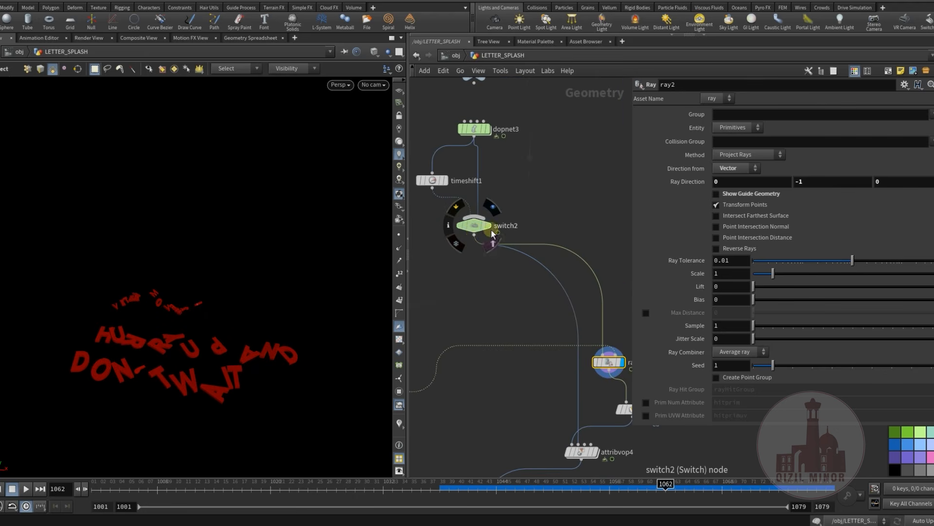
{"action": "left_click", "coordinate": [492, 207]}
{"action": "left_click", "coordinate": [480, 231]}
{"action": "left_click_drag", "start_coordinate": [243, 331], "coordinate": [221, 282], "text": "alt"}
{"action": "left_click_drag", "start_coordinate": [431, 491], "coordinate": [685, 491]}
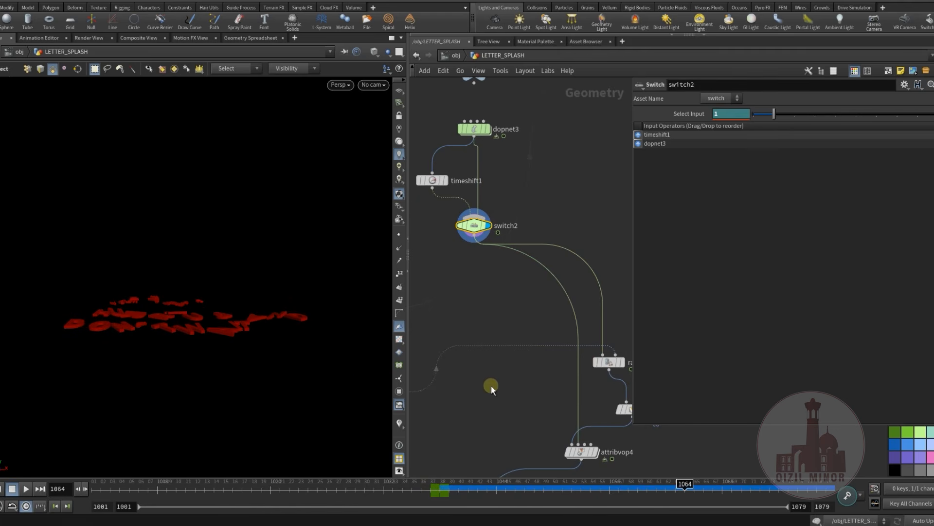
Display ray2 and scrub through the projected letters' motion, stopping at frame 1052
{"action": "middle_click_drag", "start_coordinate": [523, 401], "coordinate": [446, 377]}
{"action": "left_click", "coordinate": [551, 321]}
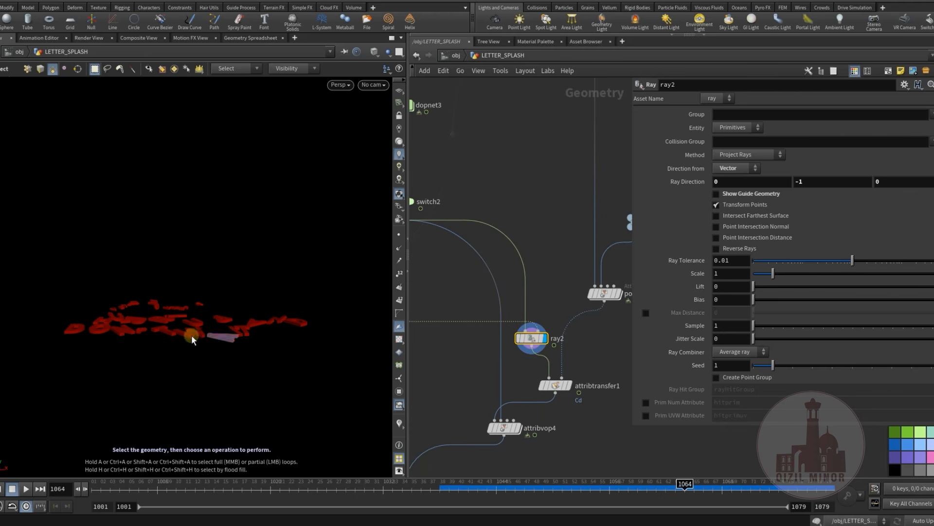
{"action": "left_click_drag", "start_coordinate": [452, 490], "coordinate": [769, 519]}
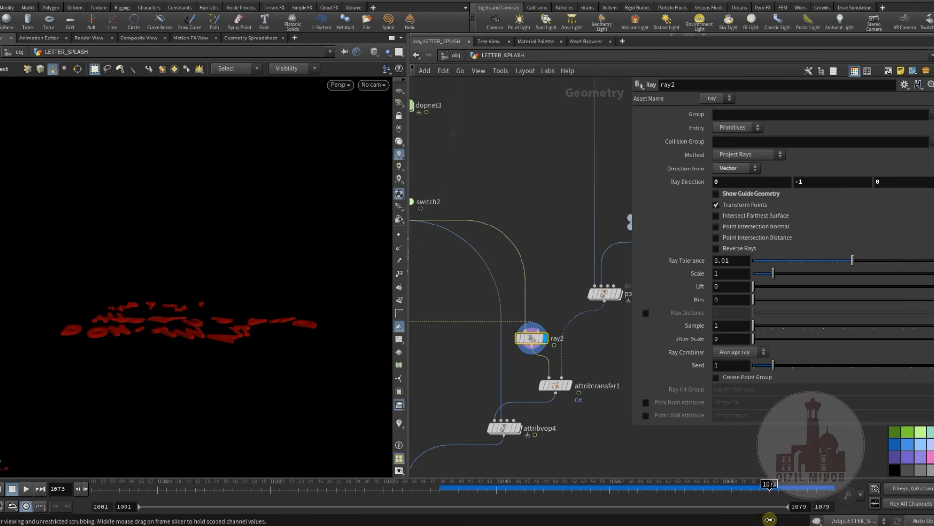
{"action": "left_click_drag", "start_coordinate": [702, 472], "coordinate": [701, 470]}
{"action": "middle_click_drag", "start_coordinate": [422, 110], "coordinate": [549, 275]}
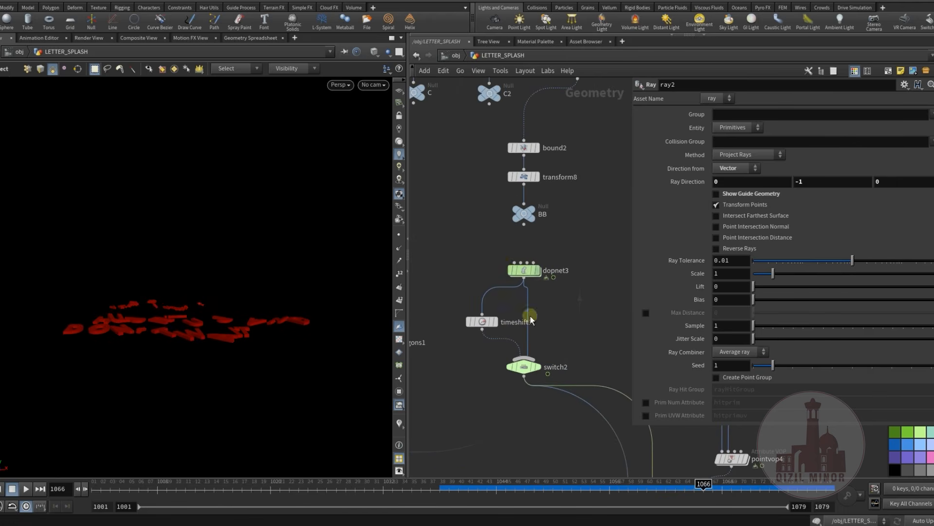
{"action": "middle_click_drag", "start_coordinate": [553, 435], "coordinate": [362, 256]}
{"action": "left_click_drag", "start_coordinate": [446, 482], "coordinate": [572, 492]}
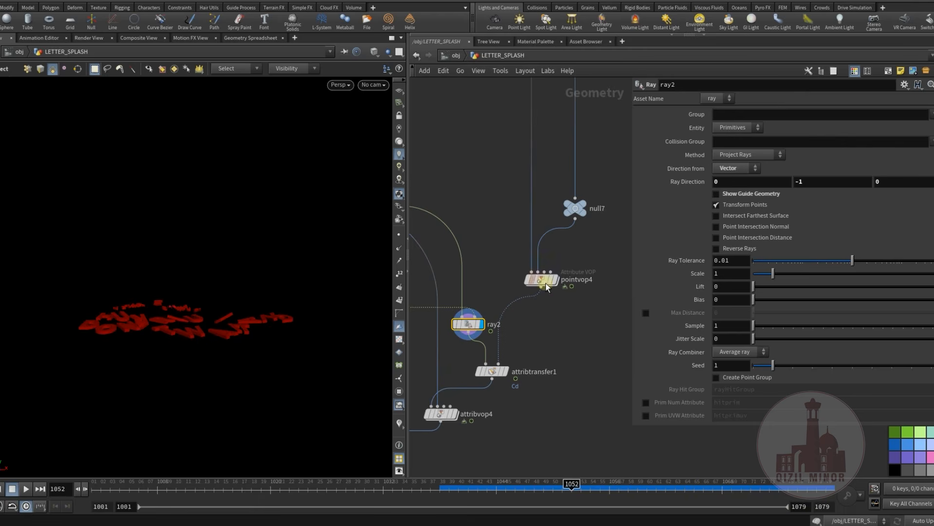
Display and select pointvop4 to view the falloff on the water grid
{"action": "left_click", "coordinate": [555, 267]}
{"action": "left_click", "coordinate": [541, 279]}
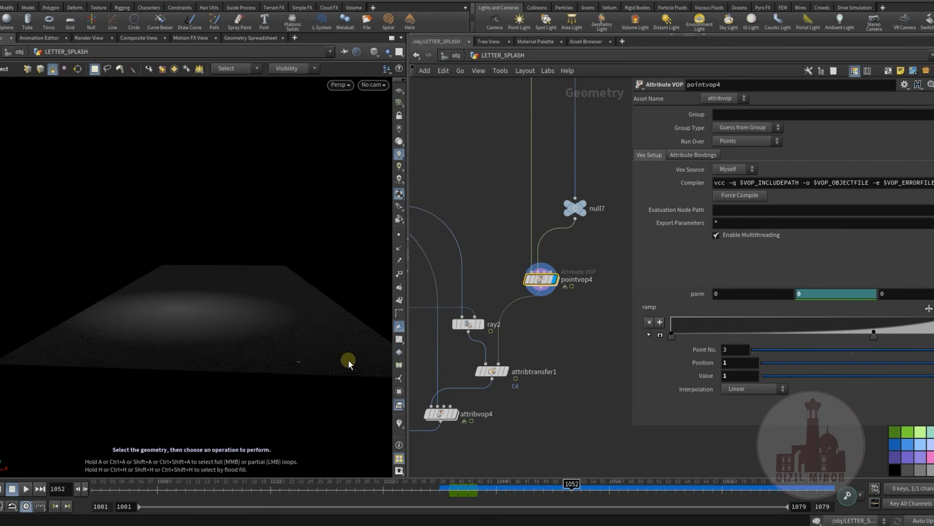
{"action": "middle_click_drag", "start_coordinate": [525, 414], "coordinate": [544, 414]}
Display and select attribtransfer1 and trace its input connections back up to ray2 and switch2
{"action": "mouse_move", "coordinate": [505, 373]}
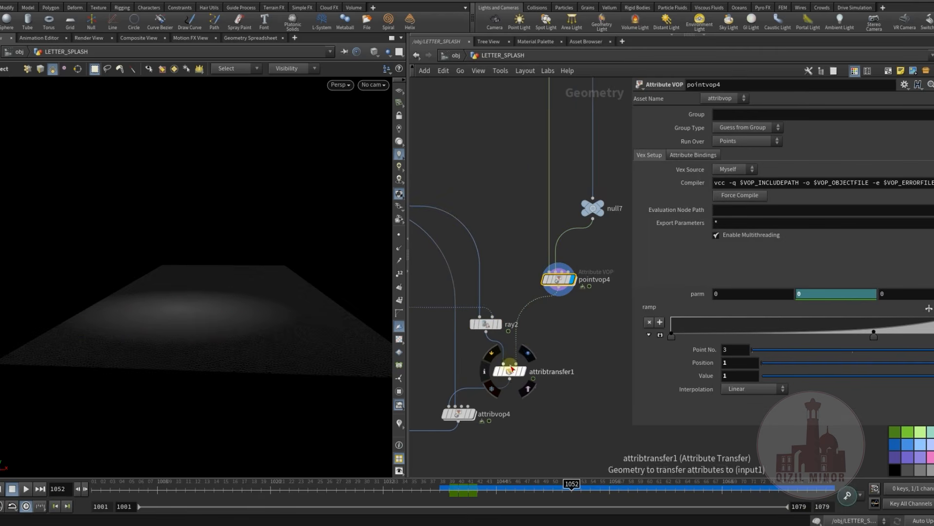
{"action": "left_click", "coordinate": [529, 354]}
{"action": "left_click", "coordinate": [506, 373]}
{"action": "middle_click_drag", "start_coordinate": [414, 195], "coordinate": [489, 295]}
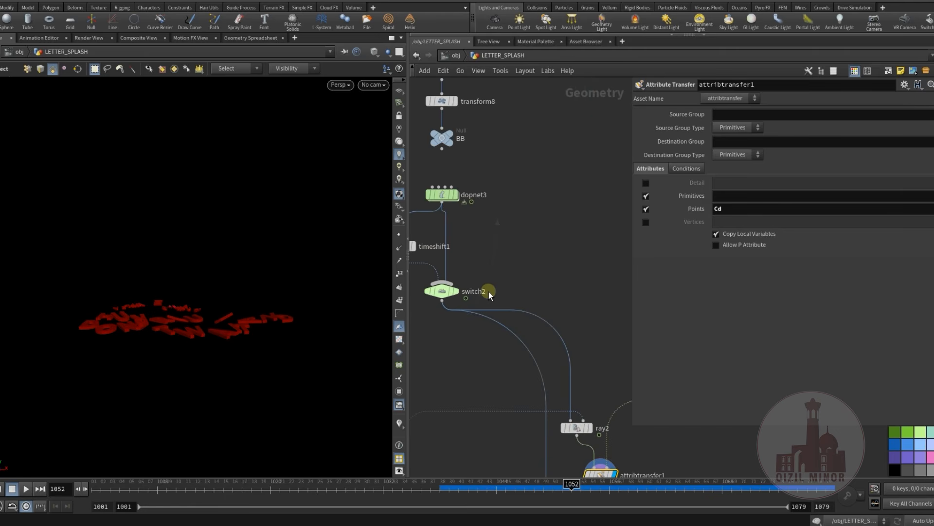
{"action": "middle_click_drag", "start_coordinate": [500, 375], "coordinate": [495, 276]}
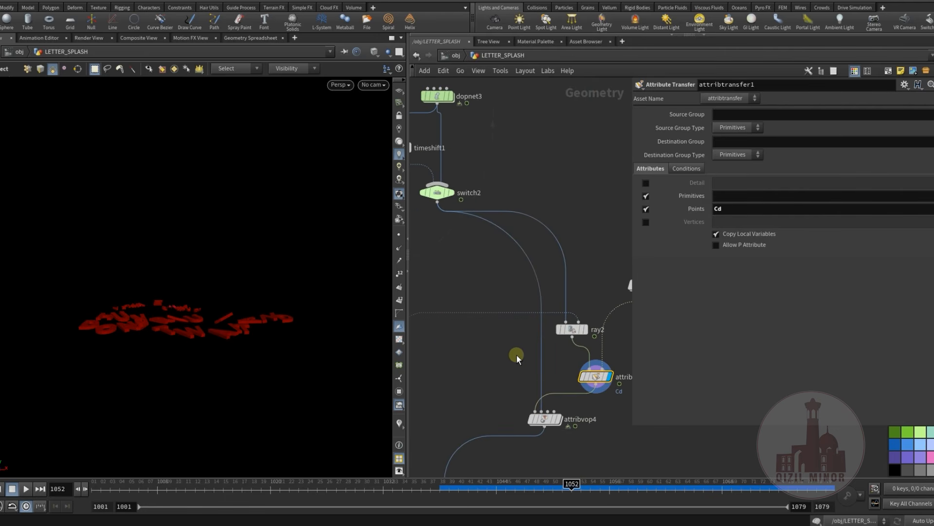
{"action": "middle_click_drag", "start_coordinate": [535, 327], "coordinate": [507, 334]}
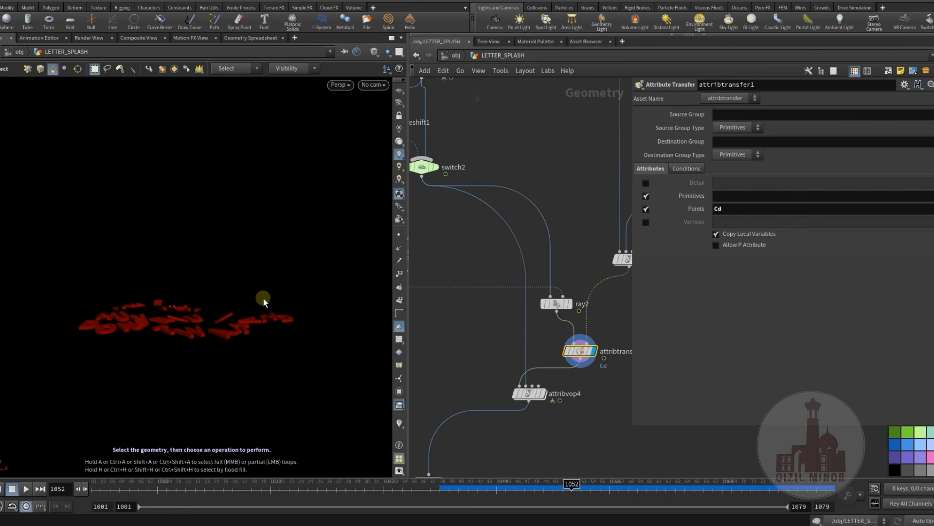
Display attribvop4 and scrub back and forth through the letter animation, ending at frame 1040
{"action": "left_click", "coordinate": [529, 393]}
{"action": "left_click_drag", "start_coordinate": [426, 488], "coordinate": [670, 503]}
{"action": "left_click_drag", "start_coordinate": [772, 508], "coordinate": [465, 475]}
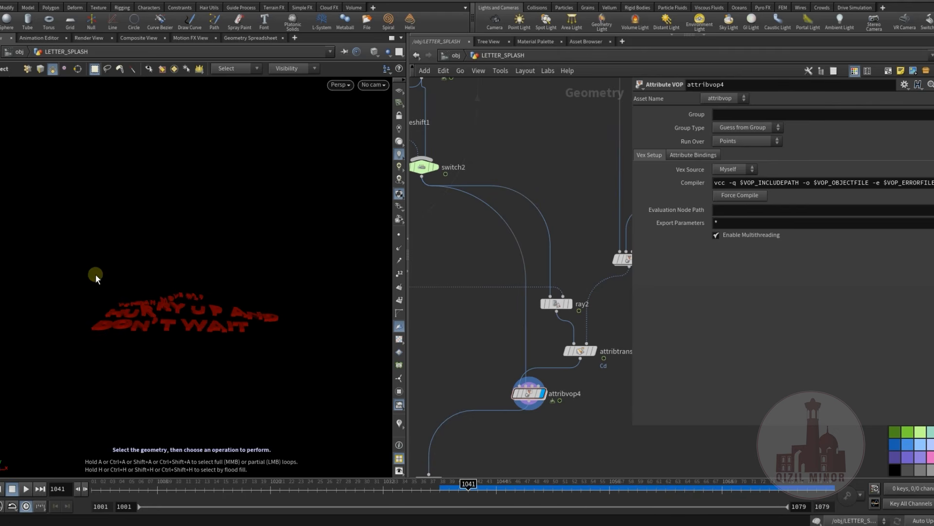
{"action": "left_click_drag", "start_coordinate": [452, 489], "coordinate": [672, 500]}
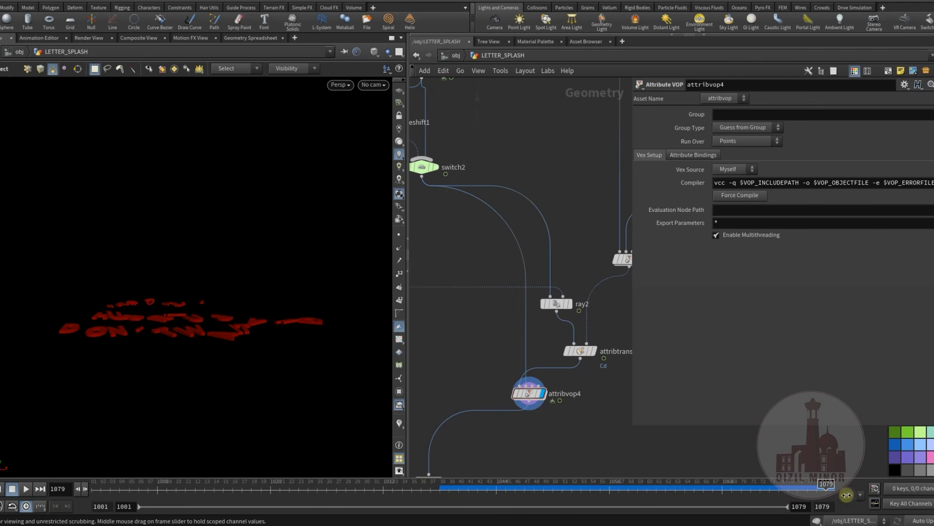
{"action": "left_click_drag", "start_coordinate": [487, 484], "coordinate": [639, 502]}
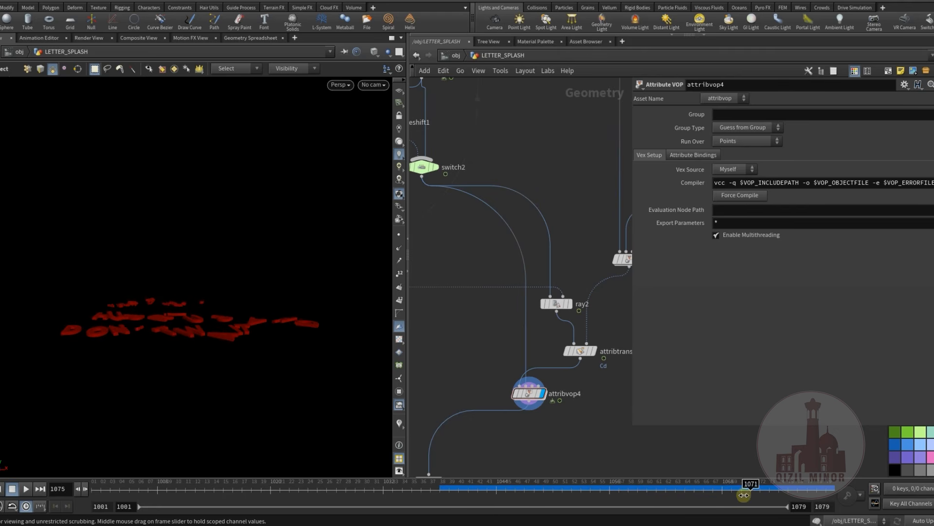
{"action": "mouse_move", "coordinate": [742, 490]}
{"action": "left_mouse_down"}
{"action": "mouse_move", "coordinate": [797, 488]}
{"action": "mouse_move", "coordinate": [356, 476]}
{"action": "left_mouse_up"}
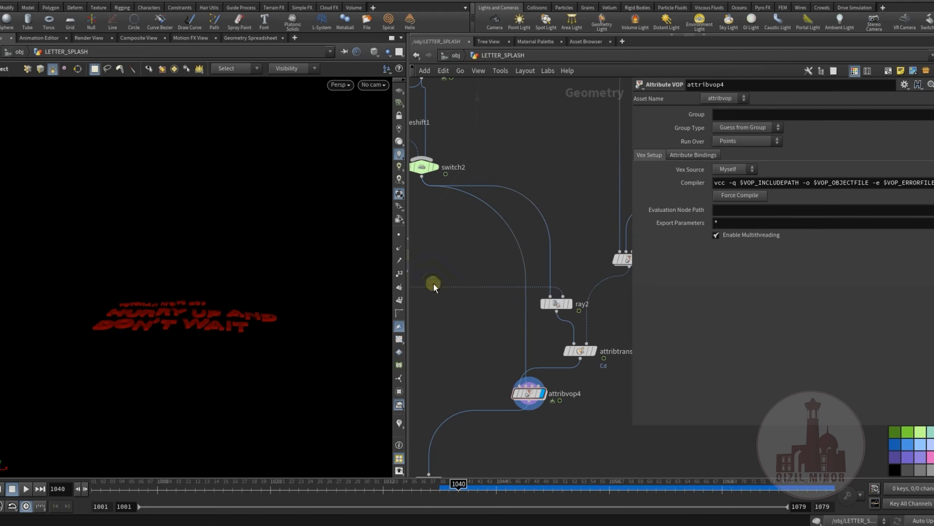
Look through cam1, then display and select the convert2 node below attribvop4
{"action": "left_click", "coordinate": [373, 85]}
{"action": "left_click", "coordinate": [381, 134]}
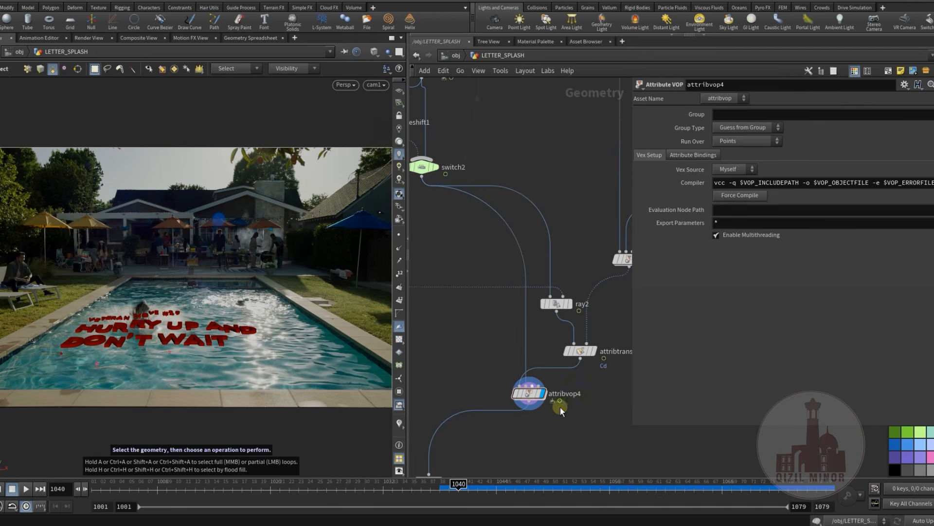
{"action": "middle_click_drag", "start_coordinate": [548, 437], "coordinate": [554, 295]}
{"action": "scroll", "coordinate": [540, 349], "scroll_direction": "down", "scroll_amount": 1}
{"action": "middle_click_drag", "start_coordinate": [540, 349], "coordinate": [560, 300]}
{"action": "scroll", "coordinate": [497, 298], "scroll_direction": "up", "scroll_amount": 2}
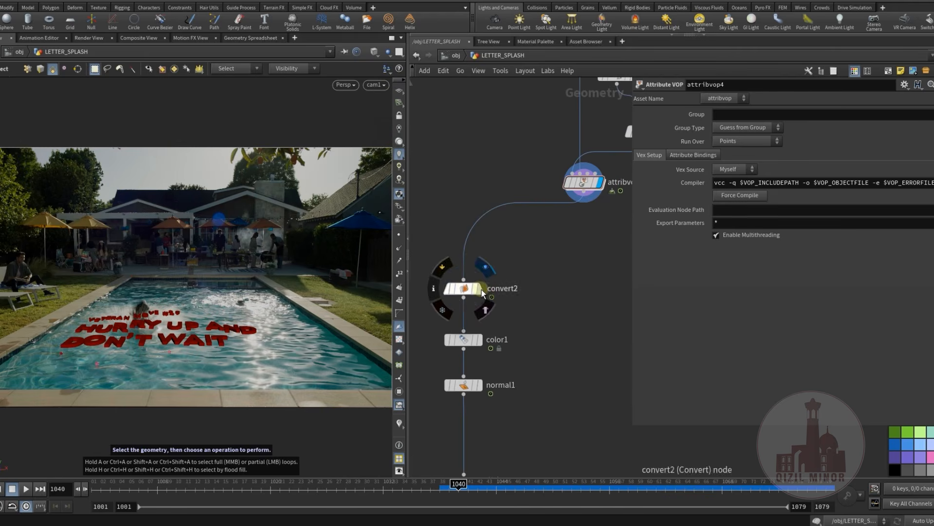
{"action": "left_click", "coordinate": [480, 289]}
{"action": "left_click", "coordinate": [465, 291]}
Go through the color1 and normal1 nodes below convert2, down to the letters' final output
{"action": "middle_click_drag", "start_coordinate": [464, 291], "coordinate": [466, 179]}
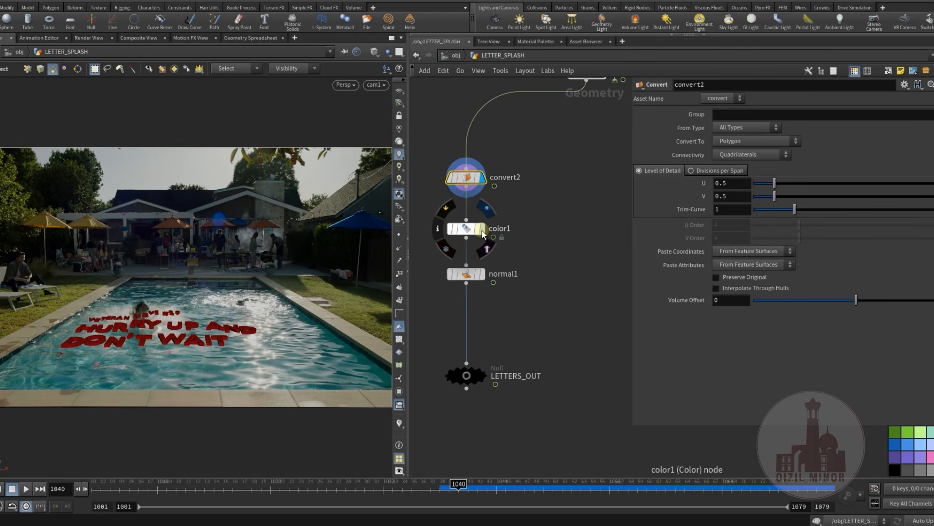
{"action": "left_click", "coordinate": [475, 235]}
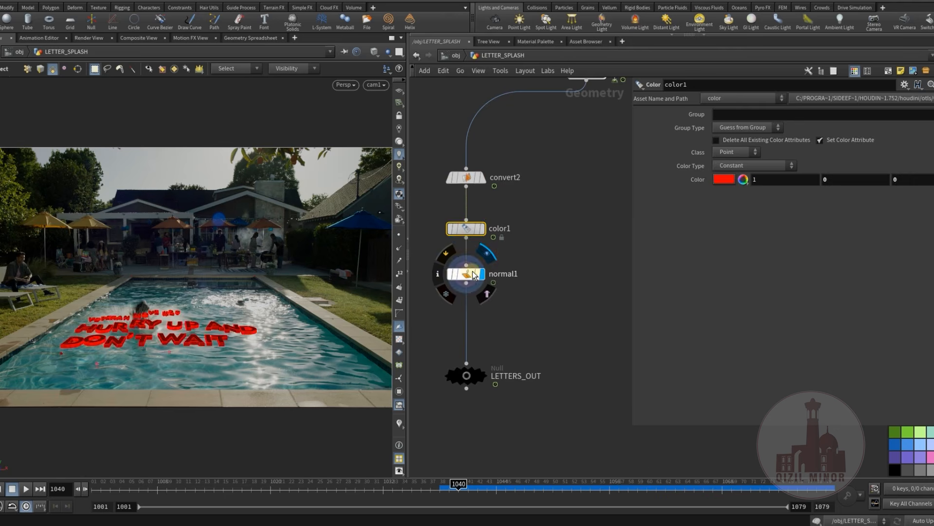
{"action": "left_click", "coordinate": [468, 273]}
{"action": "middle_click_drag", "start_coordinate": [549, 325], "coordinate": [570, 386]}
{"action": "left_click", "coordinate": [506, 330]}
Find the WATER_SURF null in the network and display the water surface
{"action": "scroll", "coordinate": [565, 383], "scroll_direction": "down", "scroll_amount": 5}
{"action": "middle_click_drag", "start_coordinate": [468, 343], "coordinate": [527, 288]}
{"action": "middle_click_drag", "start_coordinate": [480, 95], "coordinate": [486, 174]}
{"action": "middle_click_drag", "start_coordinate": [536, 367], "coordinate": [536, 317]}
{"action": "scroll", "coordinate": [505, 372], "scroll_direction": "up", "scroll_amount": 5}
{"action": "middle_click_drag", "start_coordinate": [504, 373], "coordinate": [494, 348]}
{"action": "left_click", "coordinate": [510, 352]}
{"action": "middle_click_drag", "start_coordinate": [532, 401], "coordinate": [498, 349]}
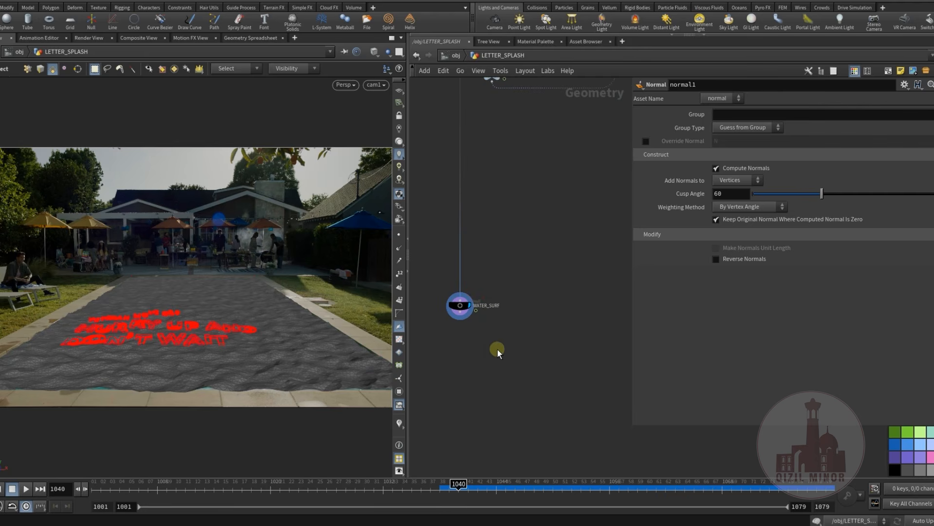
Return the display to the letter geometry and go up to the object level
{"action": "middle_click_drag", "start_coordinate": [628, 366], "coordinate": [509, 383]}
{"action": "left_click", "coordinate": [541, 311]}
{"action": "left_click", "coordinate": [456, 55]}
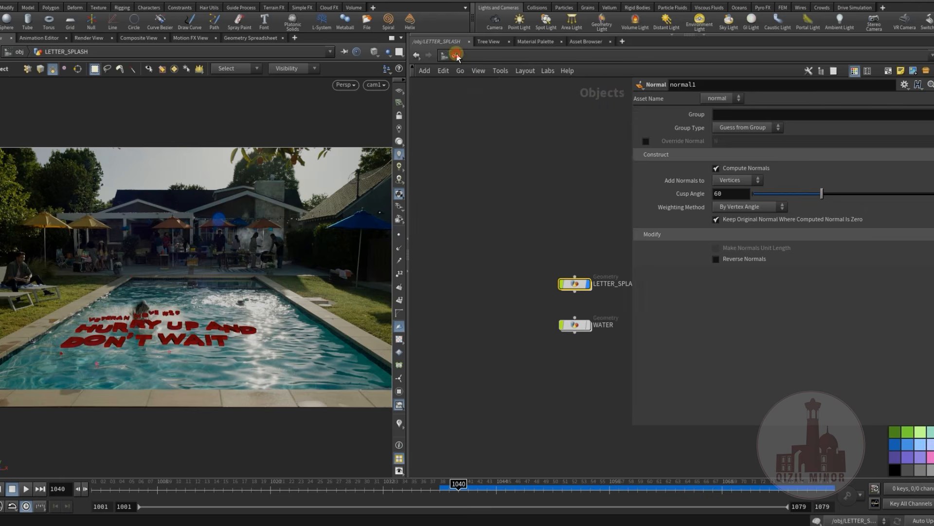
Show the WATER object together with the letters in the camera view, then hide it again
{"action": "middle_click_drag", "start_coordinate": [537, 369], "coordinate": [462, 341]}
{"action": "left_click", "coordinate": [514, 347]}
{"action": "middle_click_drag", "start_coordinate": [522, 307], "coordinate": [518, 329]}
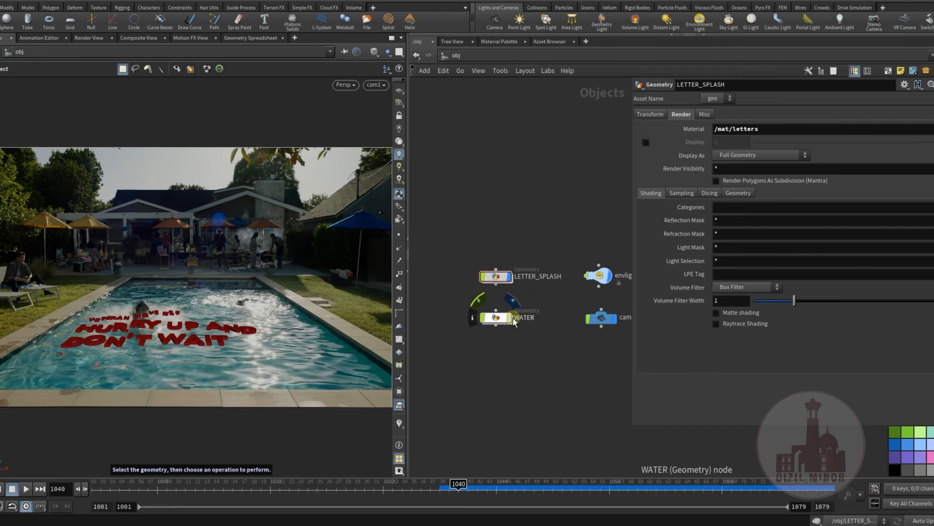
{"action": "left_click", "coordinate": [509, 317]}
{"action": "middle_click_drag", "start_coordinate": [519, 382], "coordinate": [511, 399]}
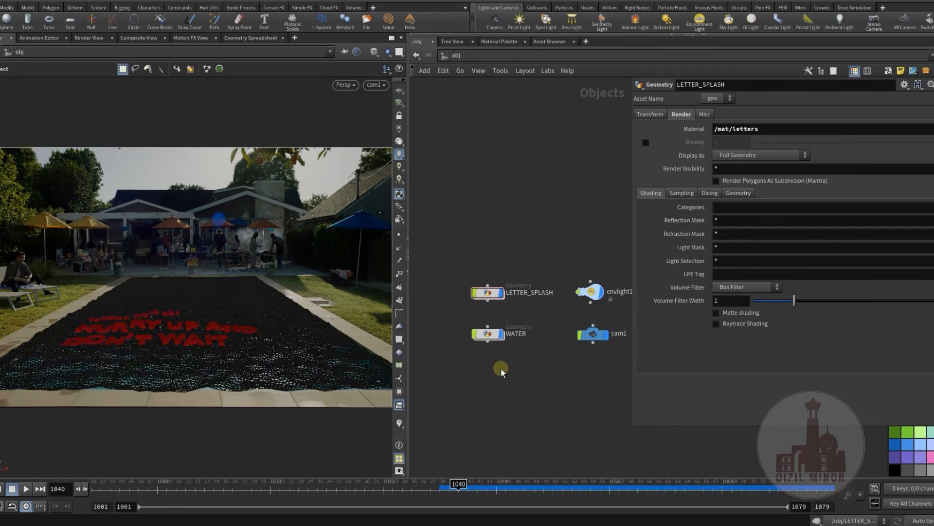
{"action": "mouse_move", "coordinate": [522, 374]}
{"action": "middle_mouse_down"}
{"action": "mouse_move", "coordinate": [517, 388]}
{"action": "mouse_move", "coordinate": [520, 361]}
{"action": "mouse_move", "coordinate": [519, 373]}
{"action": "middle_mouse_up"}
{"action": "left_click", "coordinate": [509, 325]}
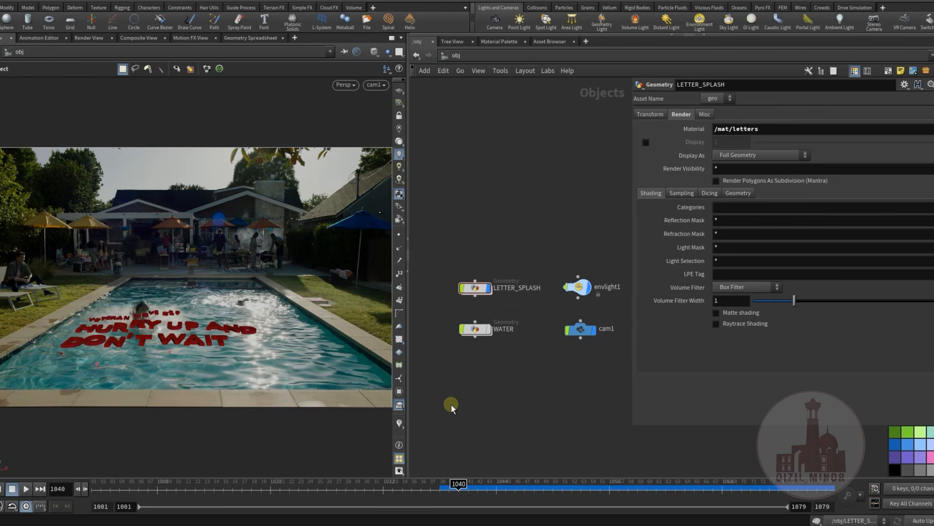
Widen the scene viewport and reposition the object nodes in the narrower network view
{"action": "left_click_drag", "start_coordinate": [411, 393], "coordinate": [466, 393]}
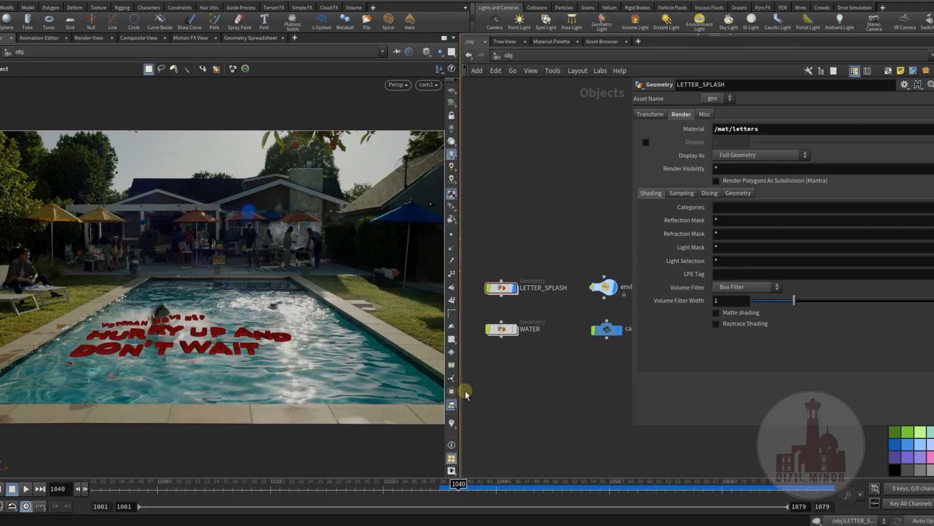
{"action": "middle_click_drag", "start_coordinate": [529, 375], "coordinate": [566, 378]}
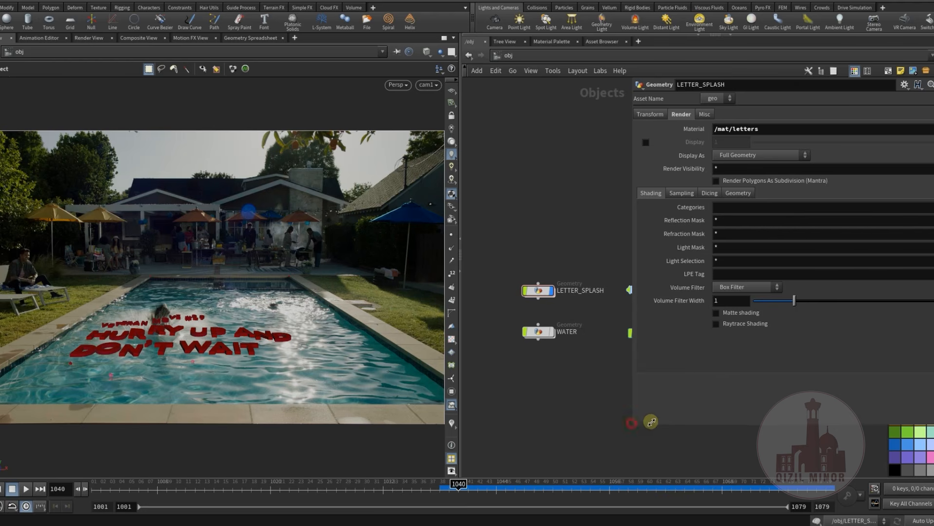
Narrow the parameter overlay to uncover envlight1 and cam1, and select all four object nodes together
{"action": "left_click_drag", "start_coordinate": [631, 423], "coordinate": [703, 420]}
{"action": "middle_click_drag", "start_coordinate": [554, 374], "coordinate": [580, 388]}
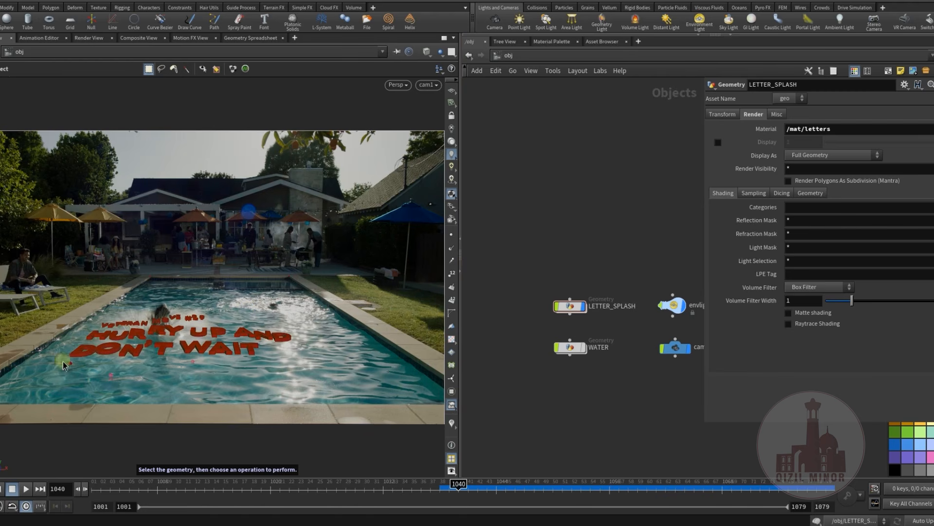
{"action": "middle_click_drag", "start_coordinate": [600, 388], "coordinate": [583, 379]}
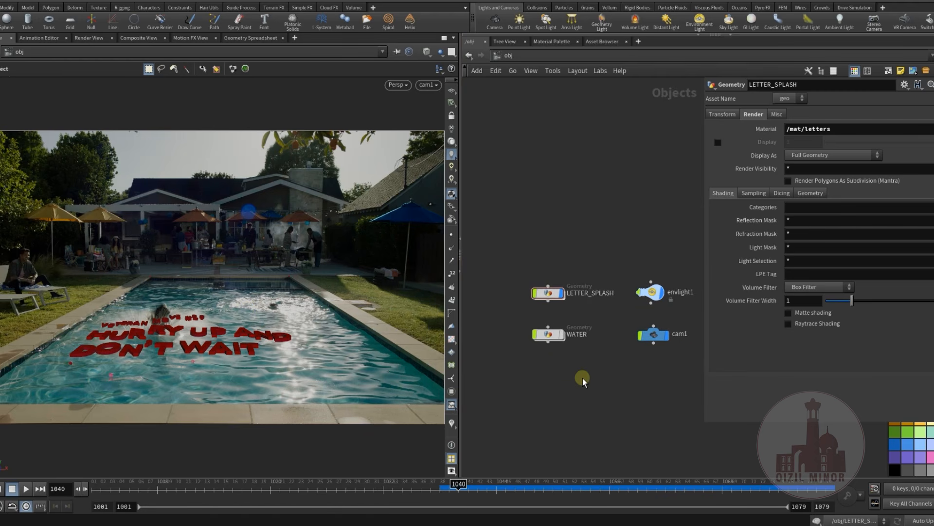
{"action": "scroll", "coordinate": [601, 373], "scroll_direction": "up", "scroll_amount": 3}
{"action": "mouse_move", "coordinate": [595, 399]}
{"action": "middle_mouse_down"}
{"action": "mouse_move", "coordinate": [563, 392]}
{"action": "mouse_move", "coordinate": [597, 387]}
{"action": "middle_mouse_up"}
{"action": "left_click_drag", "start_coordinate": [494, 246], "coordinate": [694, 390]}
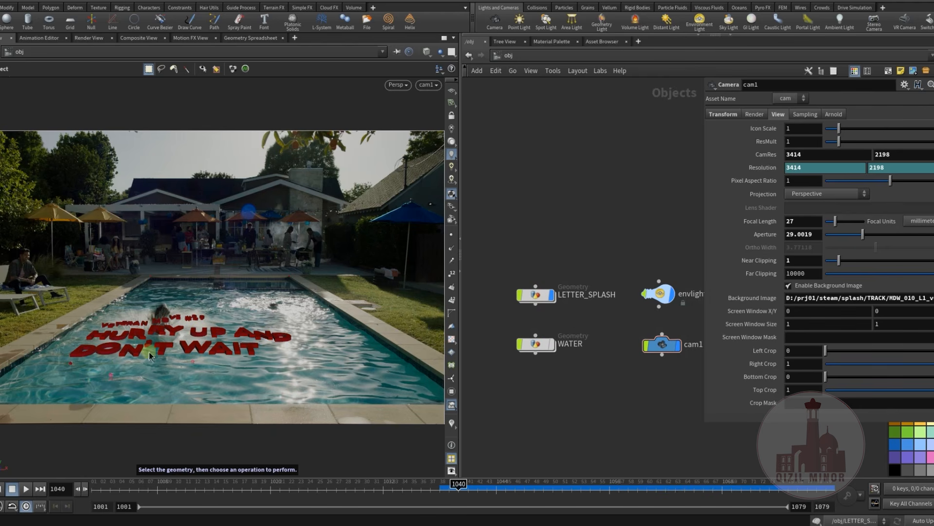
Bring the Flipbook window to the front to view the letter splash preview over the pool footage
{"action": "middle_click_drag", "start_coordinate": [558, 396], "coordinate": [545, 380]}
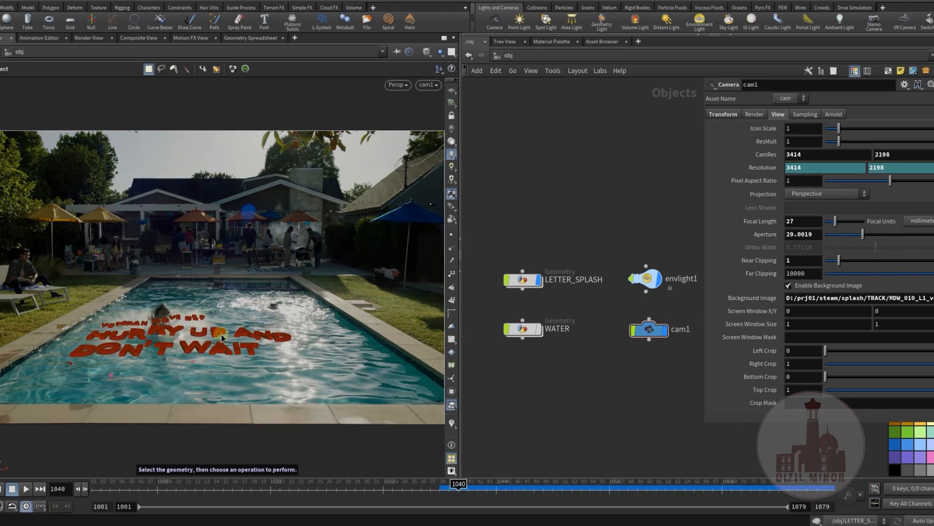
{"action": "middle_click_drag", "start_coordinate": [584, 374], "coordinate": [598, 395]}
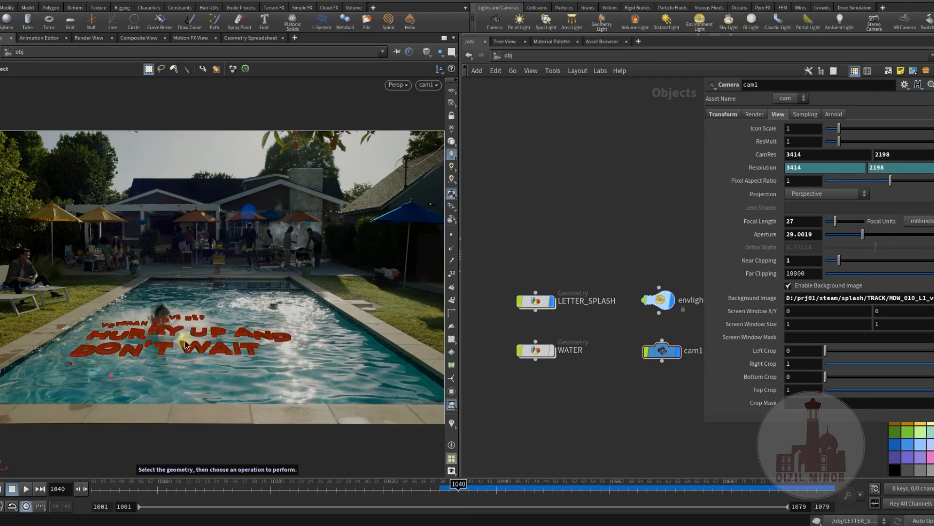
{"action": "middle_click_drag", "start_coordinate": [582, 384], "coordinate": [563, 395]}
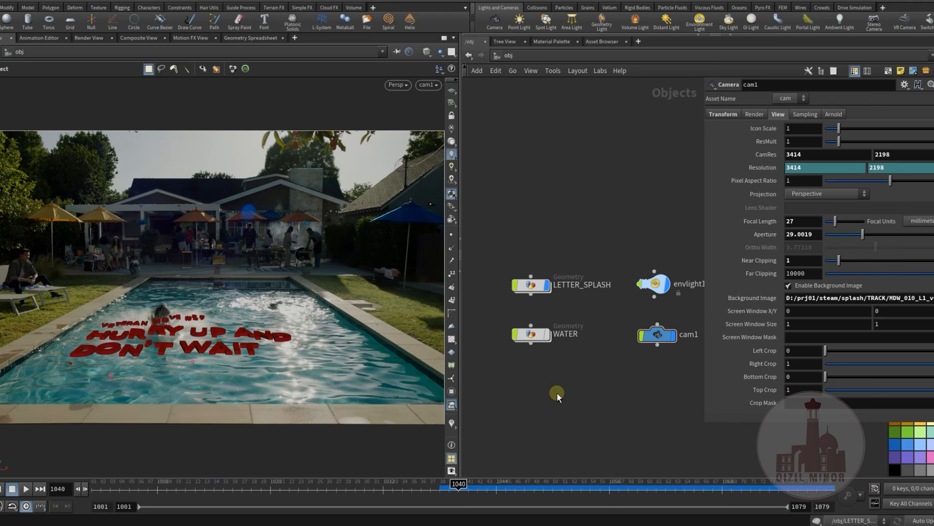
{"action": "left_click", "coordinate": [429, 525]}
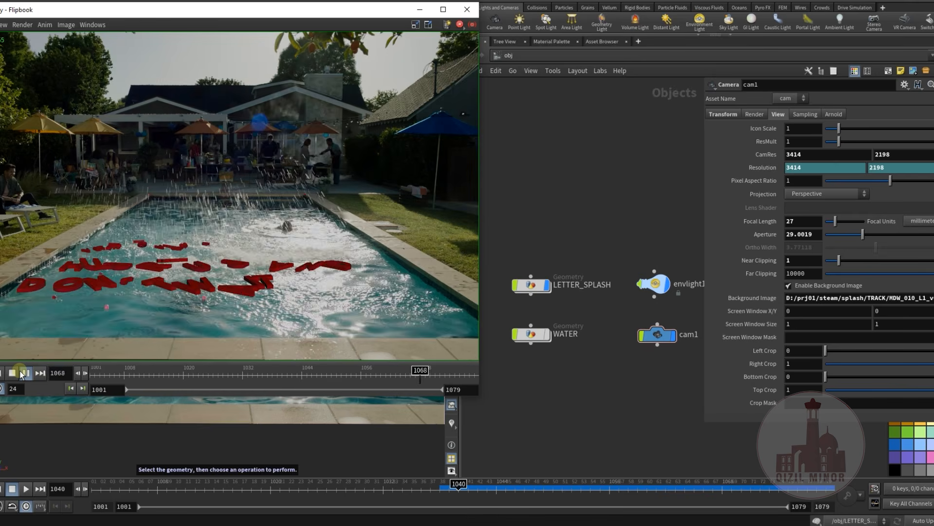